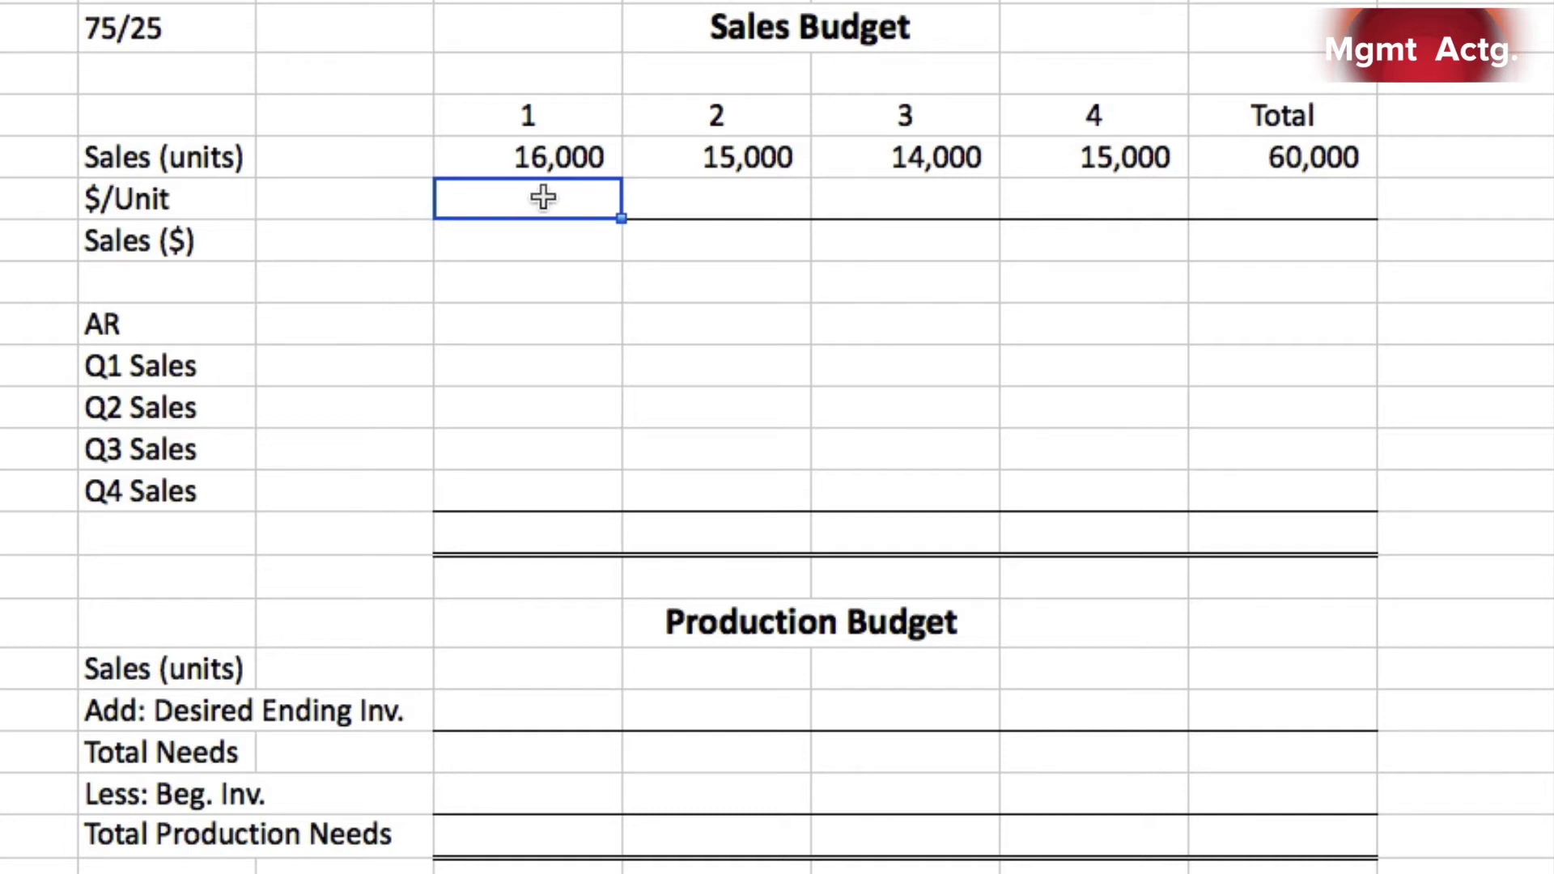
- Enter a $22 price per unit for quarter 1 and copy it across all quarters and Total
text(22)
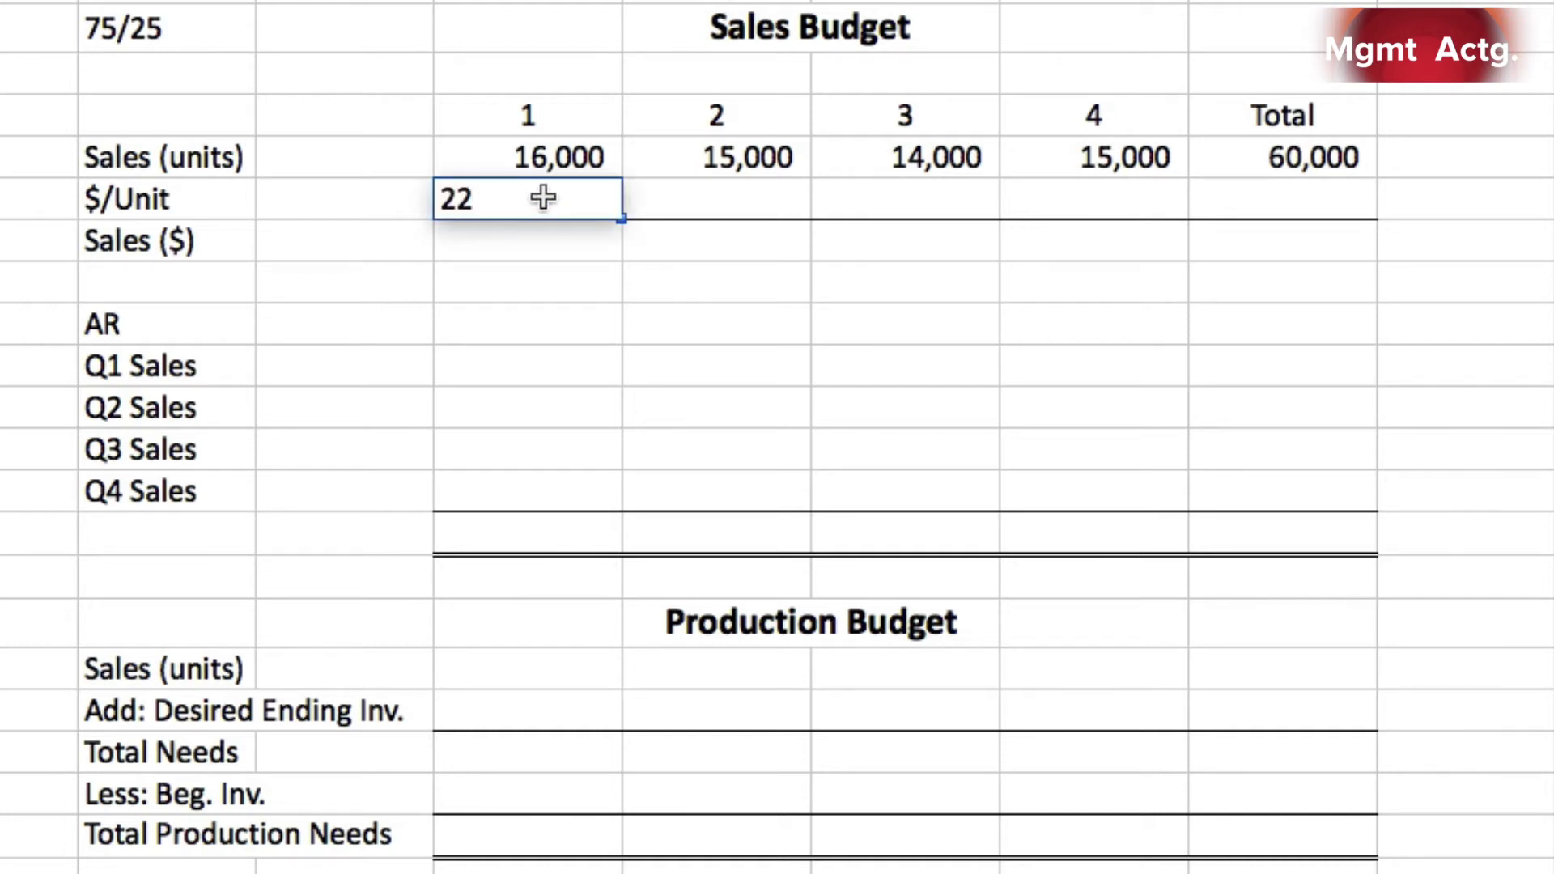
key(Return)
click(549, 194)
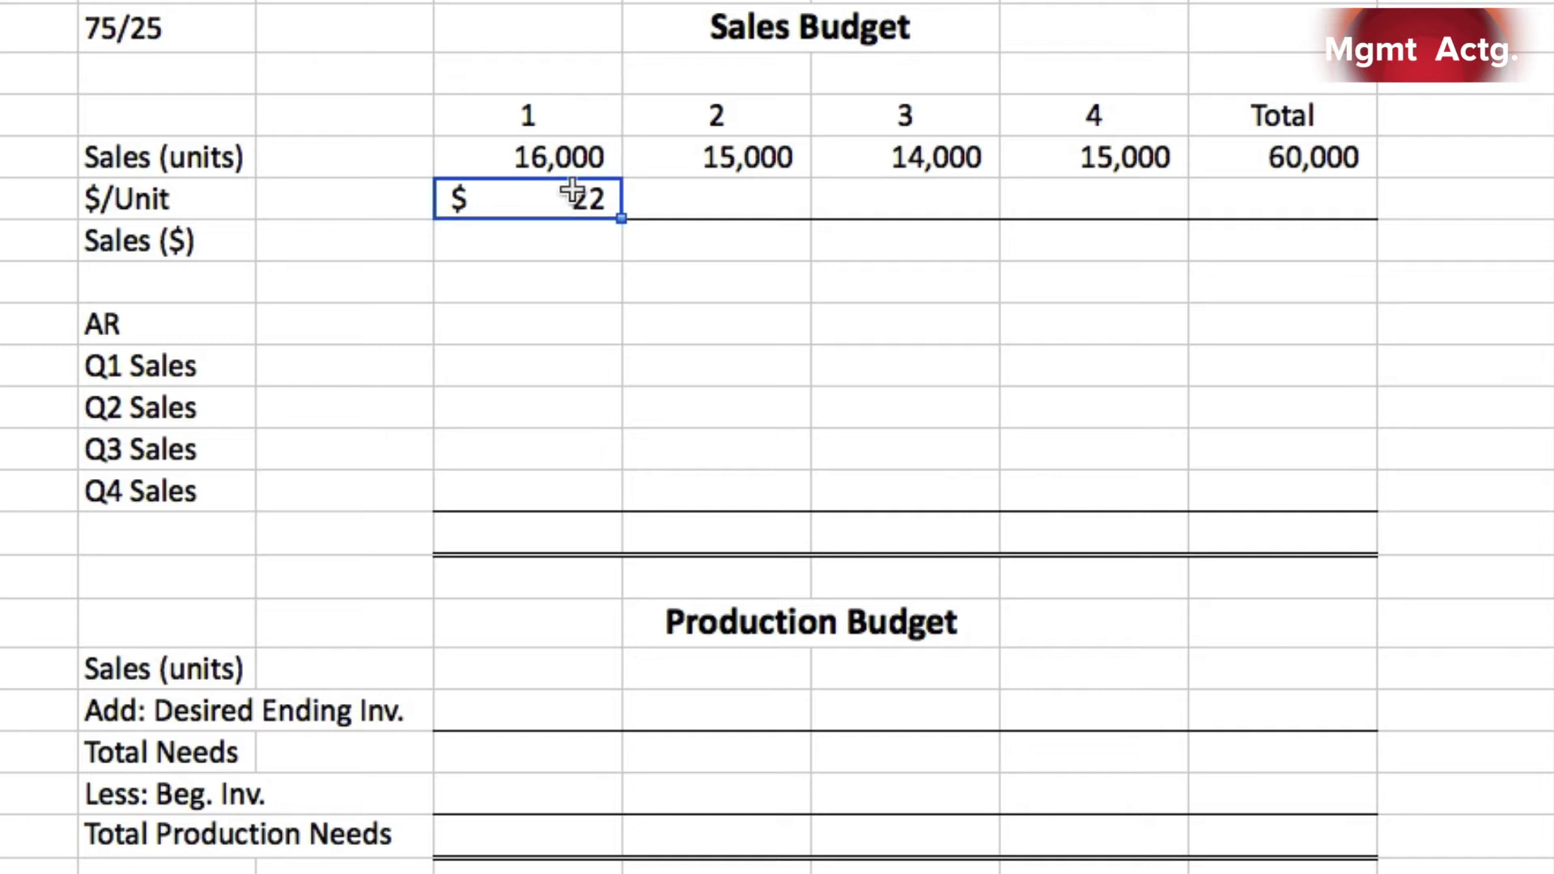
drag(620, 218, 1202, 229)
- Compute Sales ($) as units times price, from $352,000 in quarter 1 to $1,320,000 total
click(571, 234)
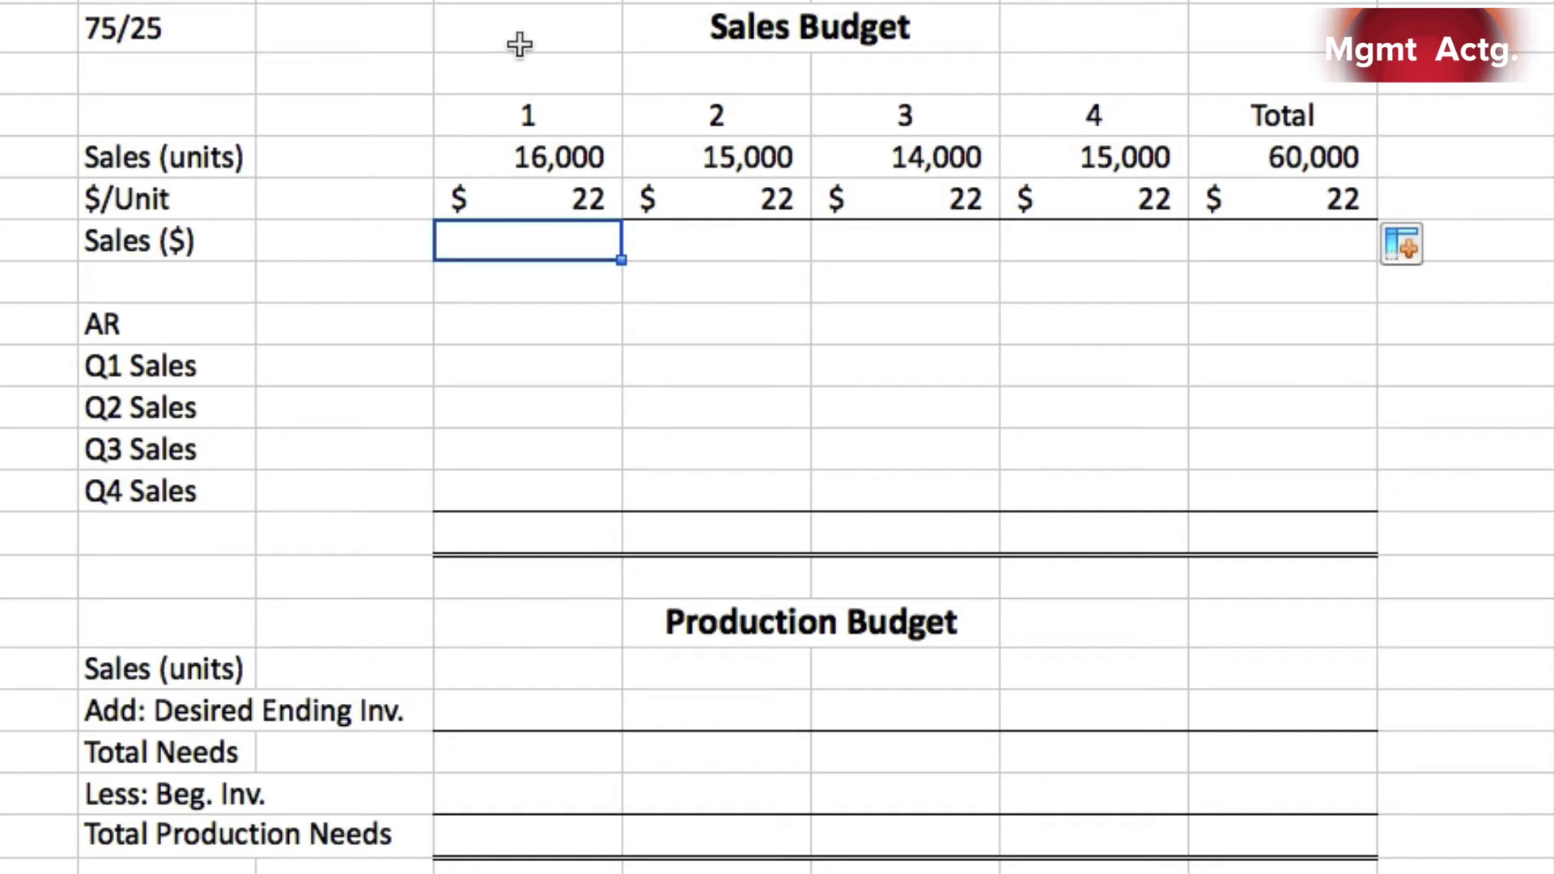
text(=)
click(521, 139)
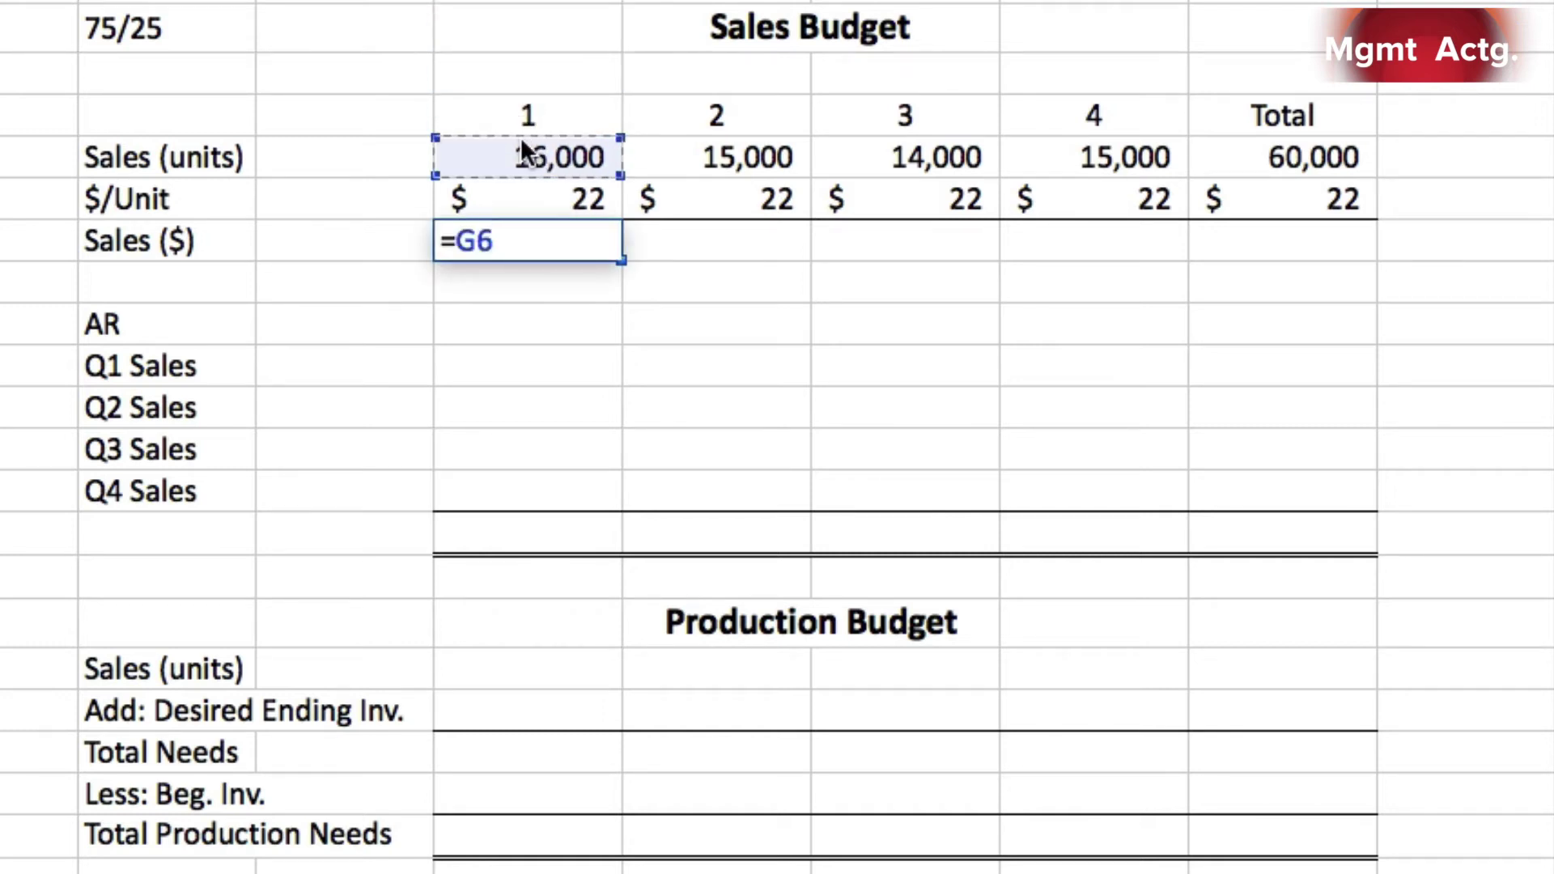
text(*)
click(525, 202)
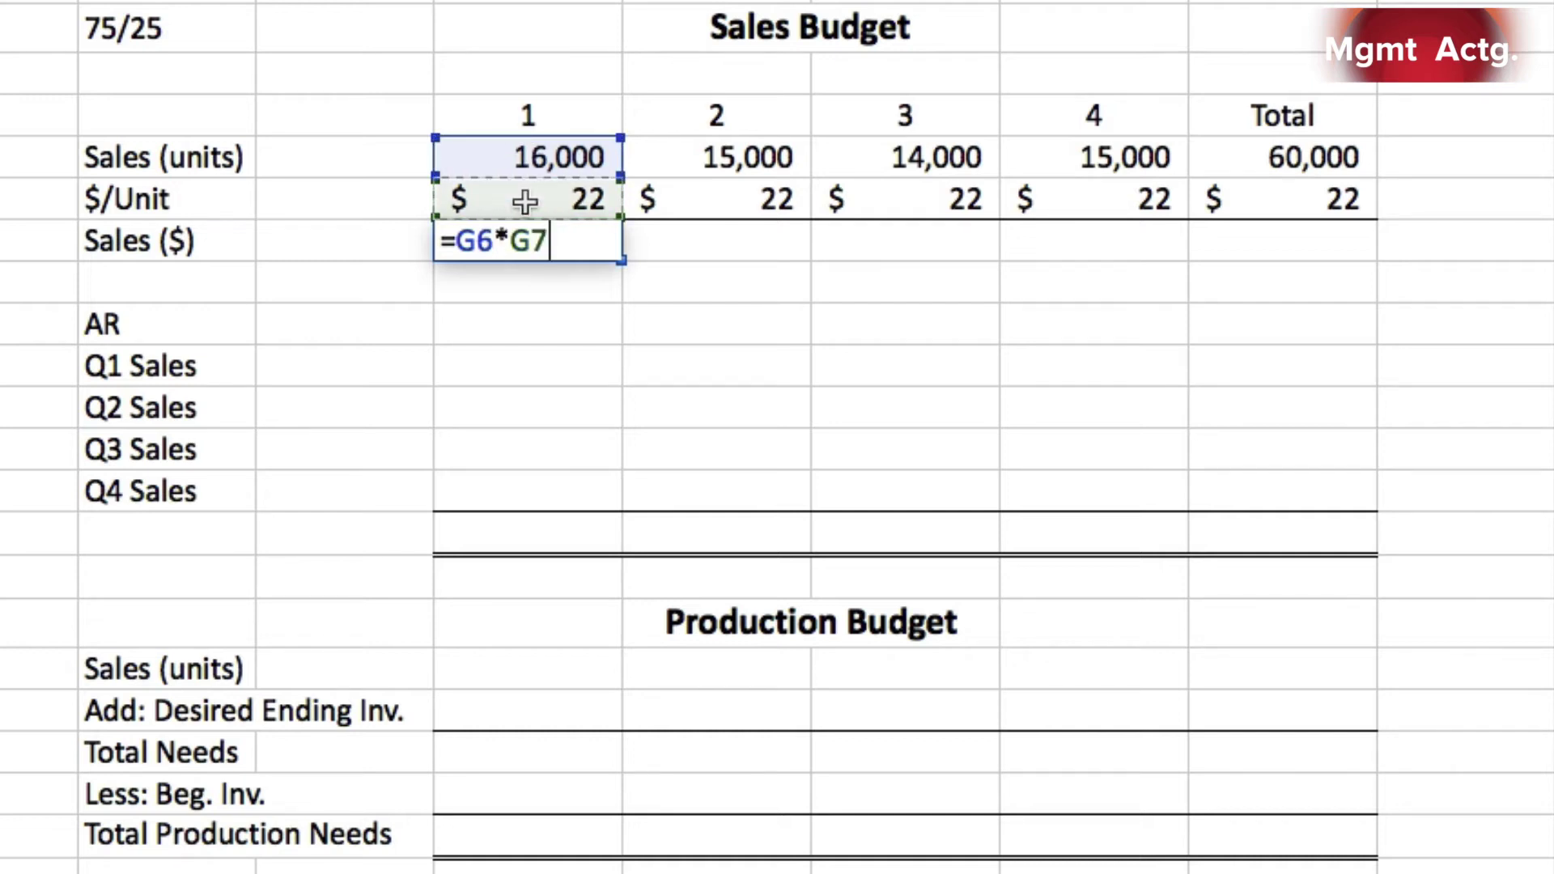
key(Return)
click(526, 241)
drag(619, 260, 1291, 263)
click(1258, 327)
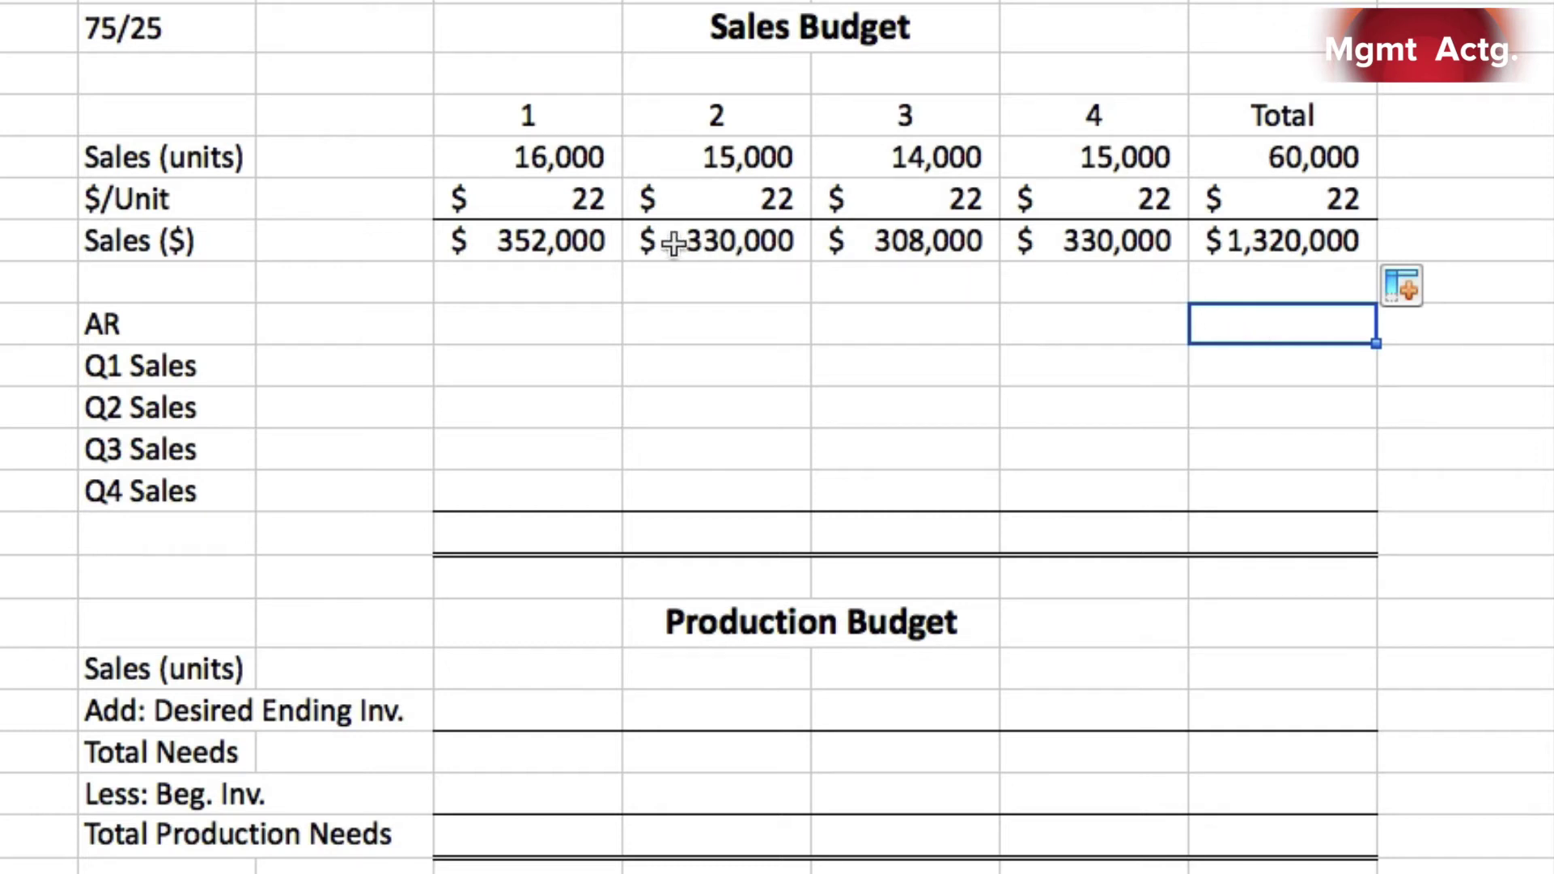
click(185, 44)
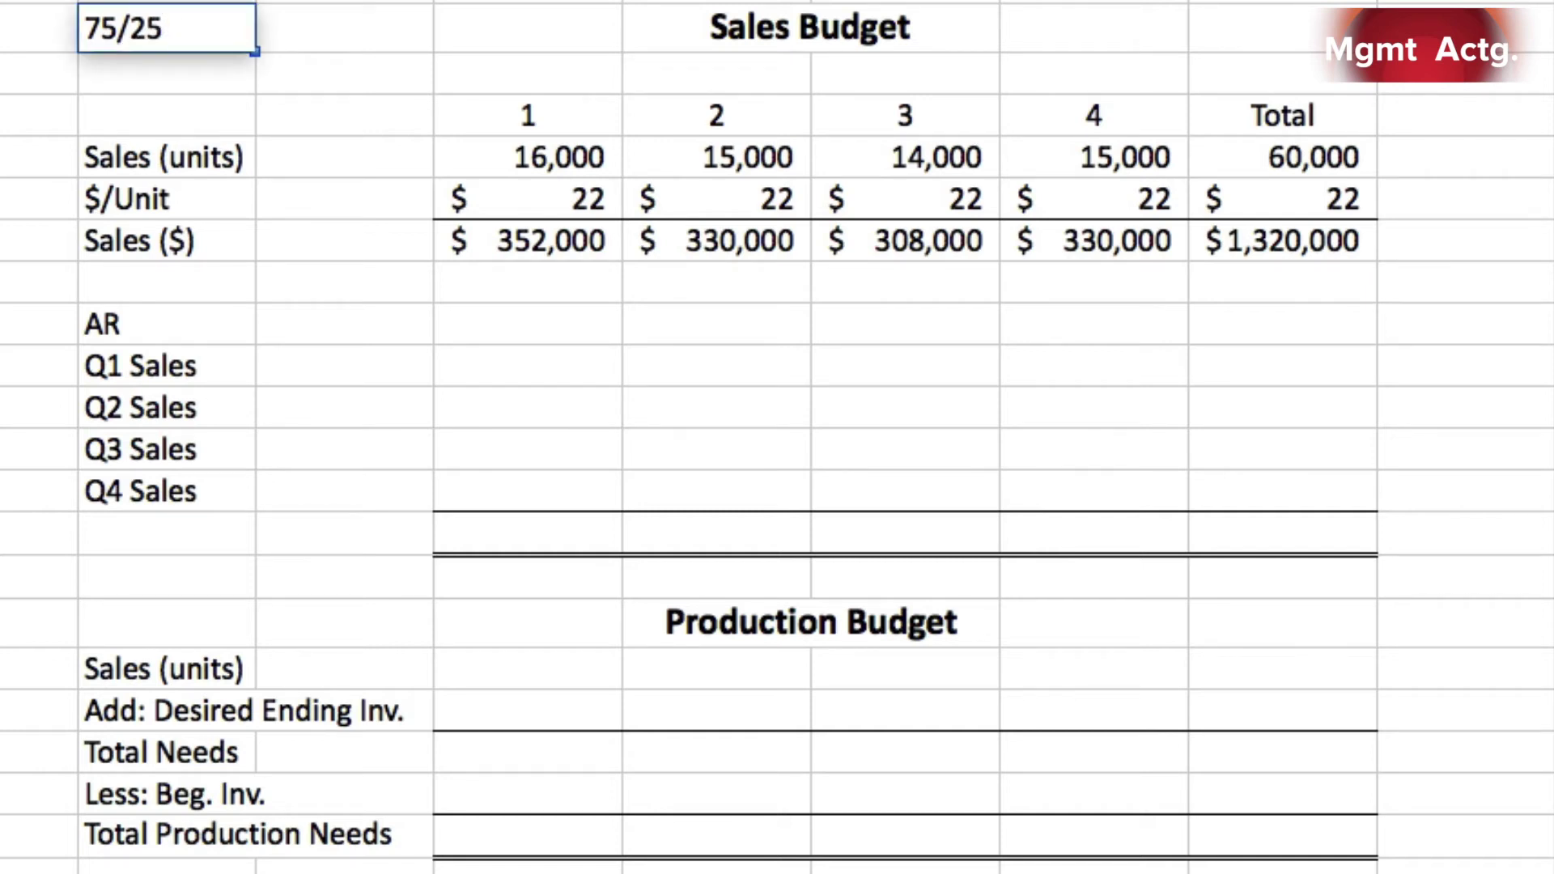
- Edit the collection split note from 75/25 to read 75/20
key(BackSpace)
text(0)
key(Return)
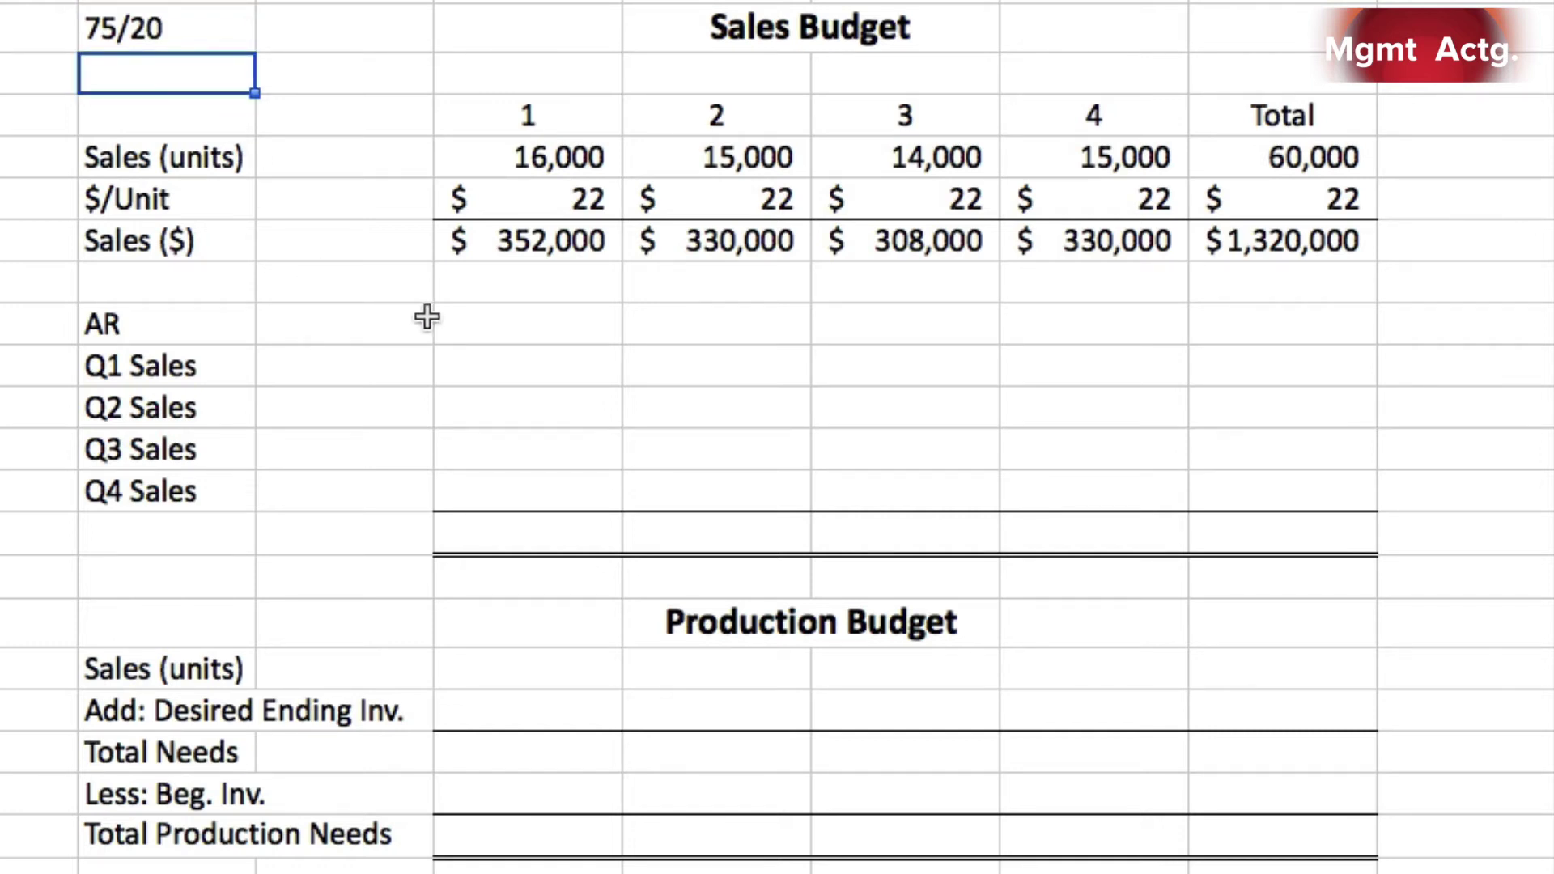
click(478, 336)
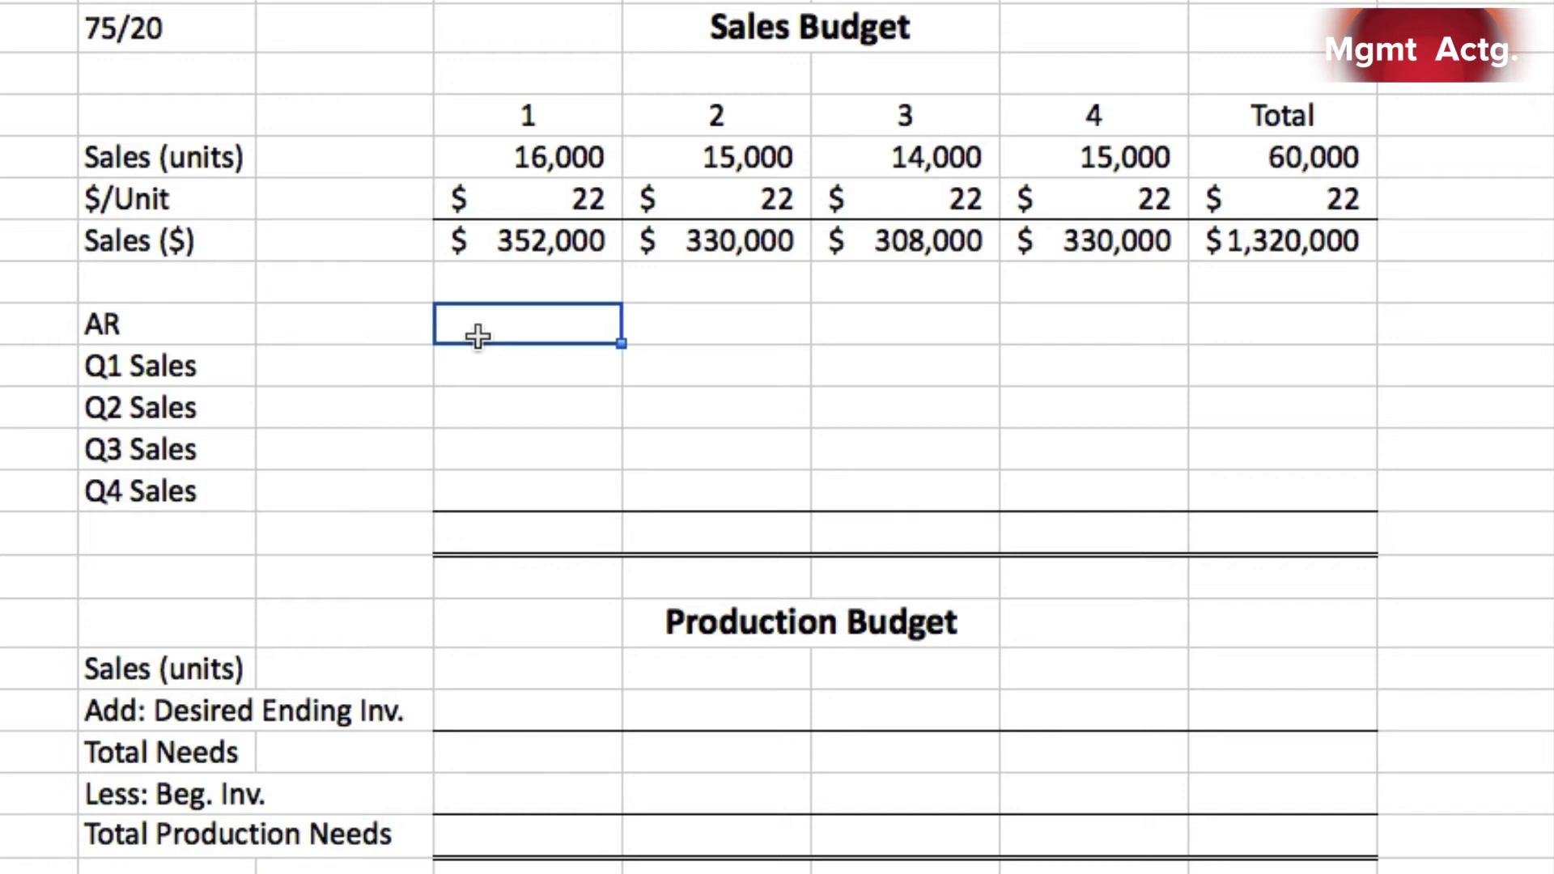
- Enter $66,000 beginning AR and a quarter-1 collection of =G8*.75, giving $264,000
text(66000)
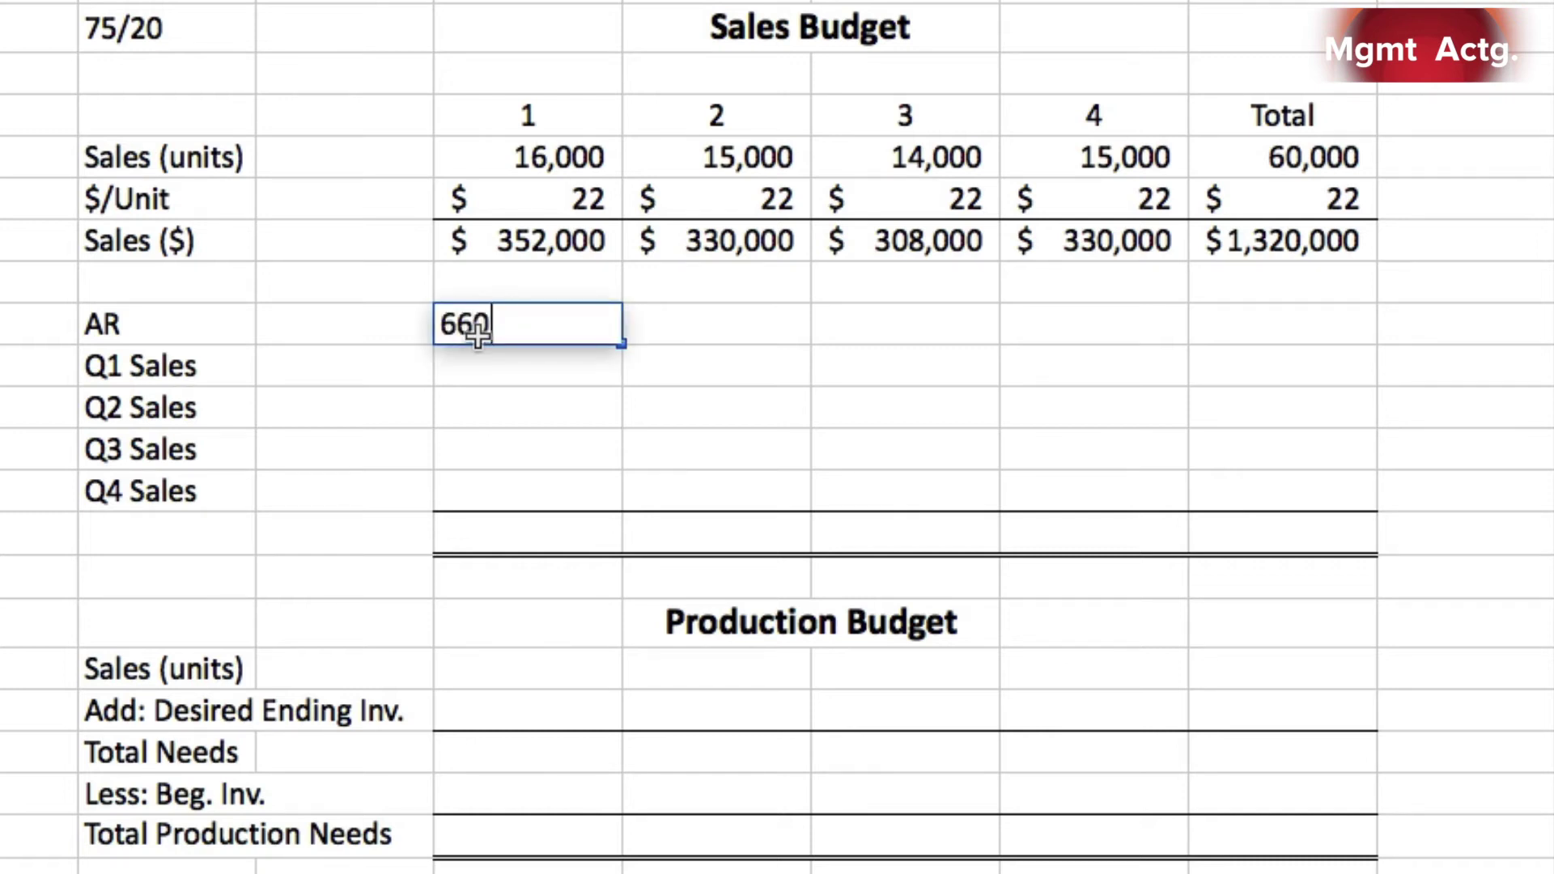
key(Return)
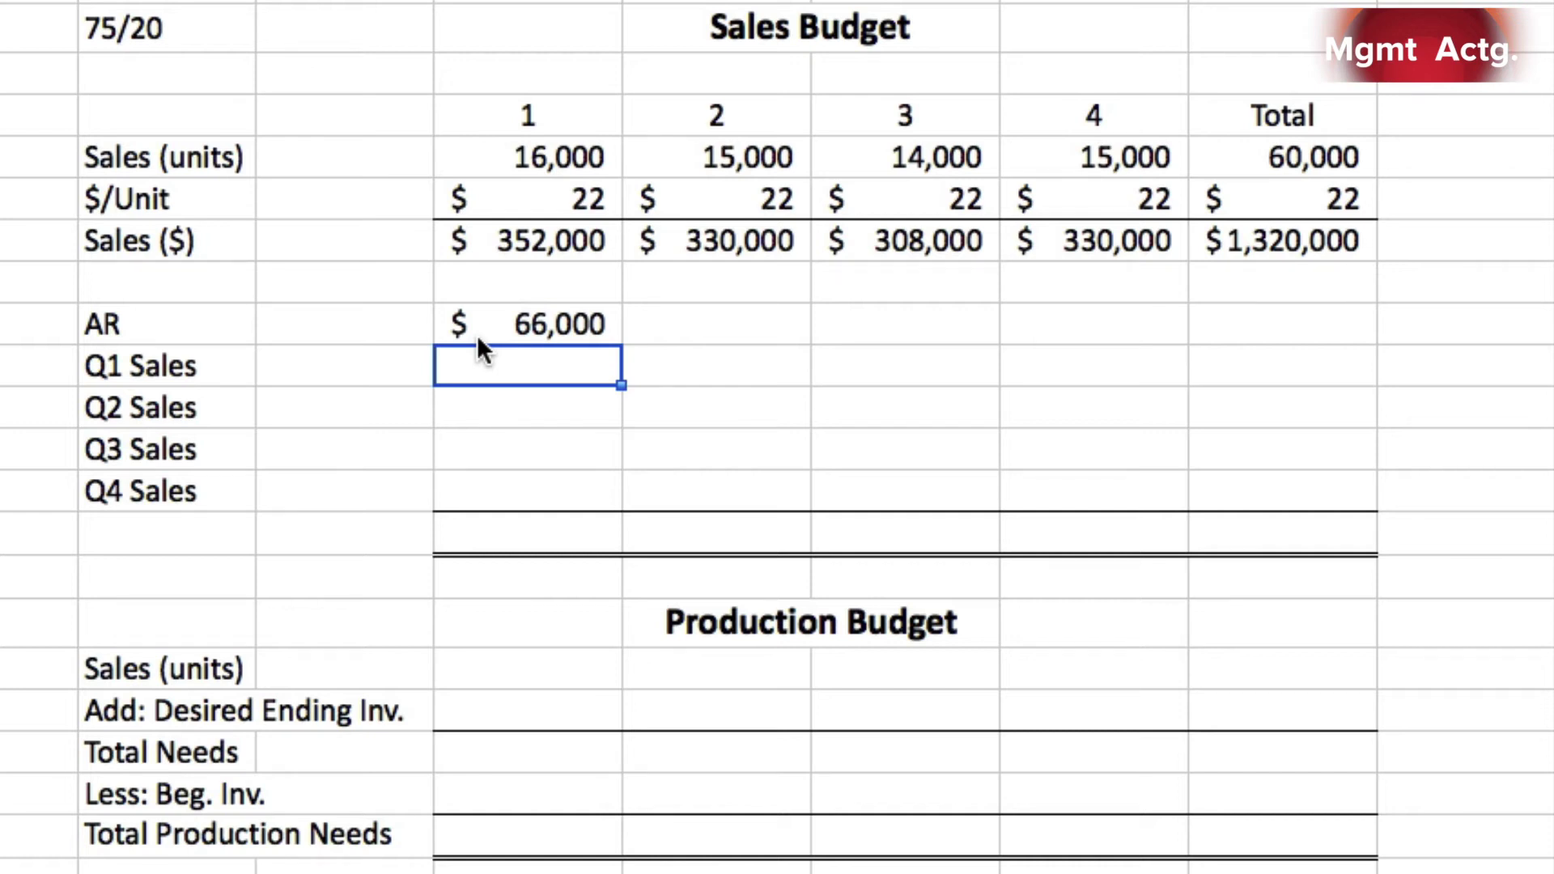
text(=)
drag(477, 333, 527, 254)
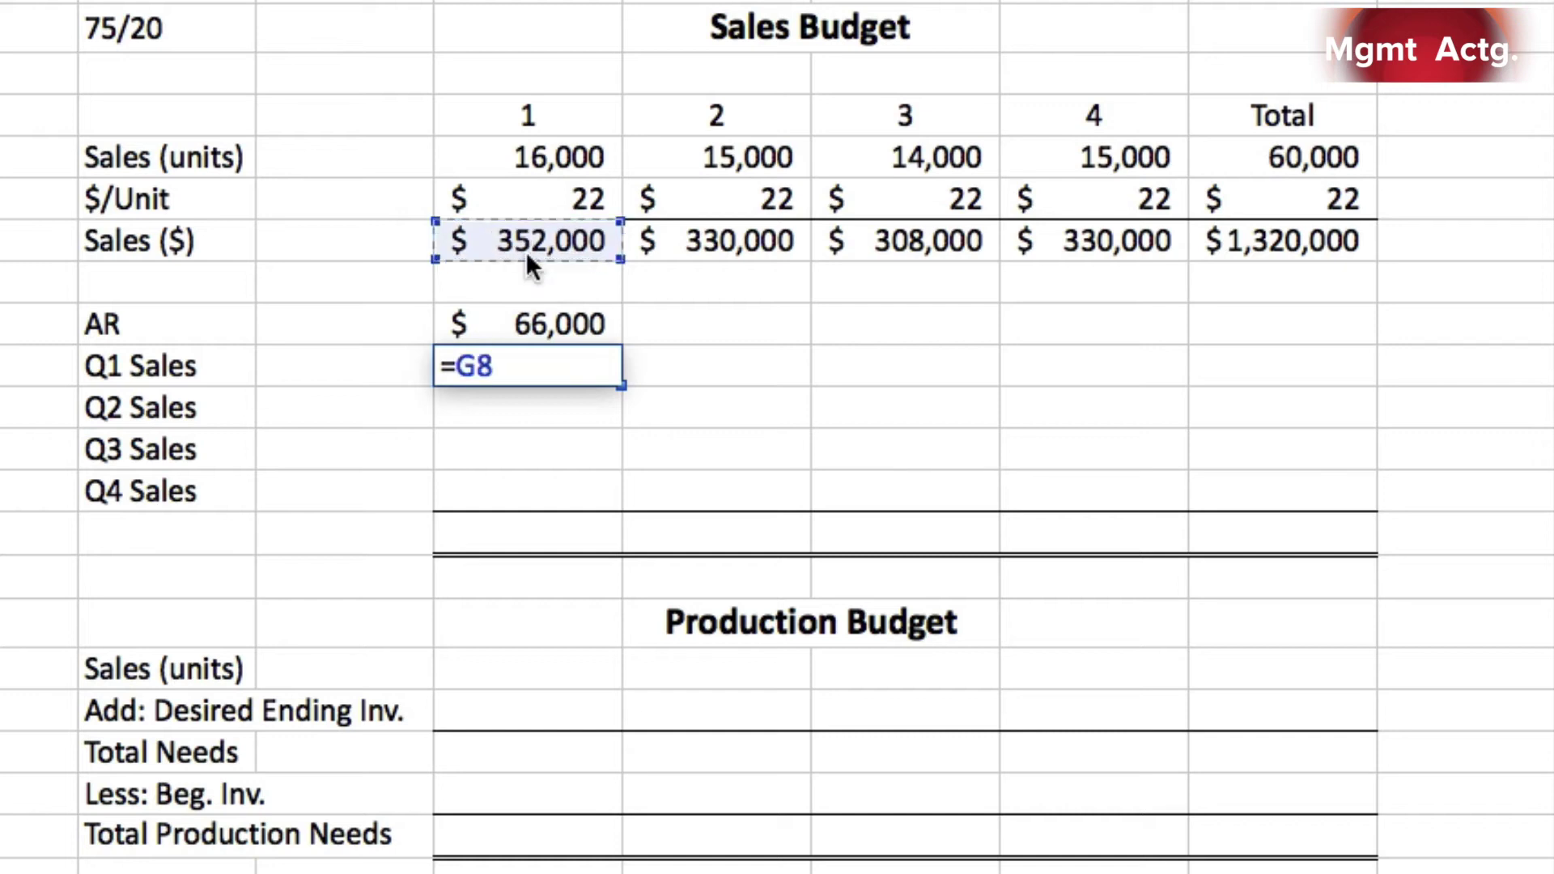
text(*/)
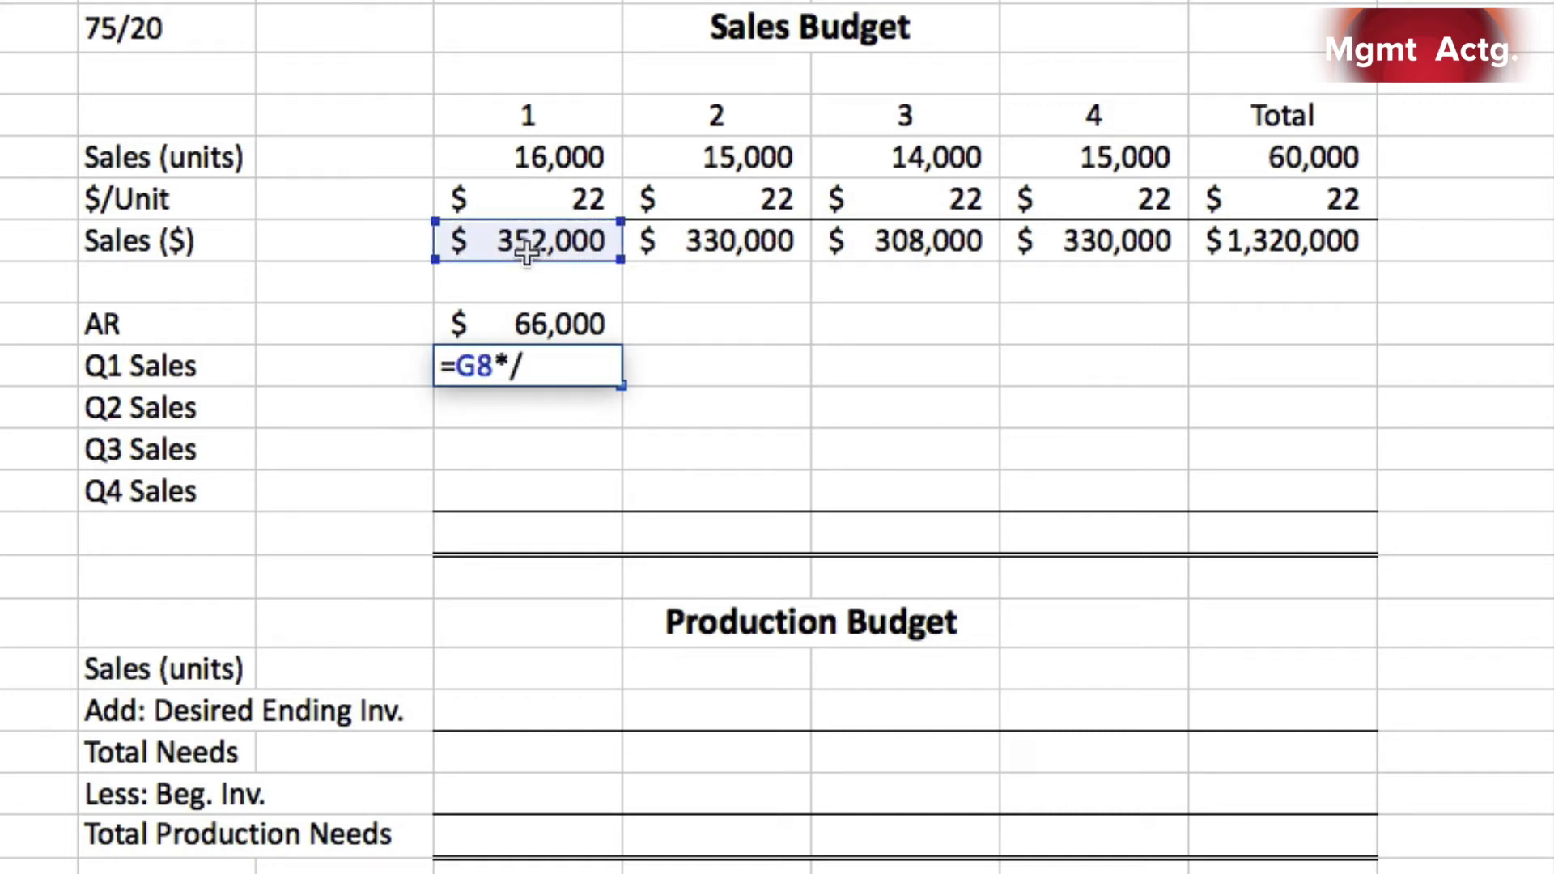
key(BackSpace)
text(.75)
key(Return)
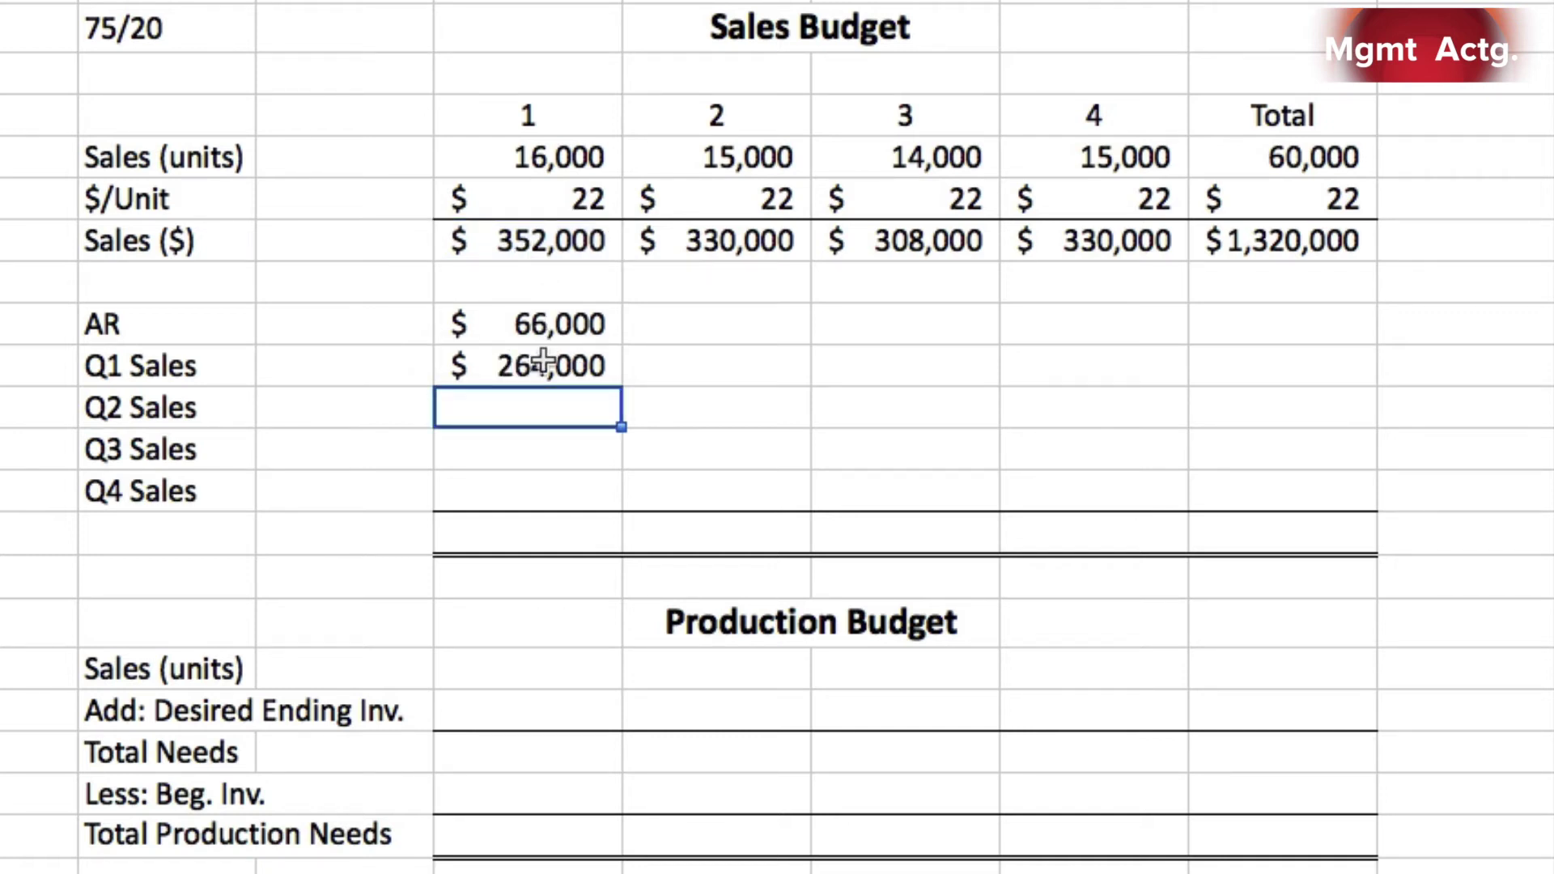
click(671, 366)
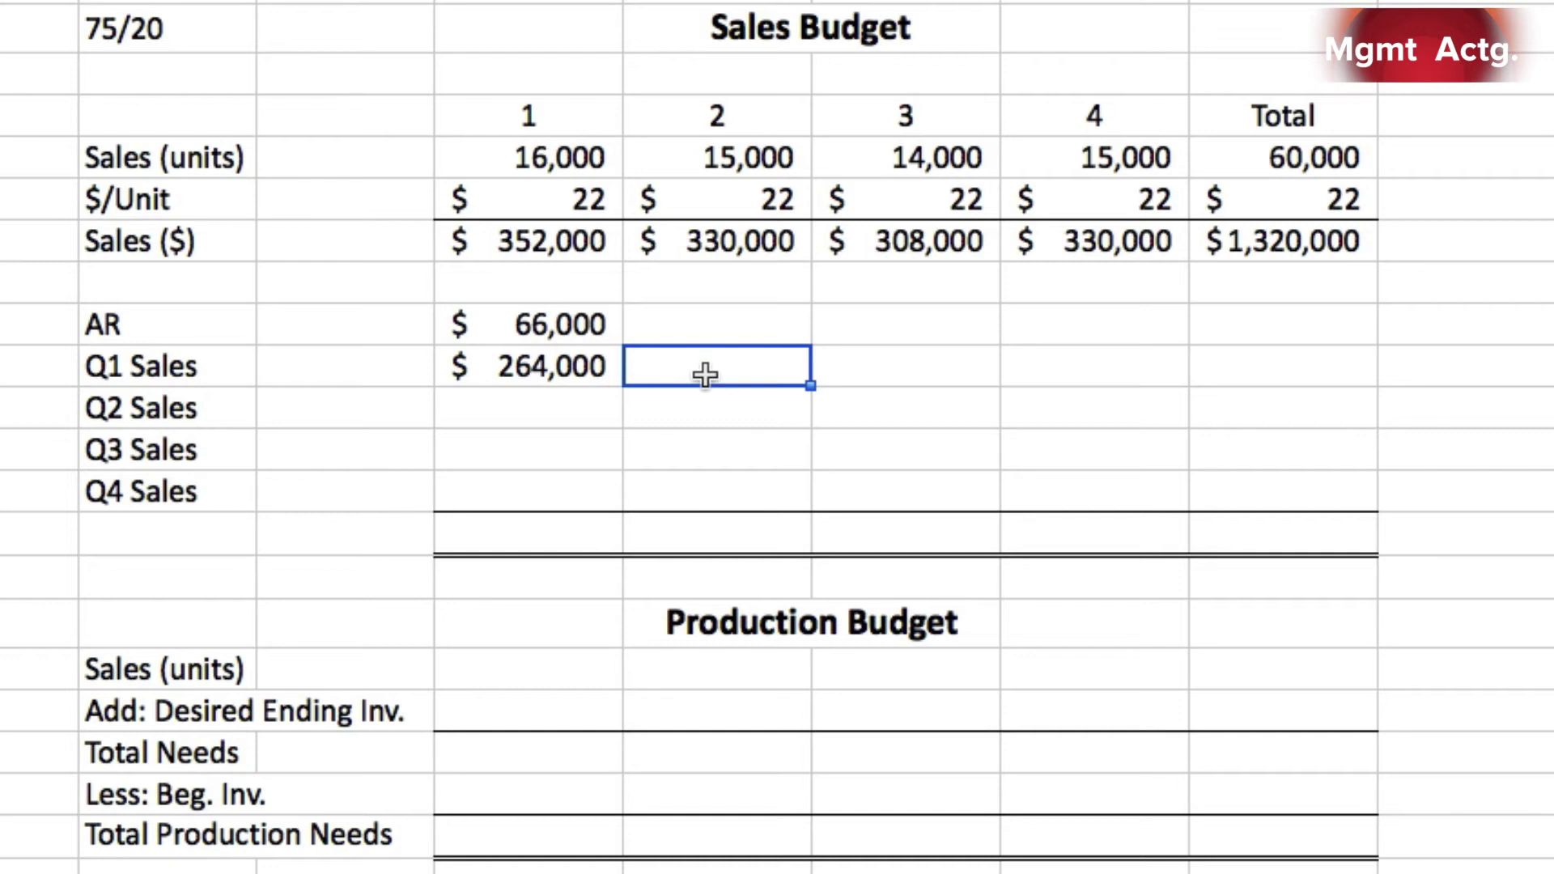
- Enter quarter-2 collections: =.2+ quarter-1 sales ($352,000) and 75% of quarter-2 sales ($247,500)
text(=)
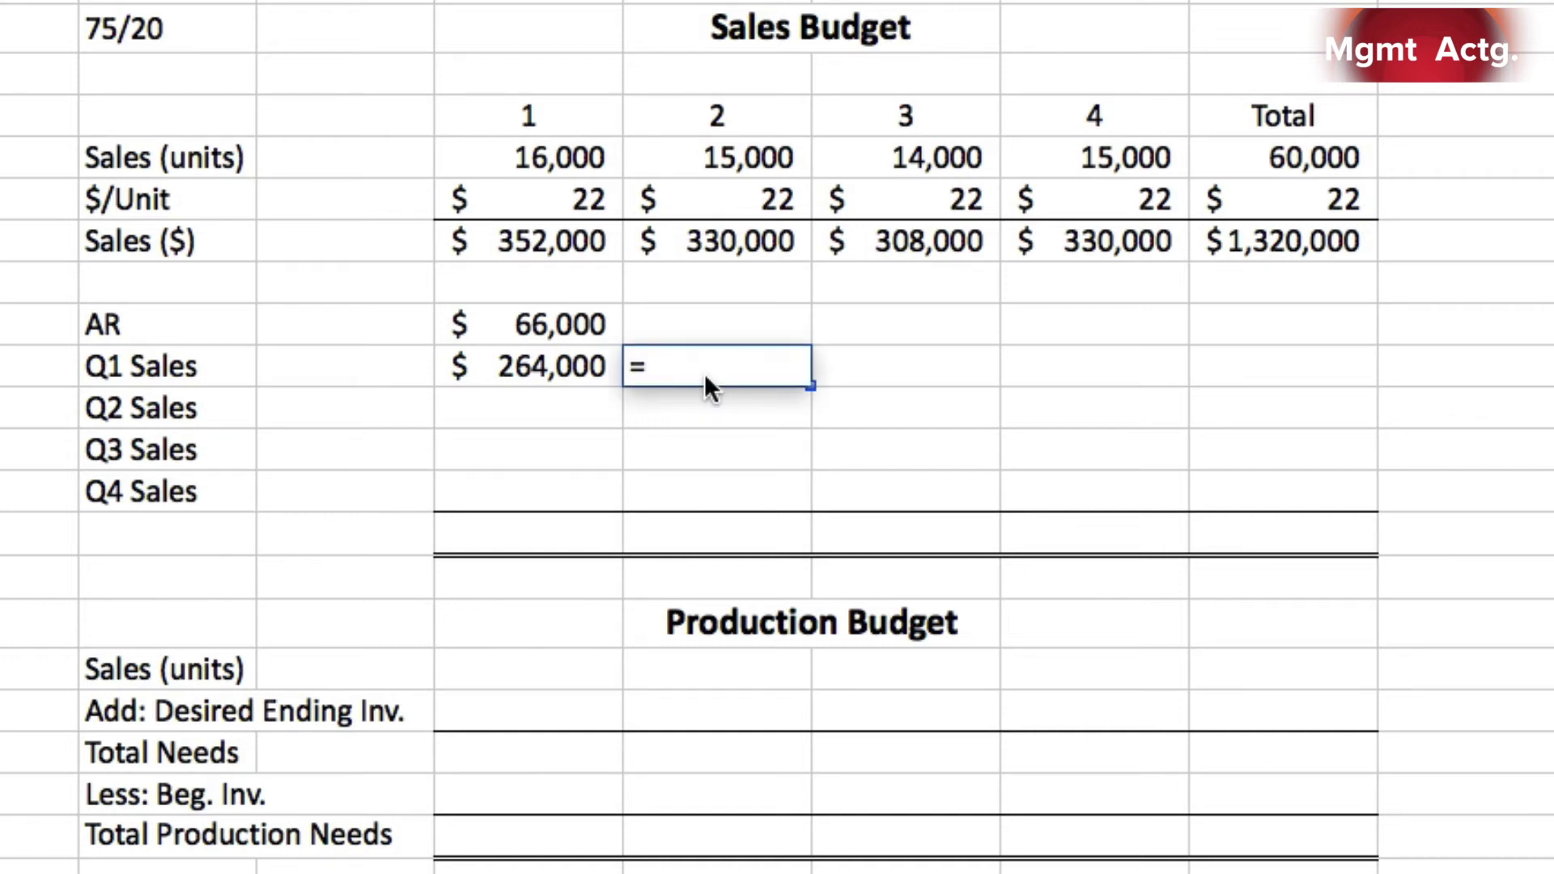
text(.2+)
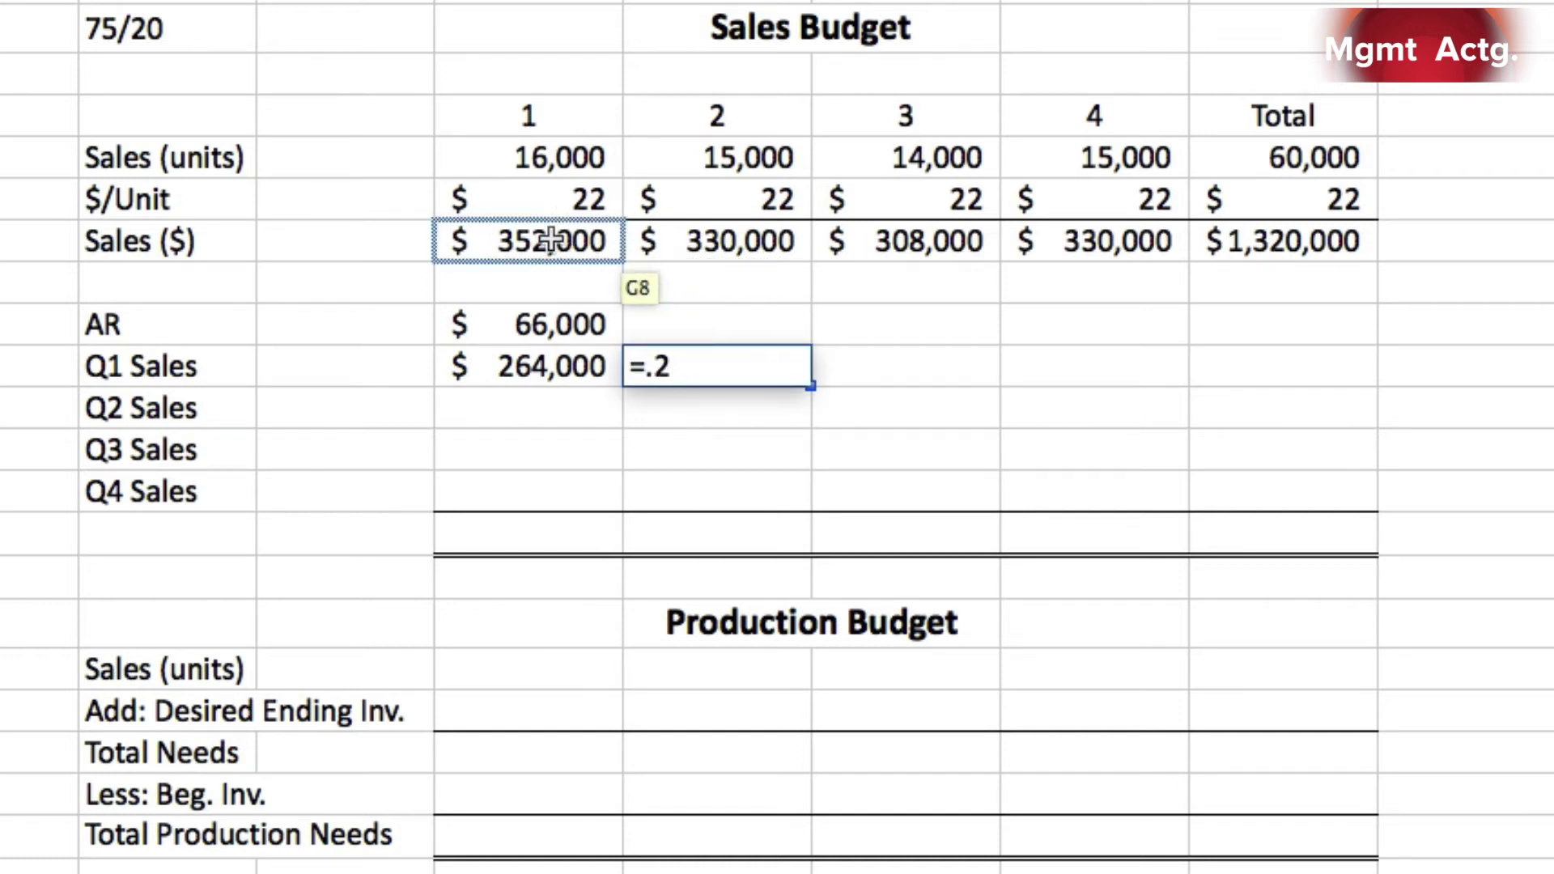
click(551, 241)
key(Return)
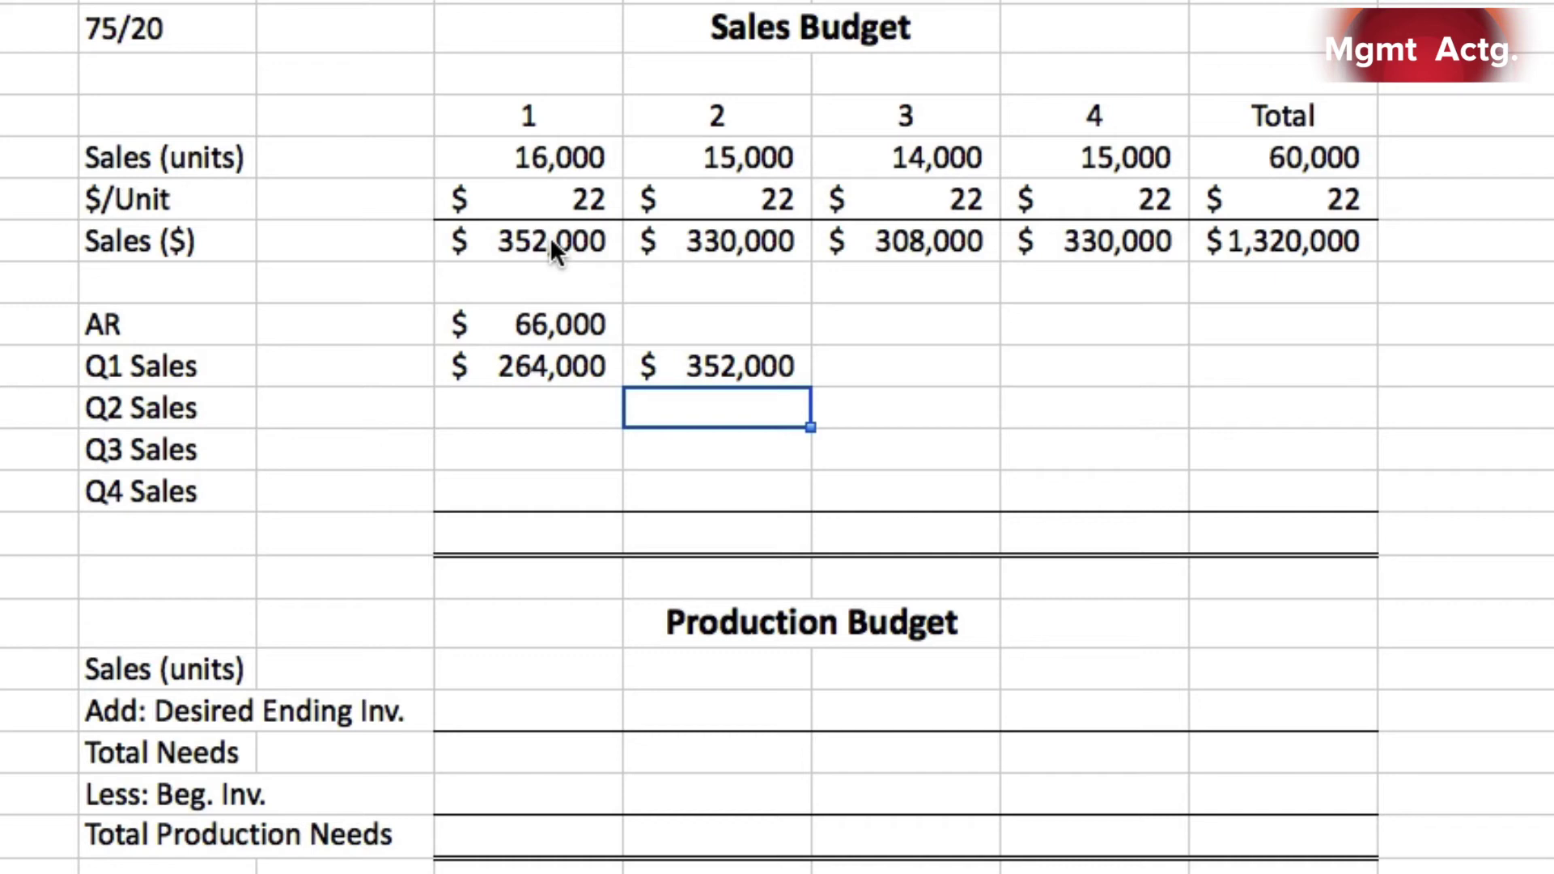
text(=.75)
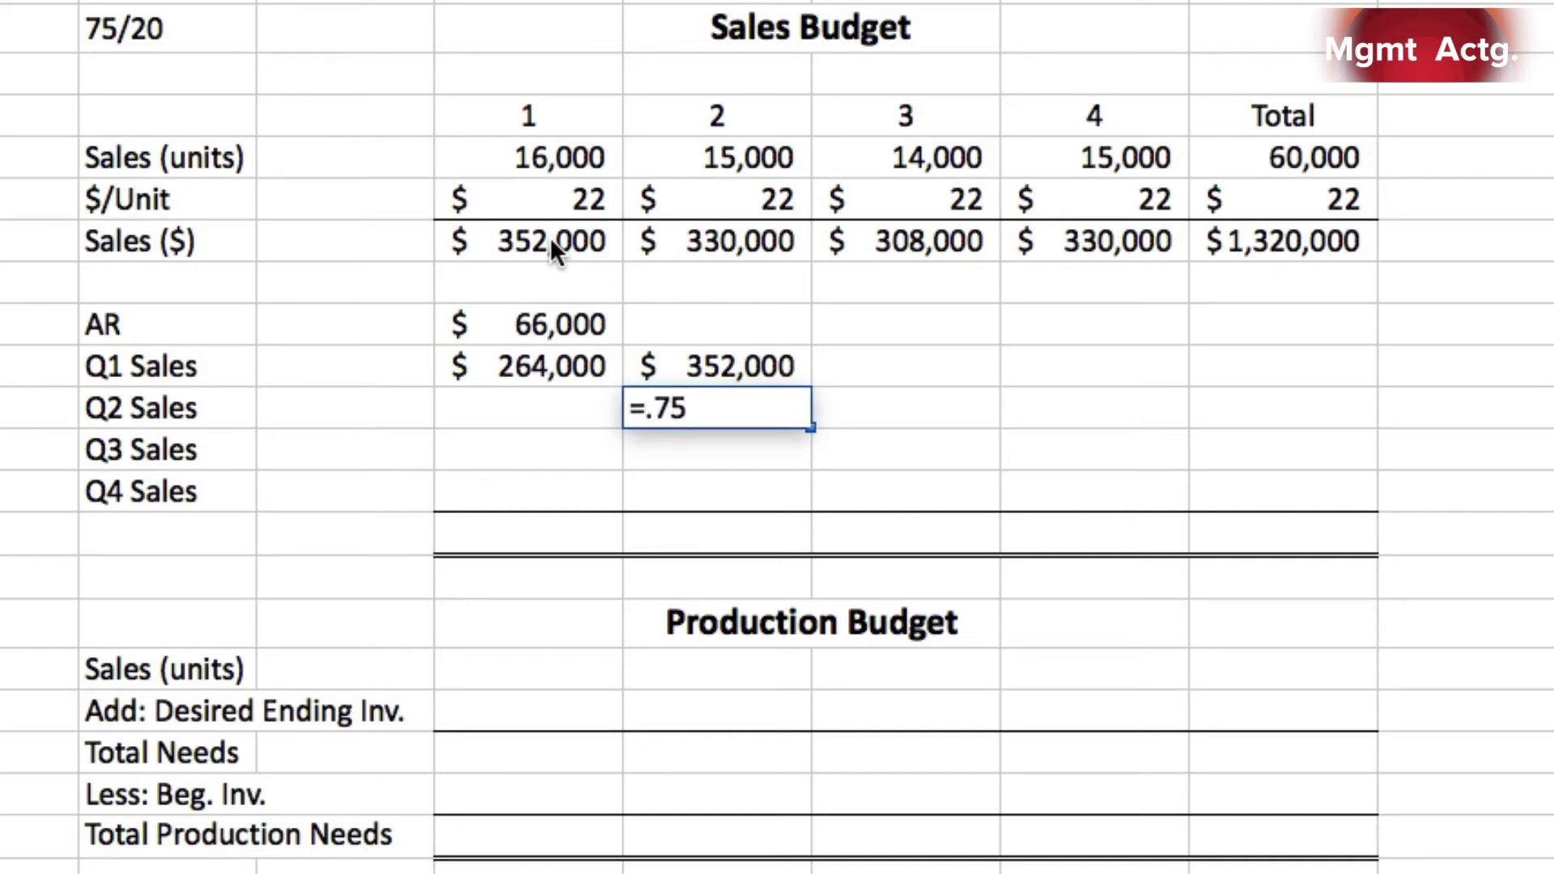
text(*)
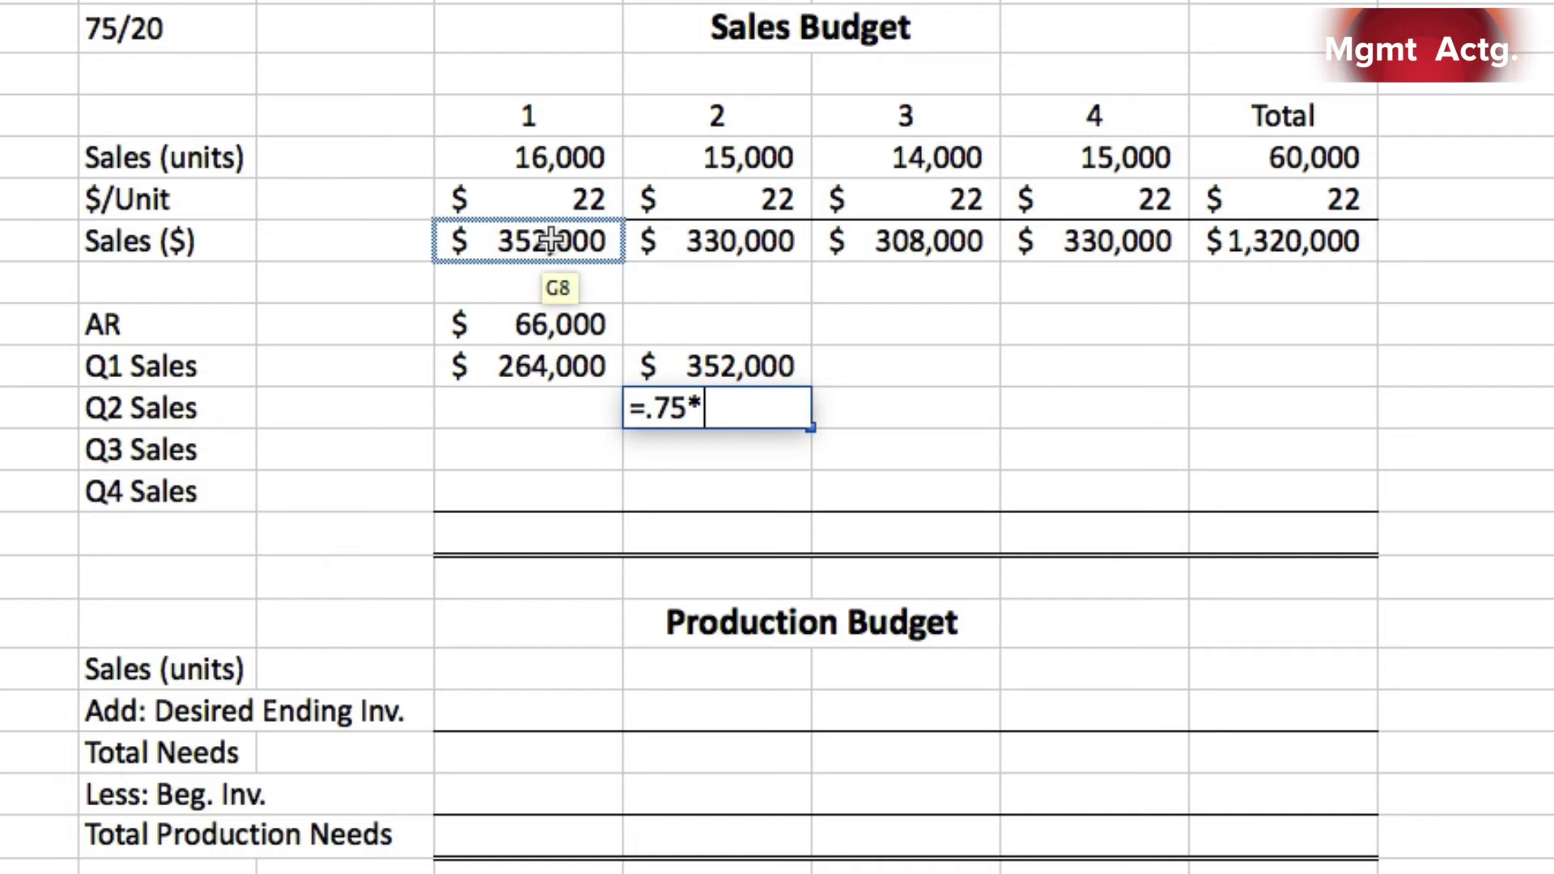
click(688, 235)
key(Return)
- Collect 20% of quarter-2 sales, $66,000, in quarter 3 on the Q2 Sales row
key(Up)
key(Right)
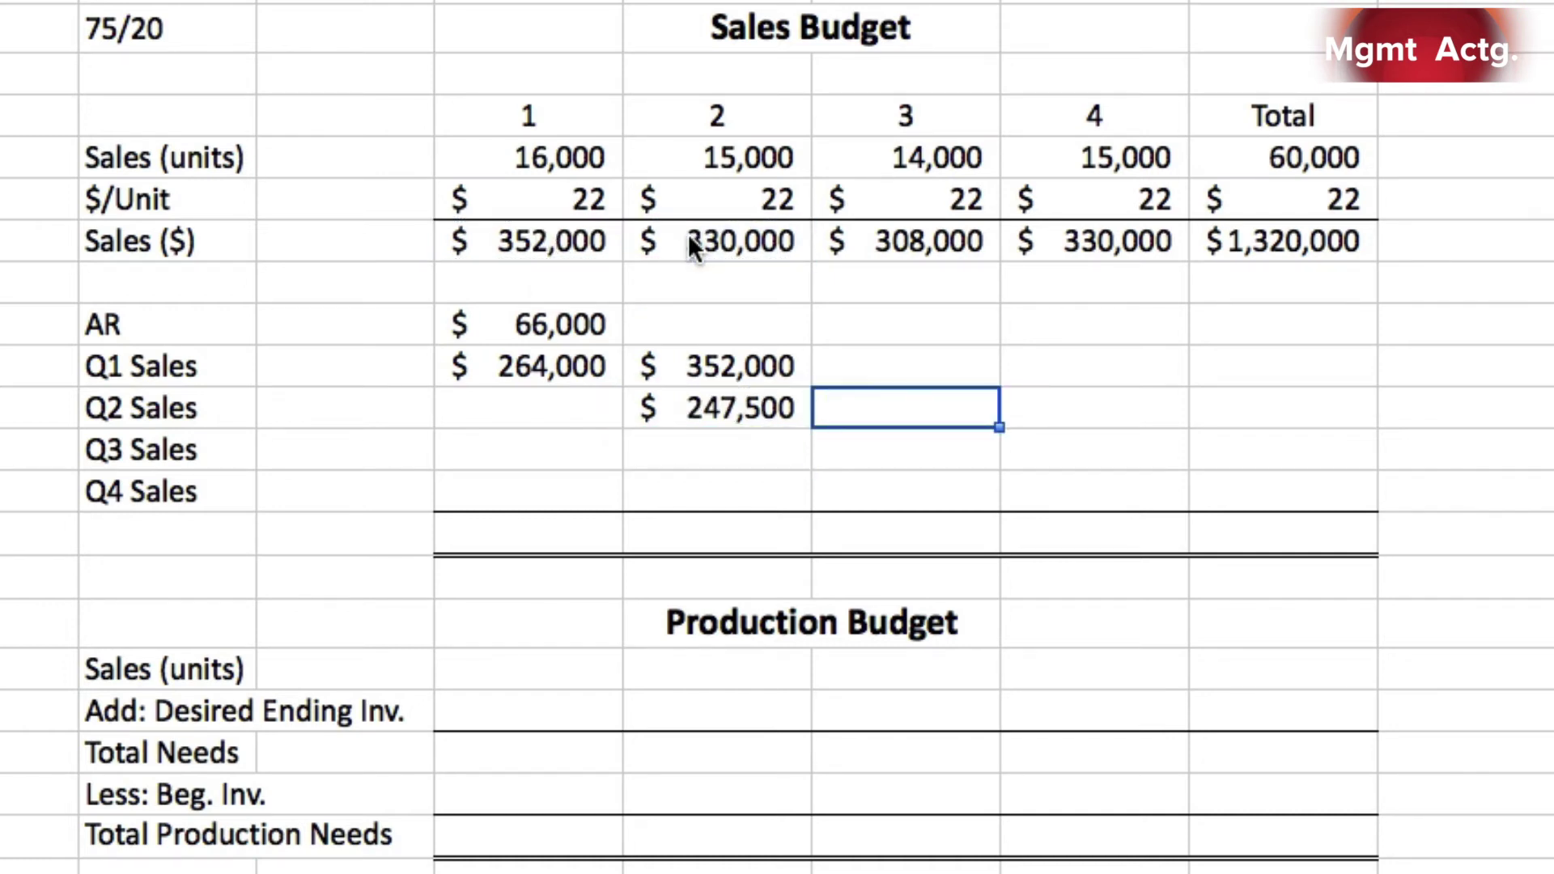
text(=.2)
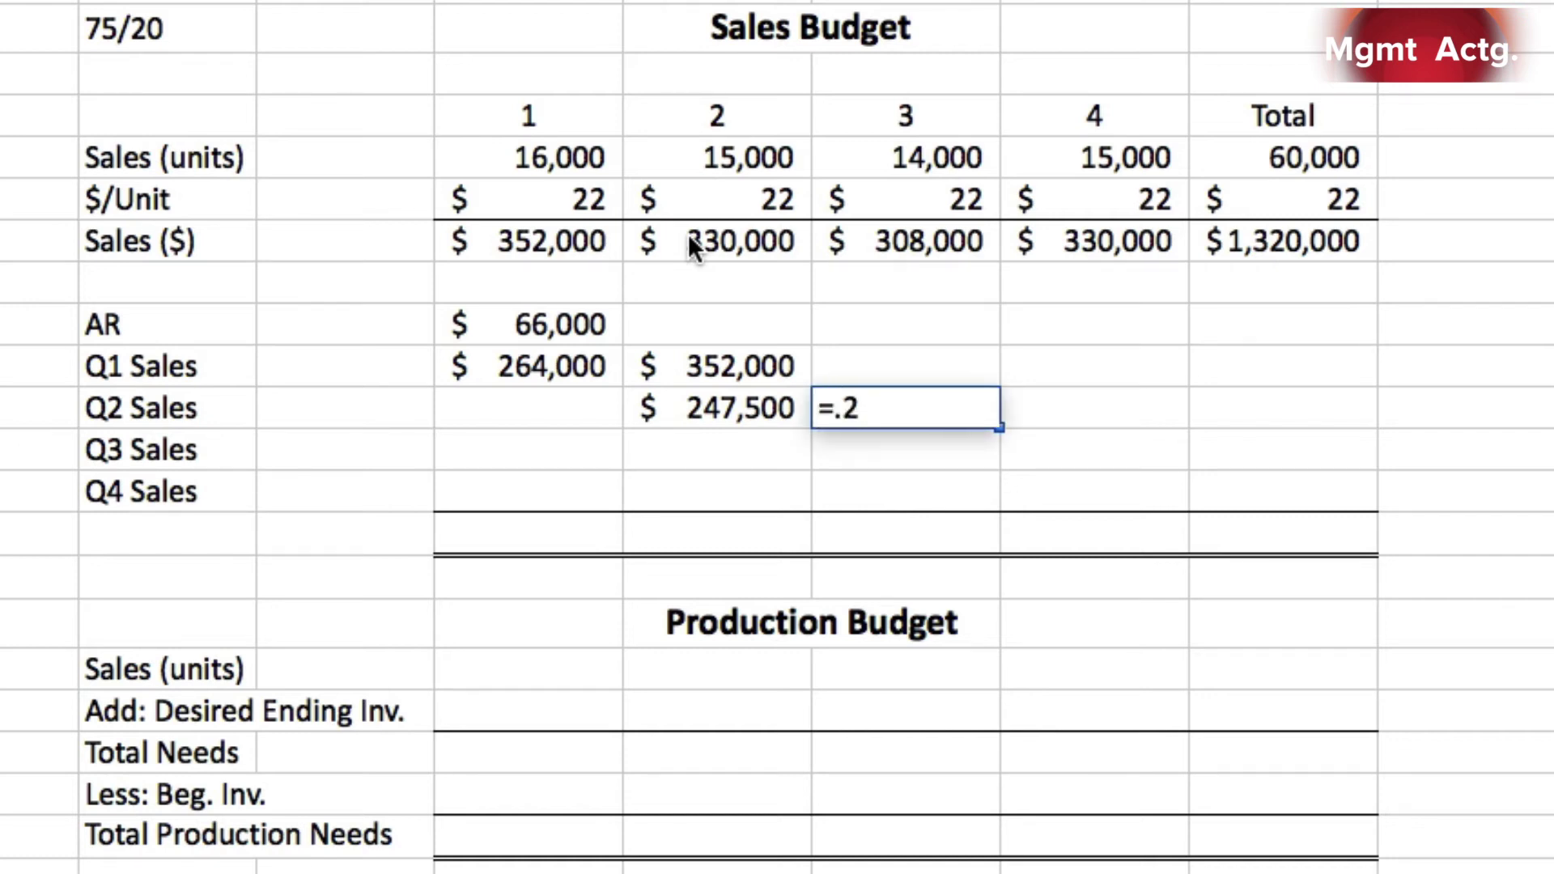
text(*)
click(688, 234)
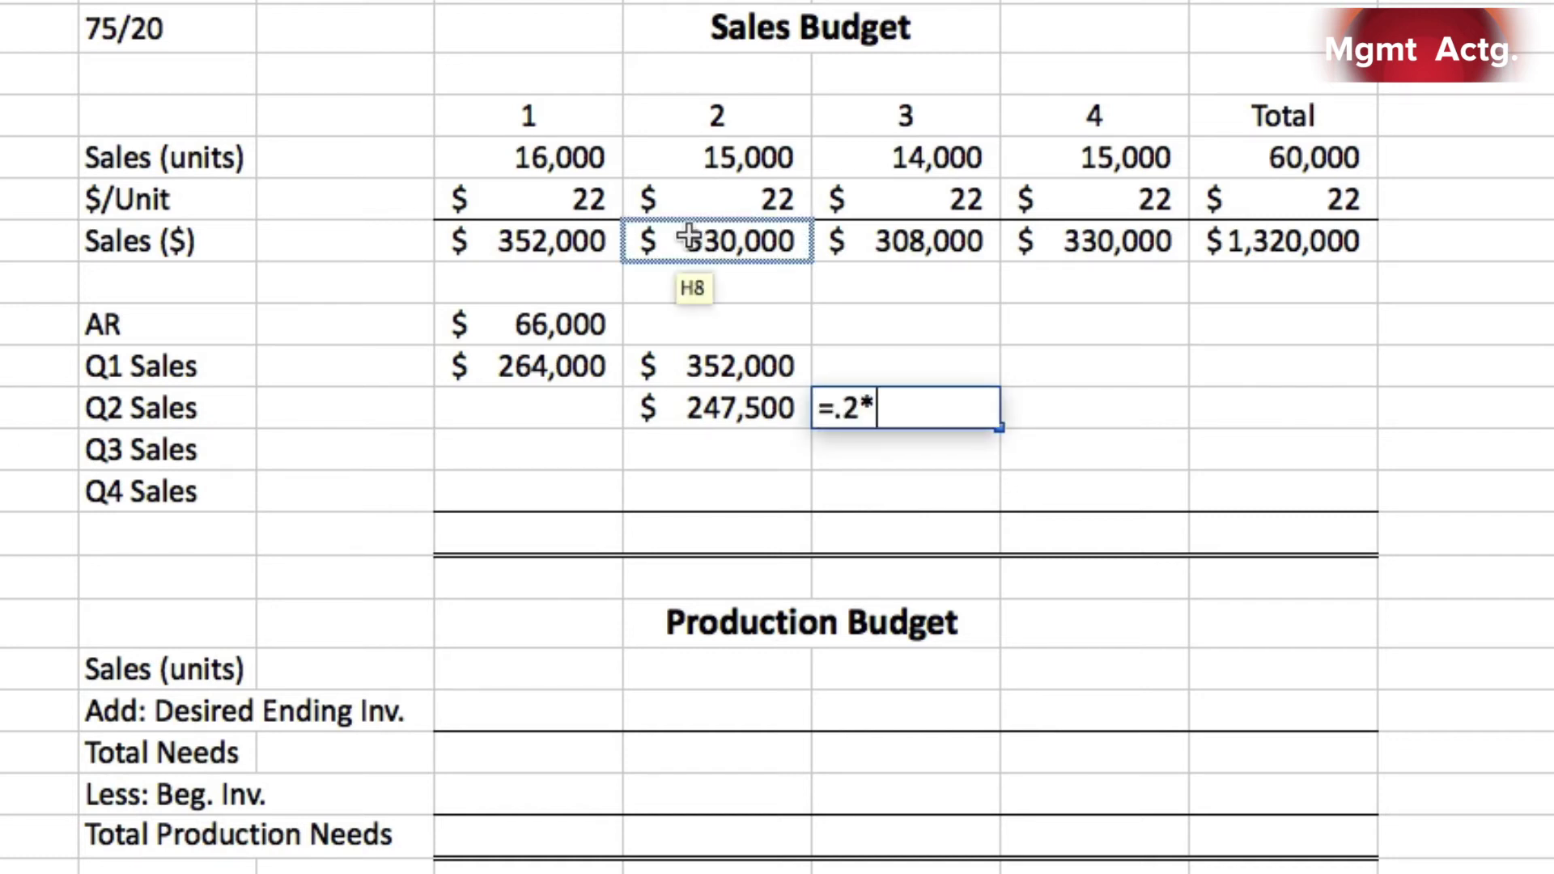
click(688, 235)
key(Return)
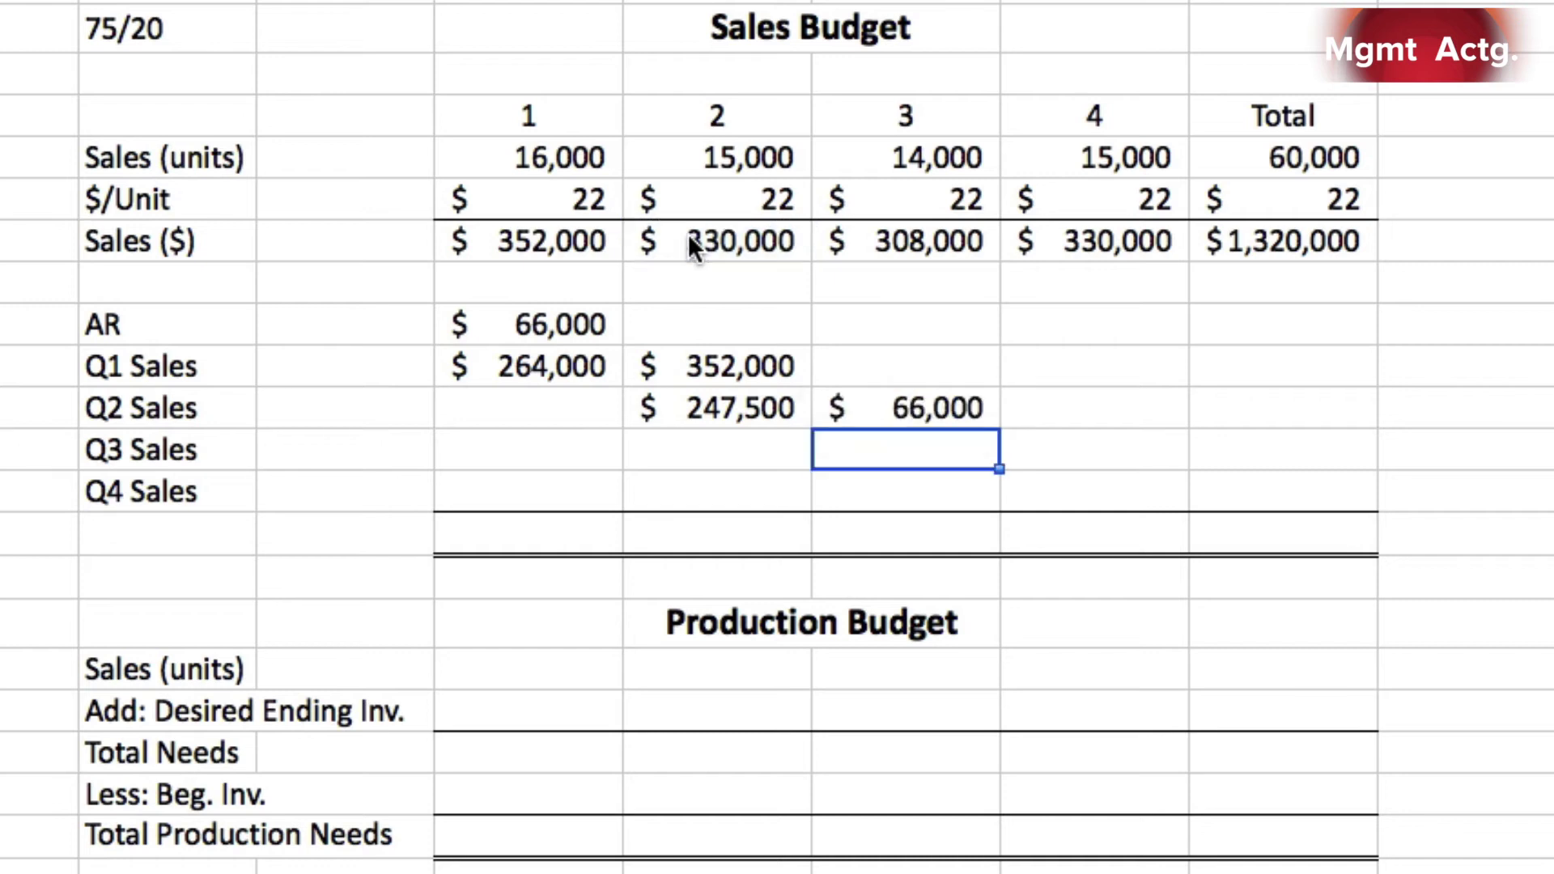
- Enter =.75* quarter-3 sales, $231,000, in quarter 3 of the Q3 Sales row
key(Up)
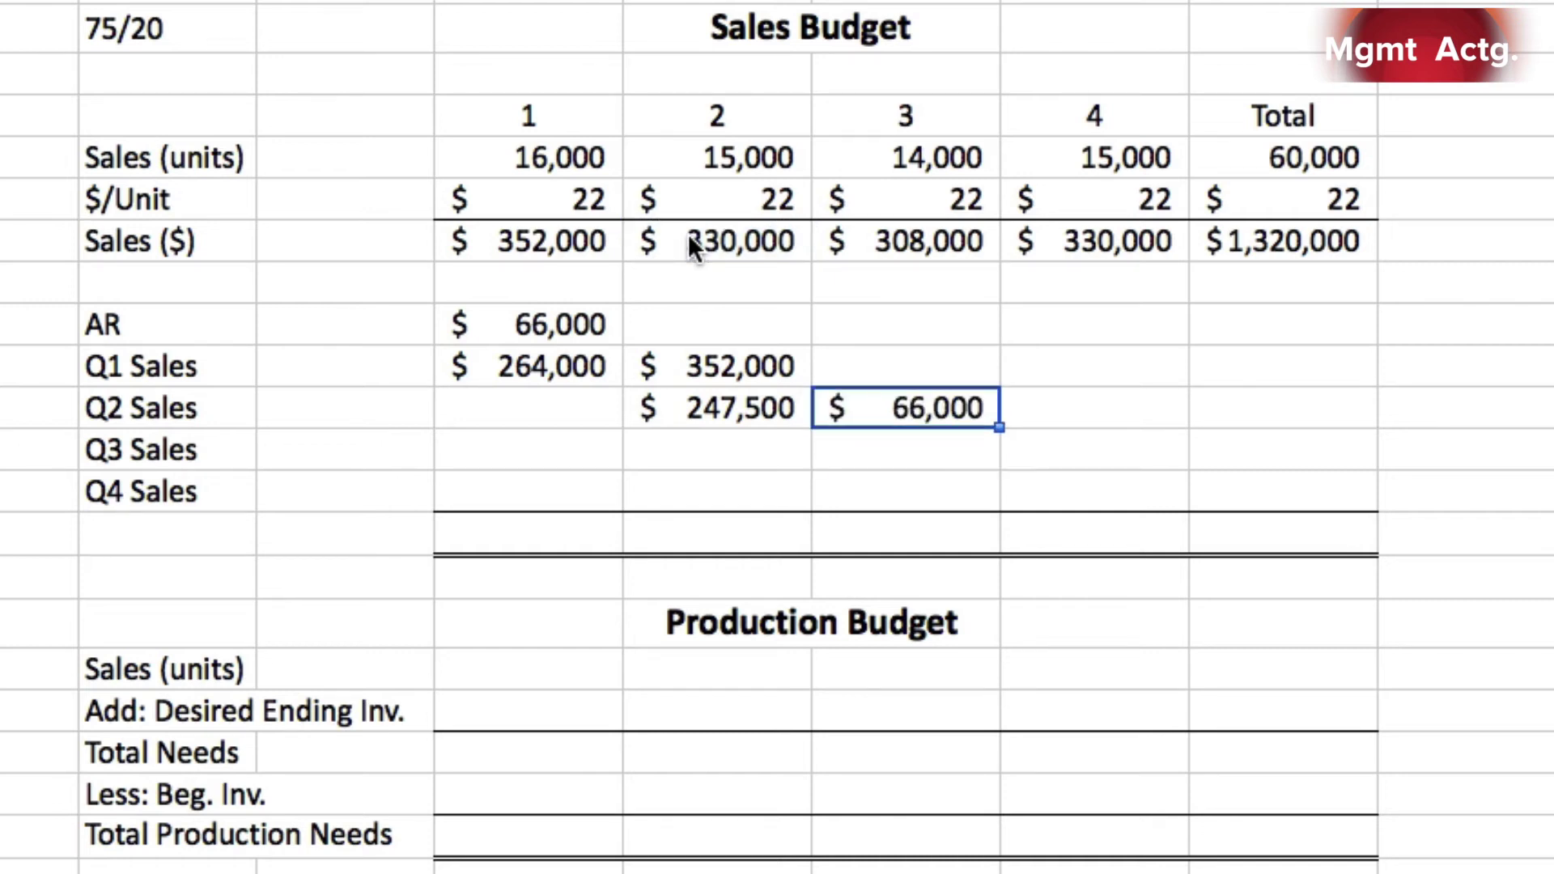
key(Left)
key(Up)
key(Down)
key(Right)
key(Down)
text(=)
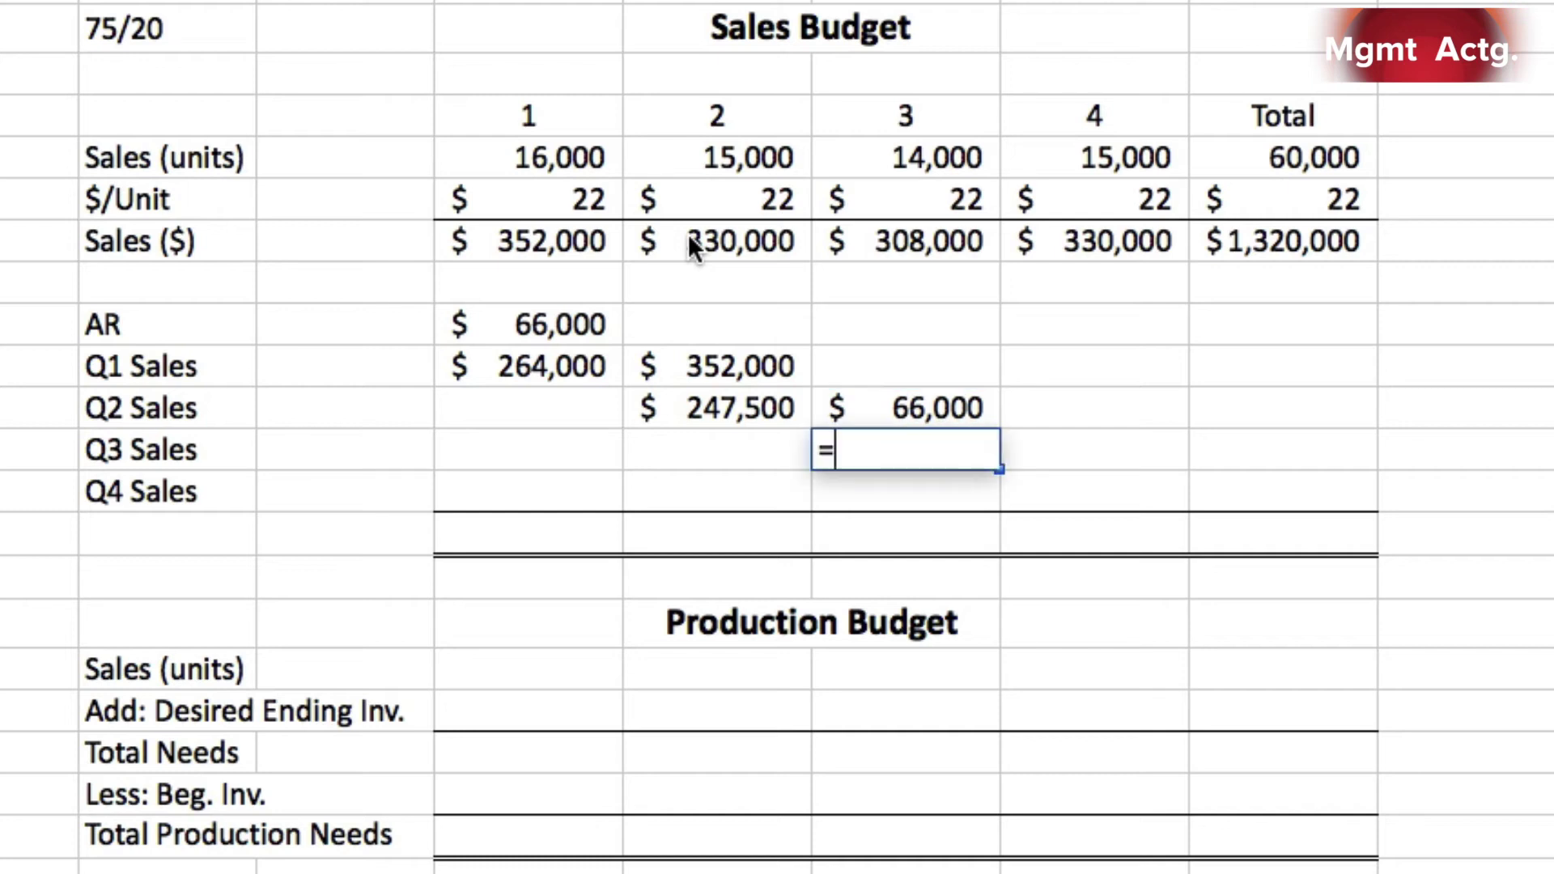
text(.75*)
drag(688, 234, 856, 232)
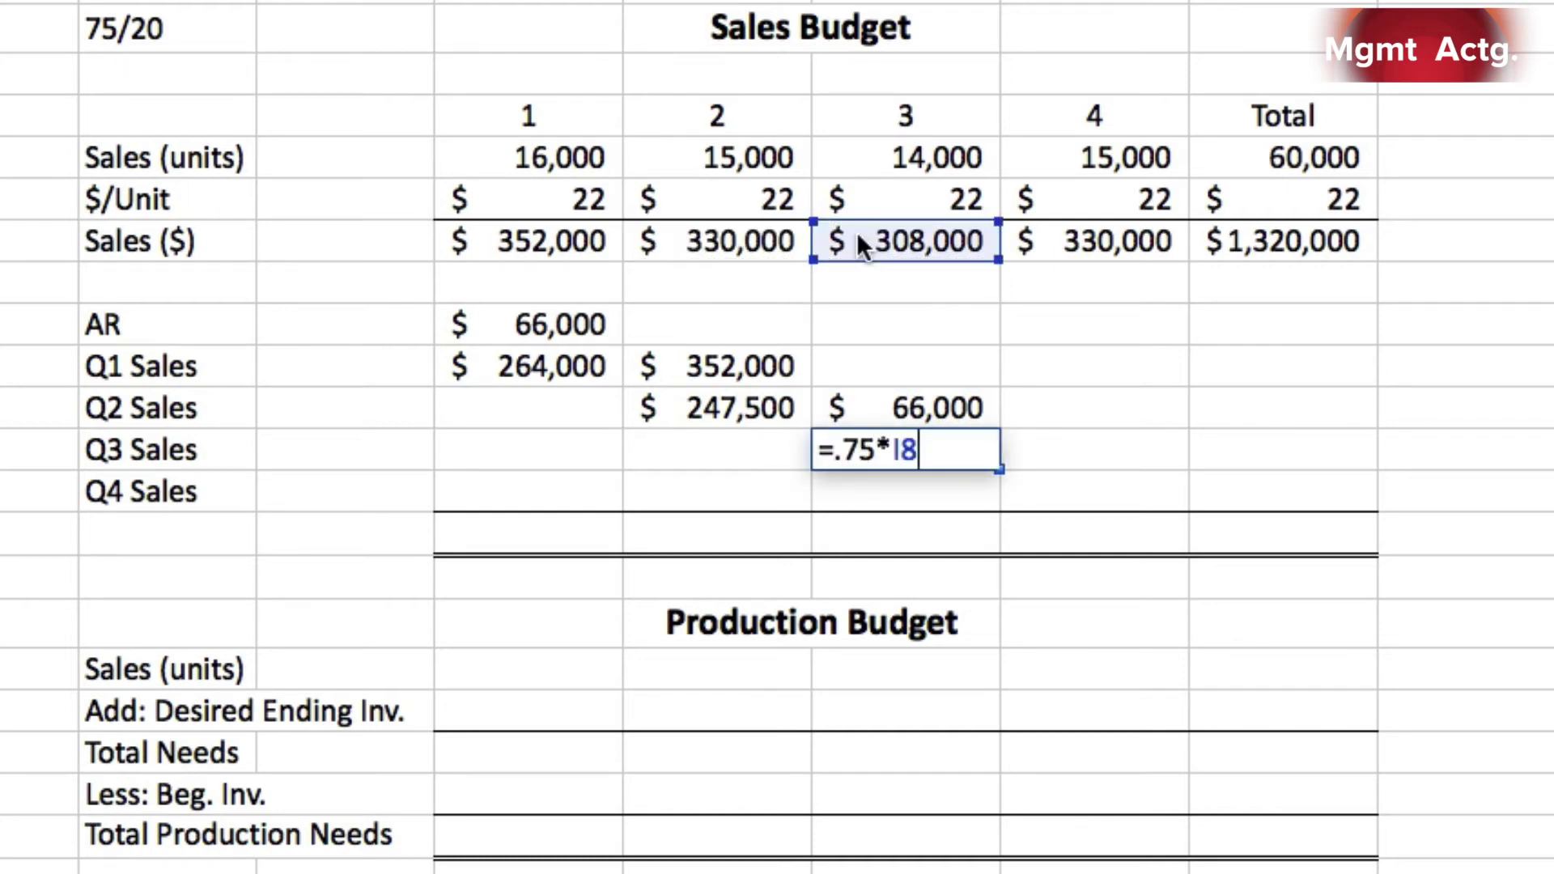
key(Return)
key(Up)
key(Right)
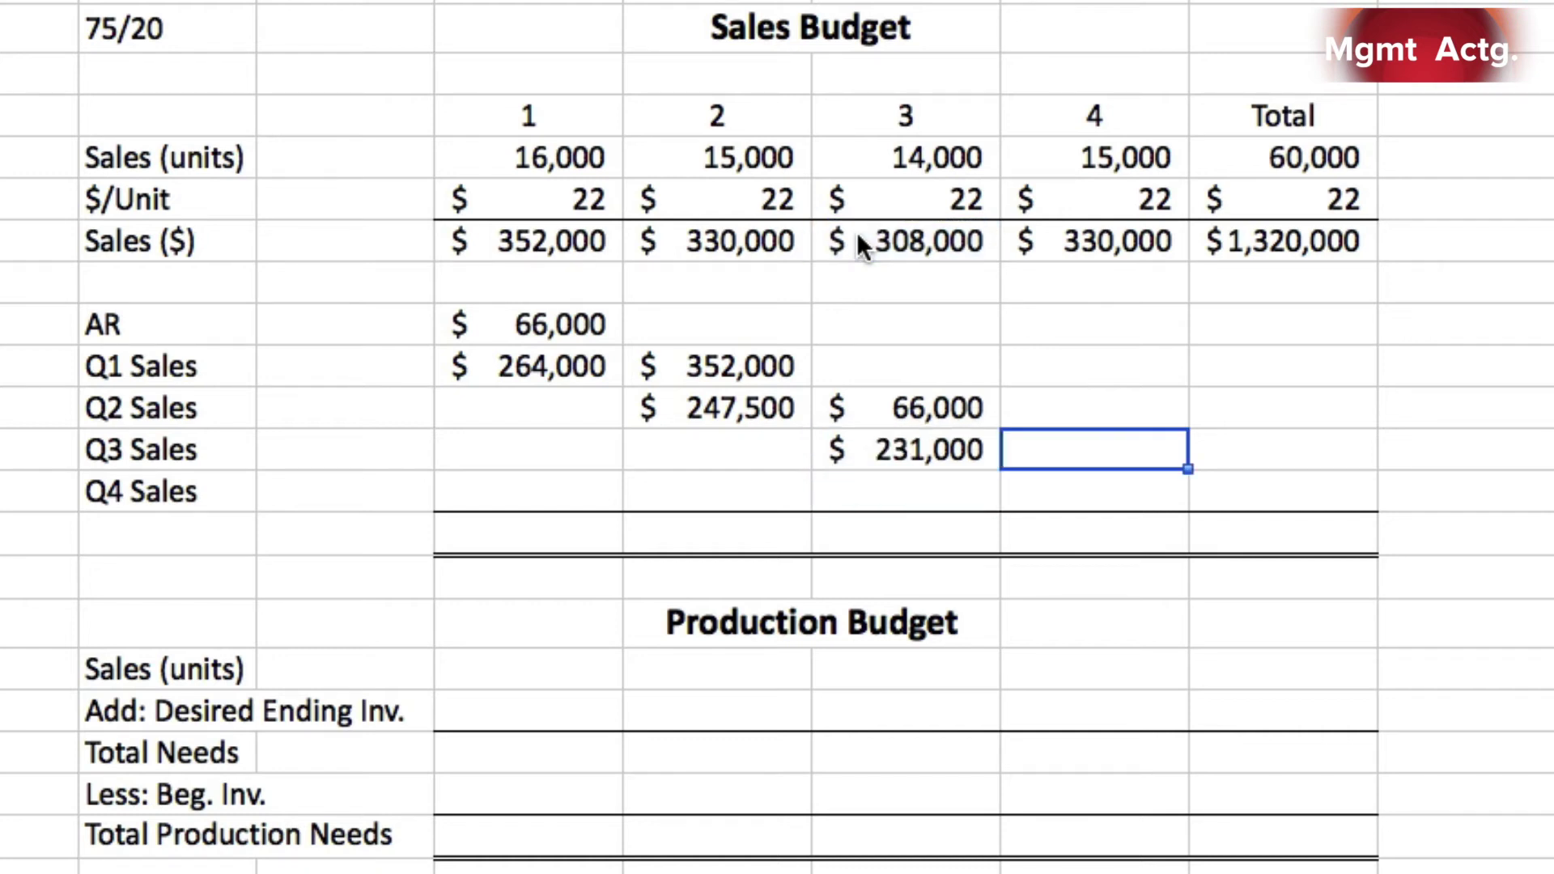
- Collect 20% of quarter-3 sales, $66,000, in quarter 4 on the Q3 Sales row
text(=.2*)
drag(857, 232, 1065, 246)
key(Return)
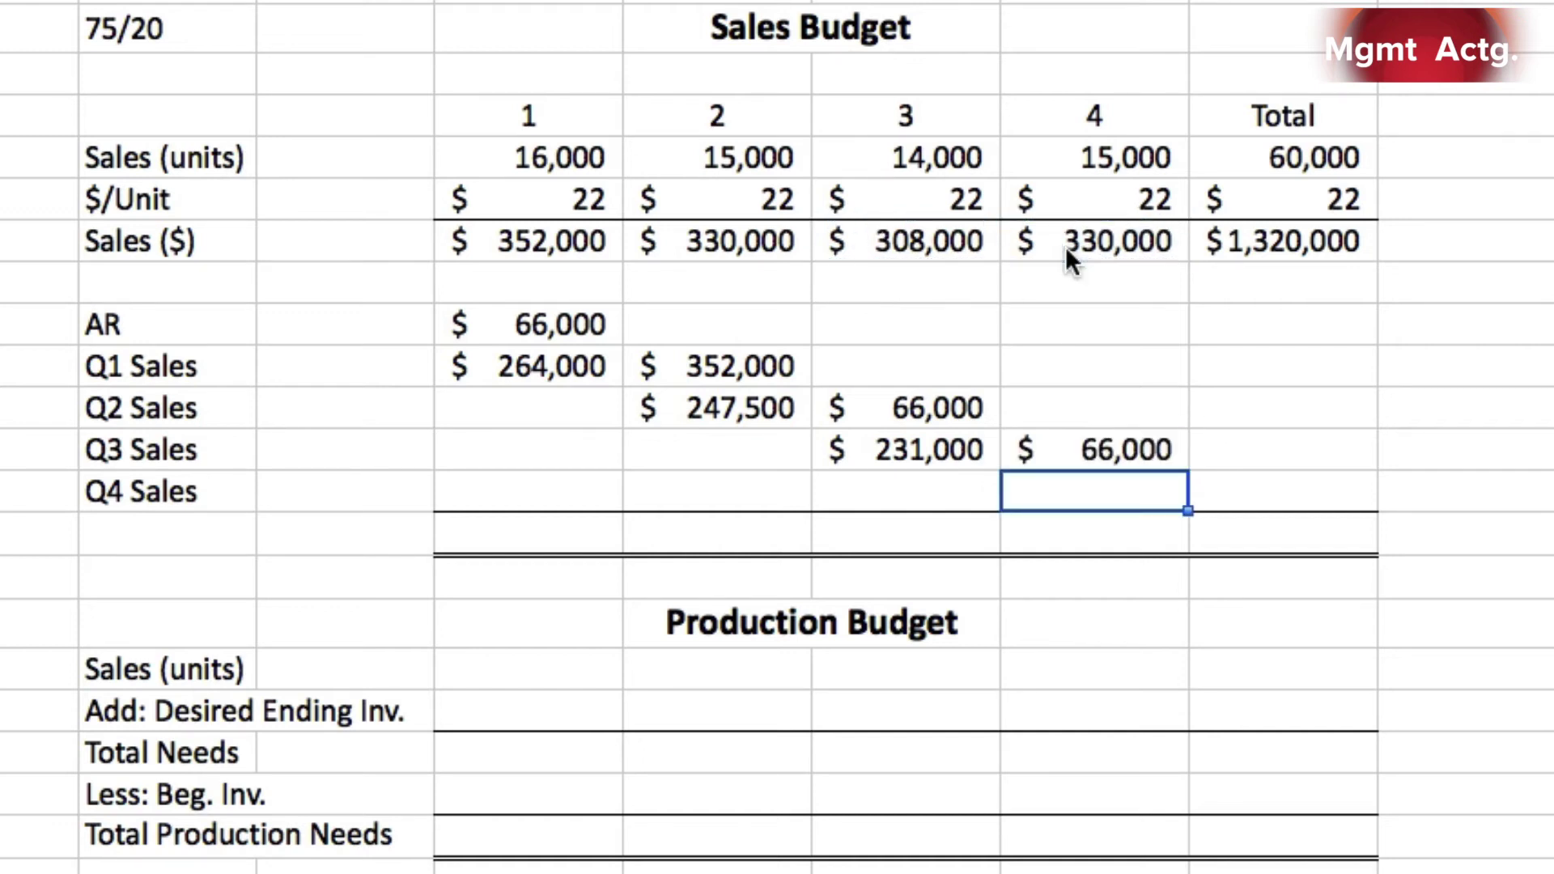
- Collect 75% of quarter-4 sales, $247,500, on the Q4 Sales row
text(=.75)
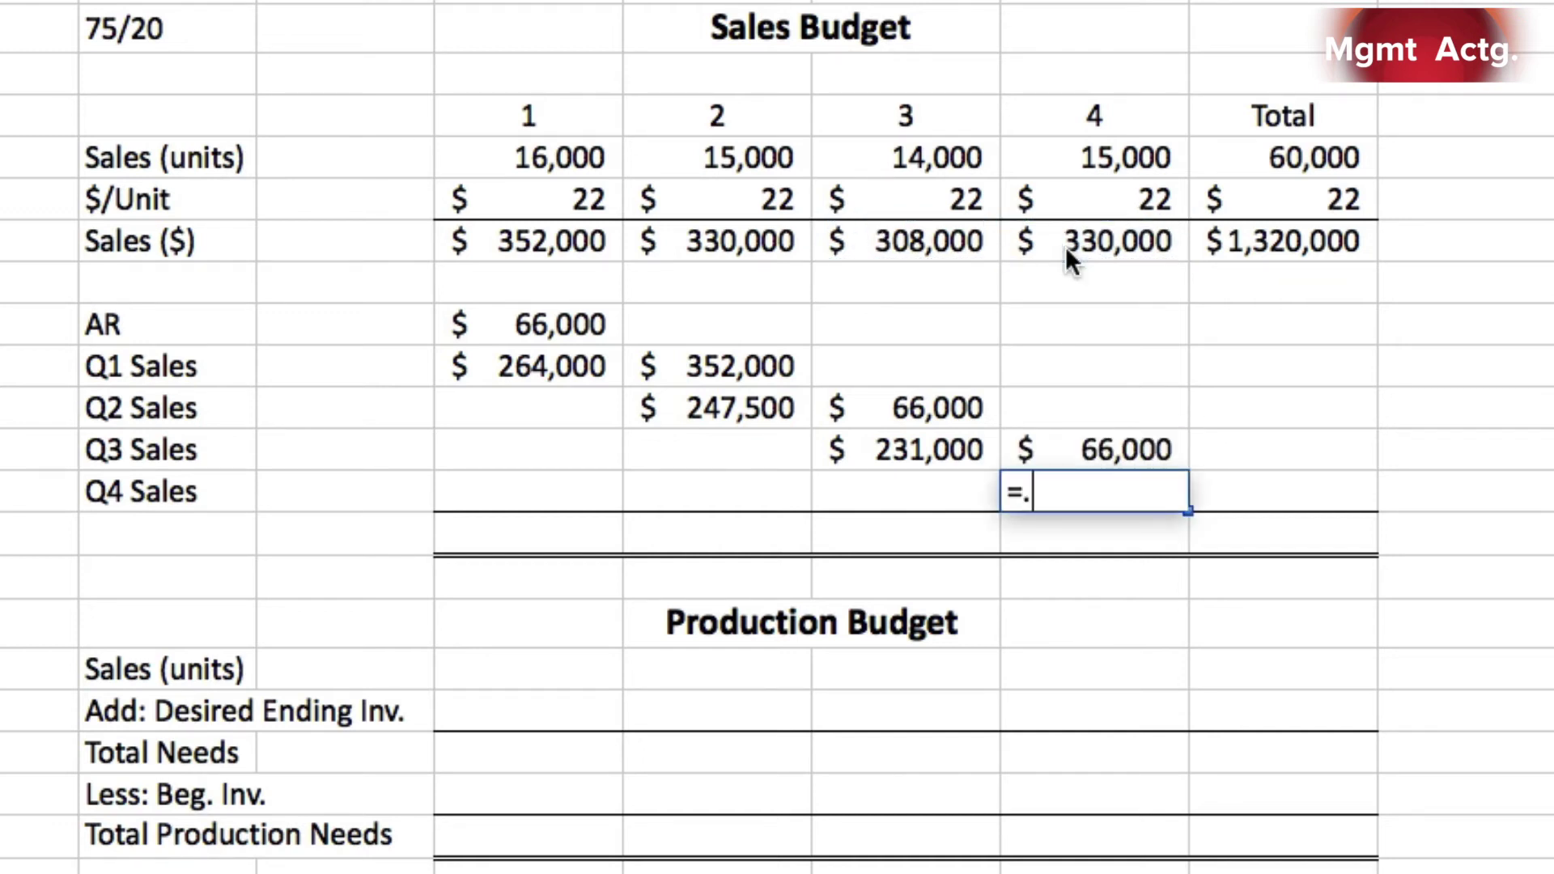
click(1065, 246)
text(*)
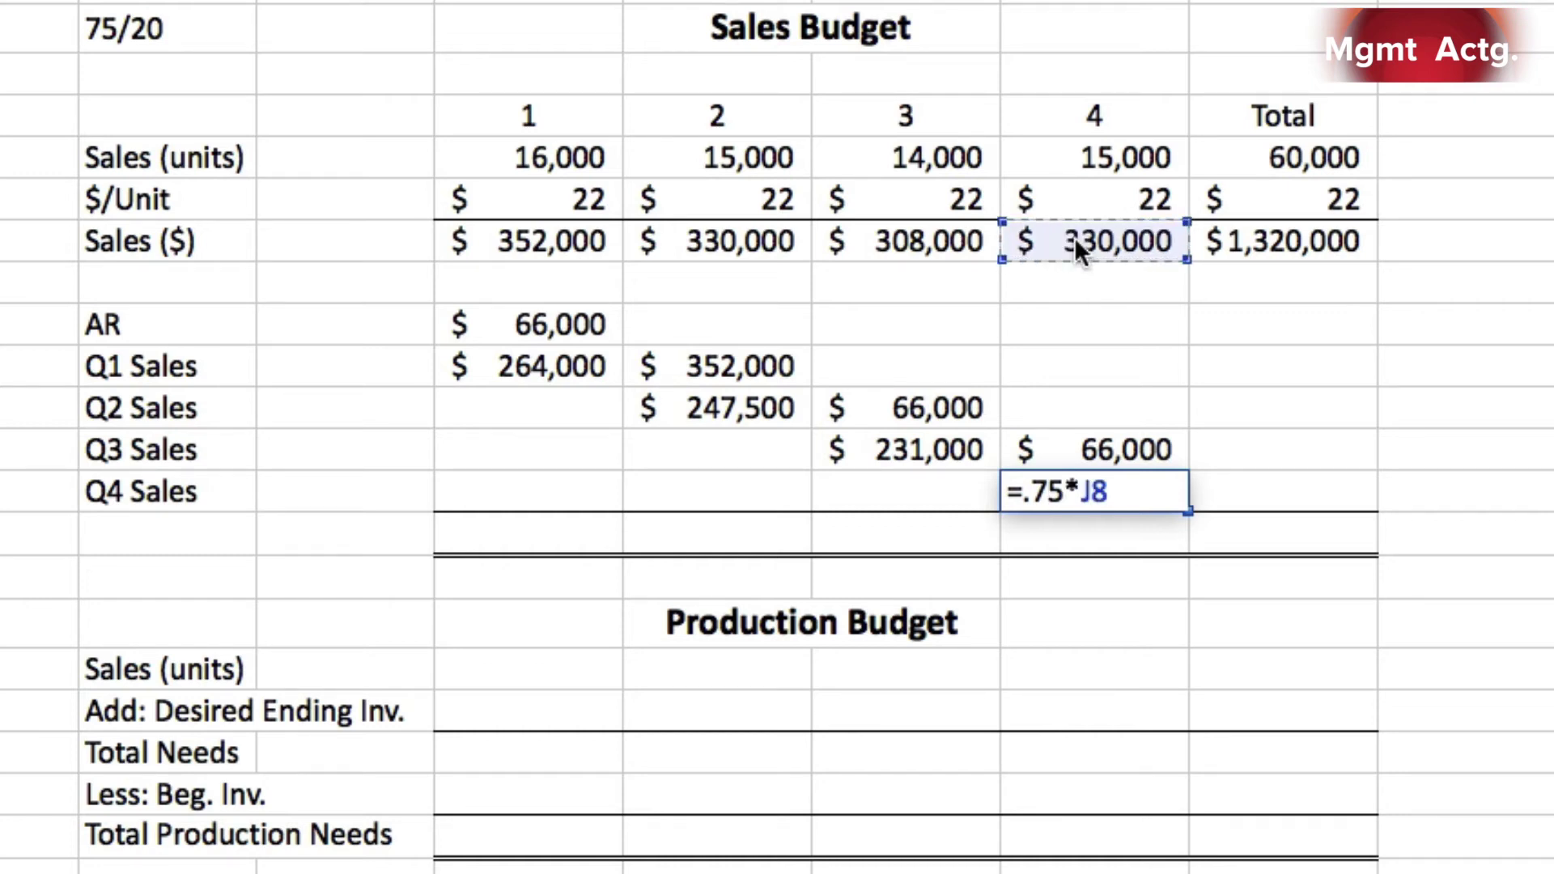
key(Return)
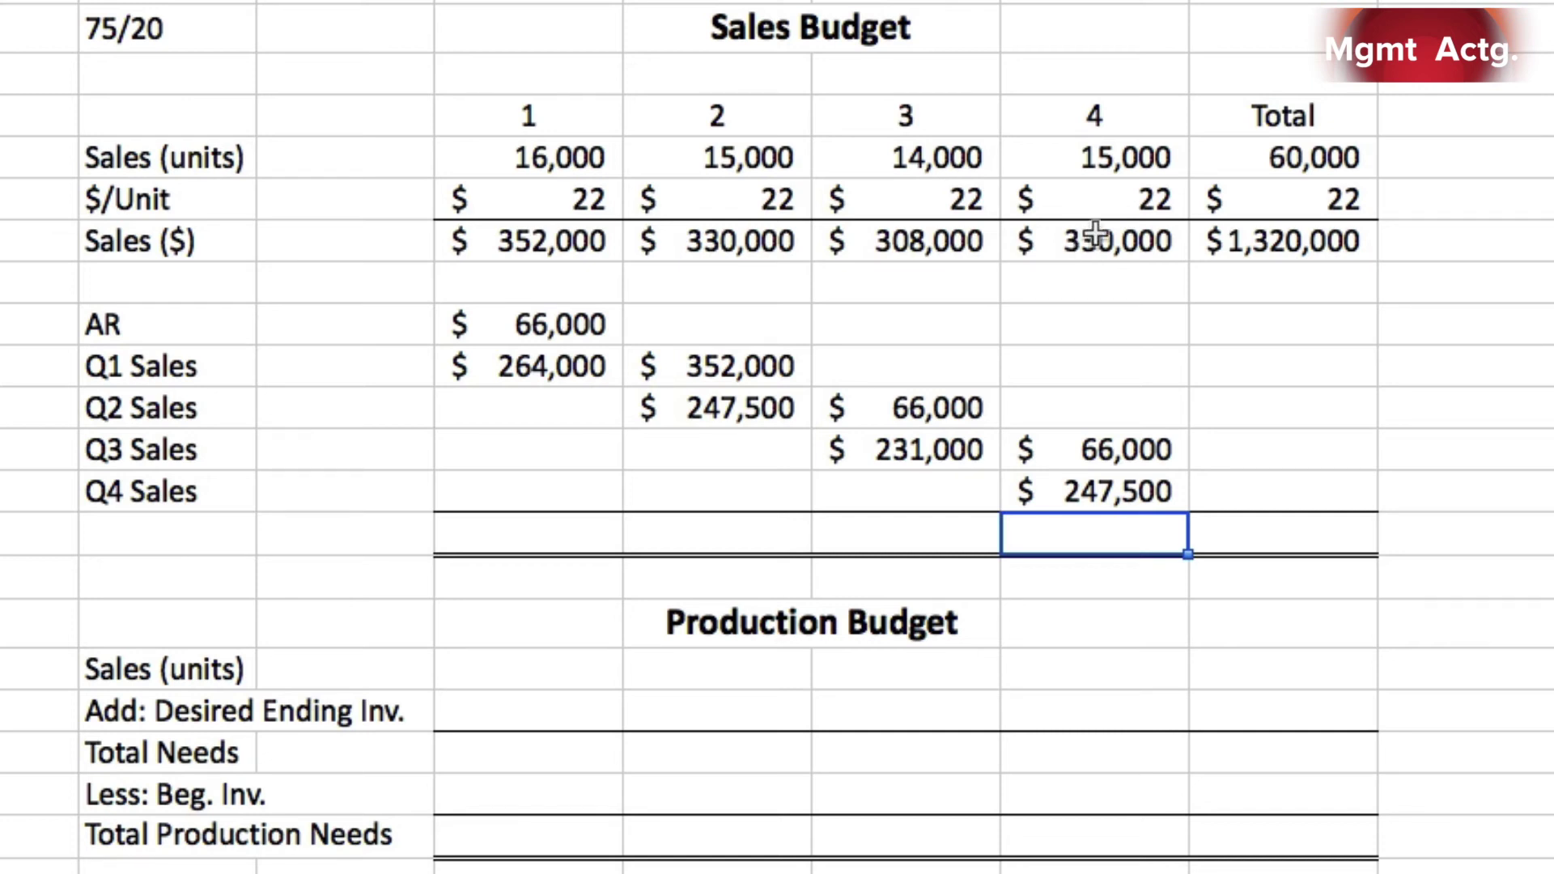
click(1267, 315)
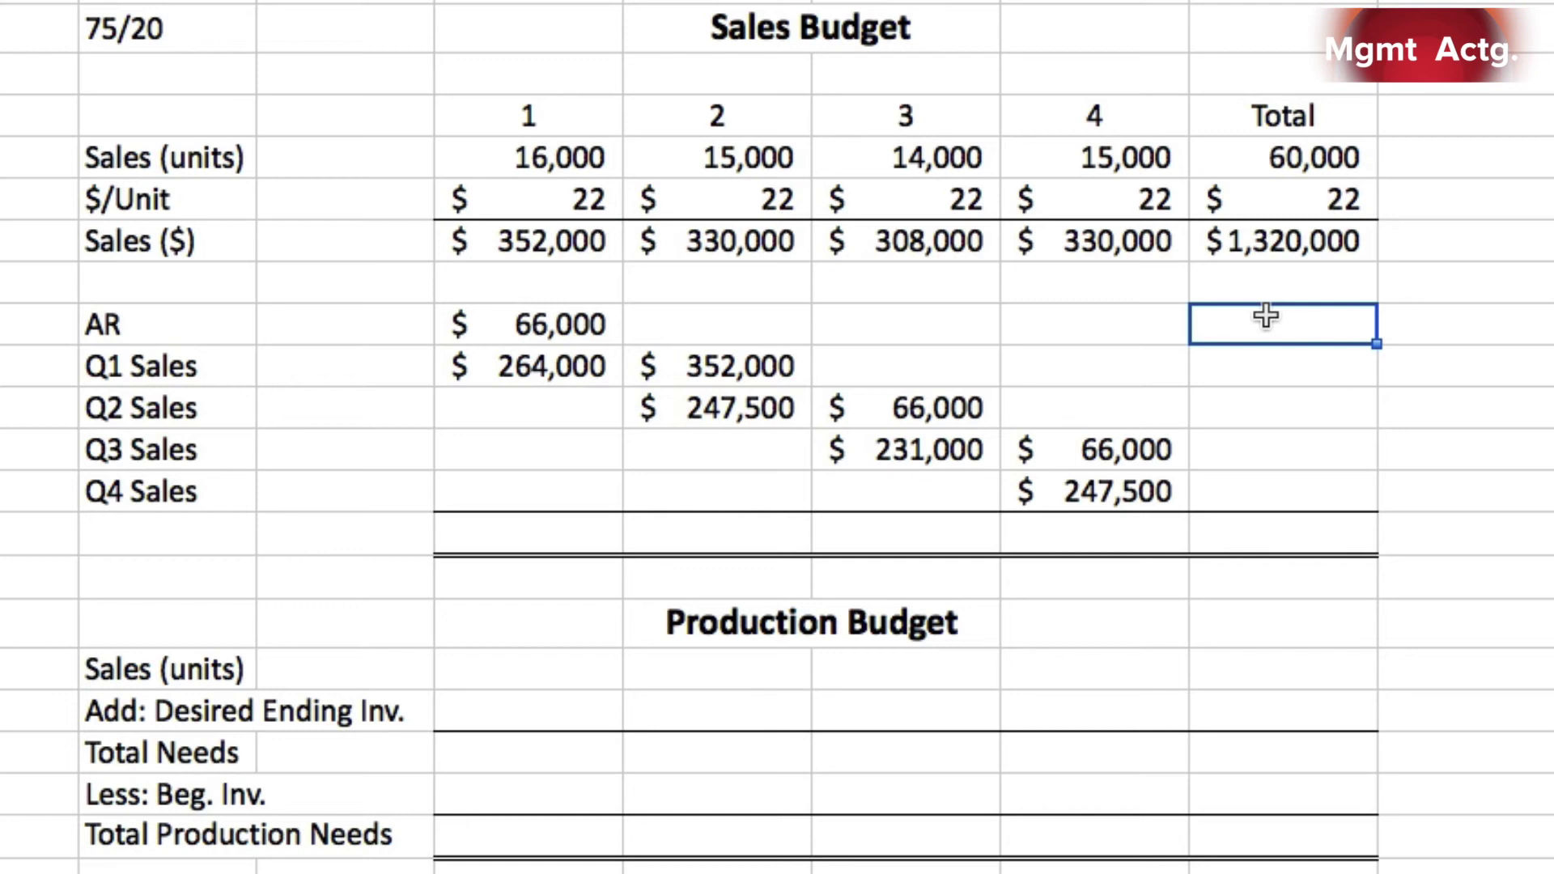
- AutoSum the AR row to $66,000 in Total and fill the row totals down through Q4 Sales
key(super+shift+t)
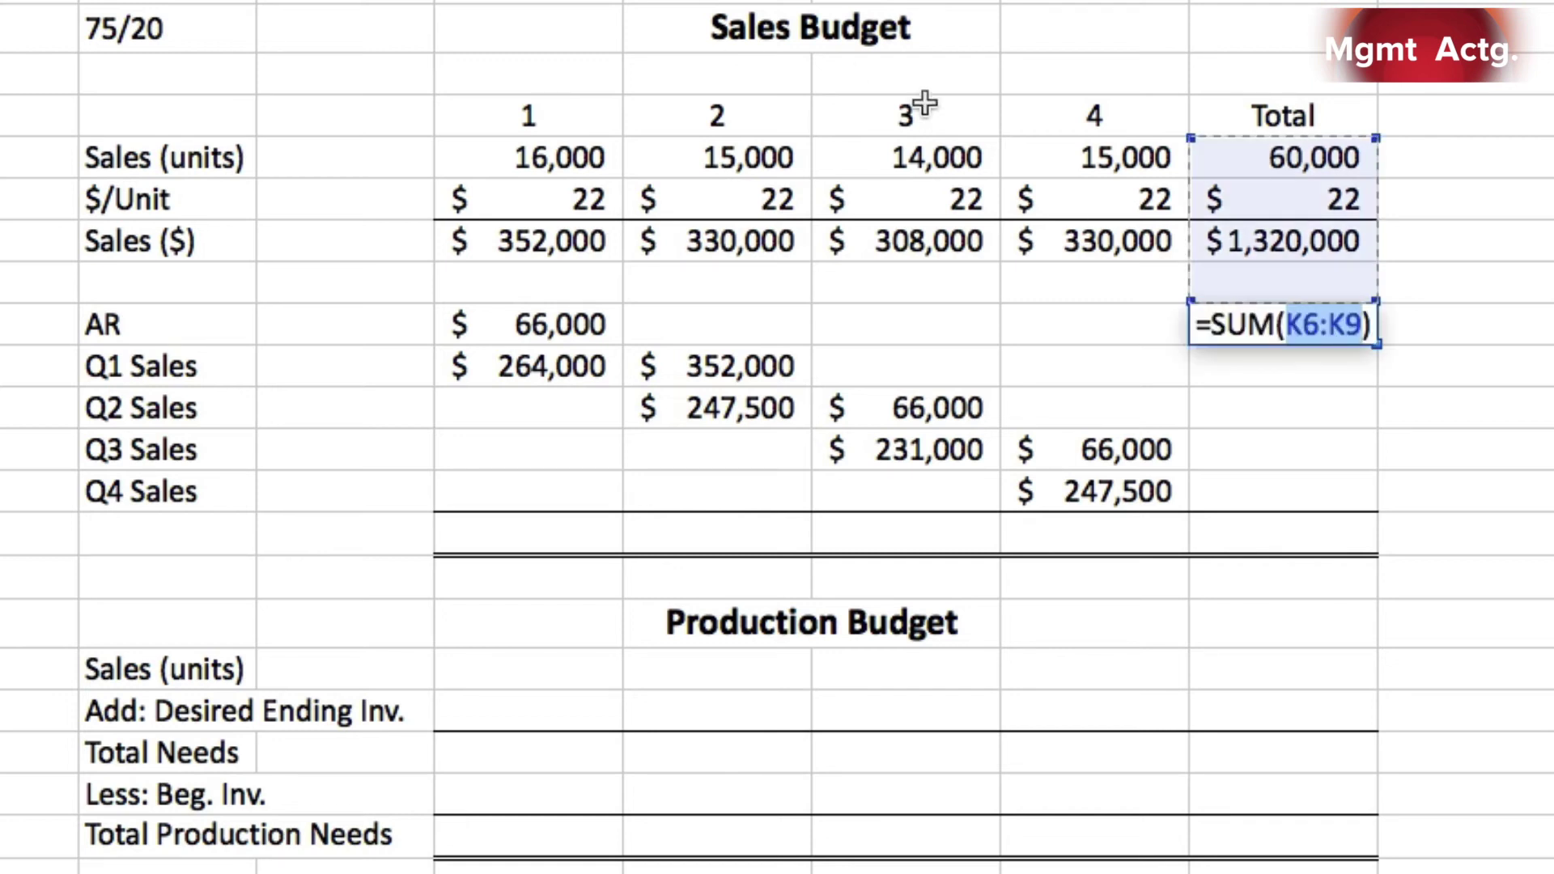
drag(1133, 319, 567, 324)
text(+)
text(+)
click(1142, 326)
drag(1142, 327, 620, 326)
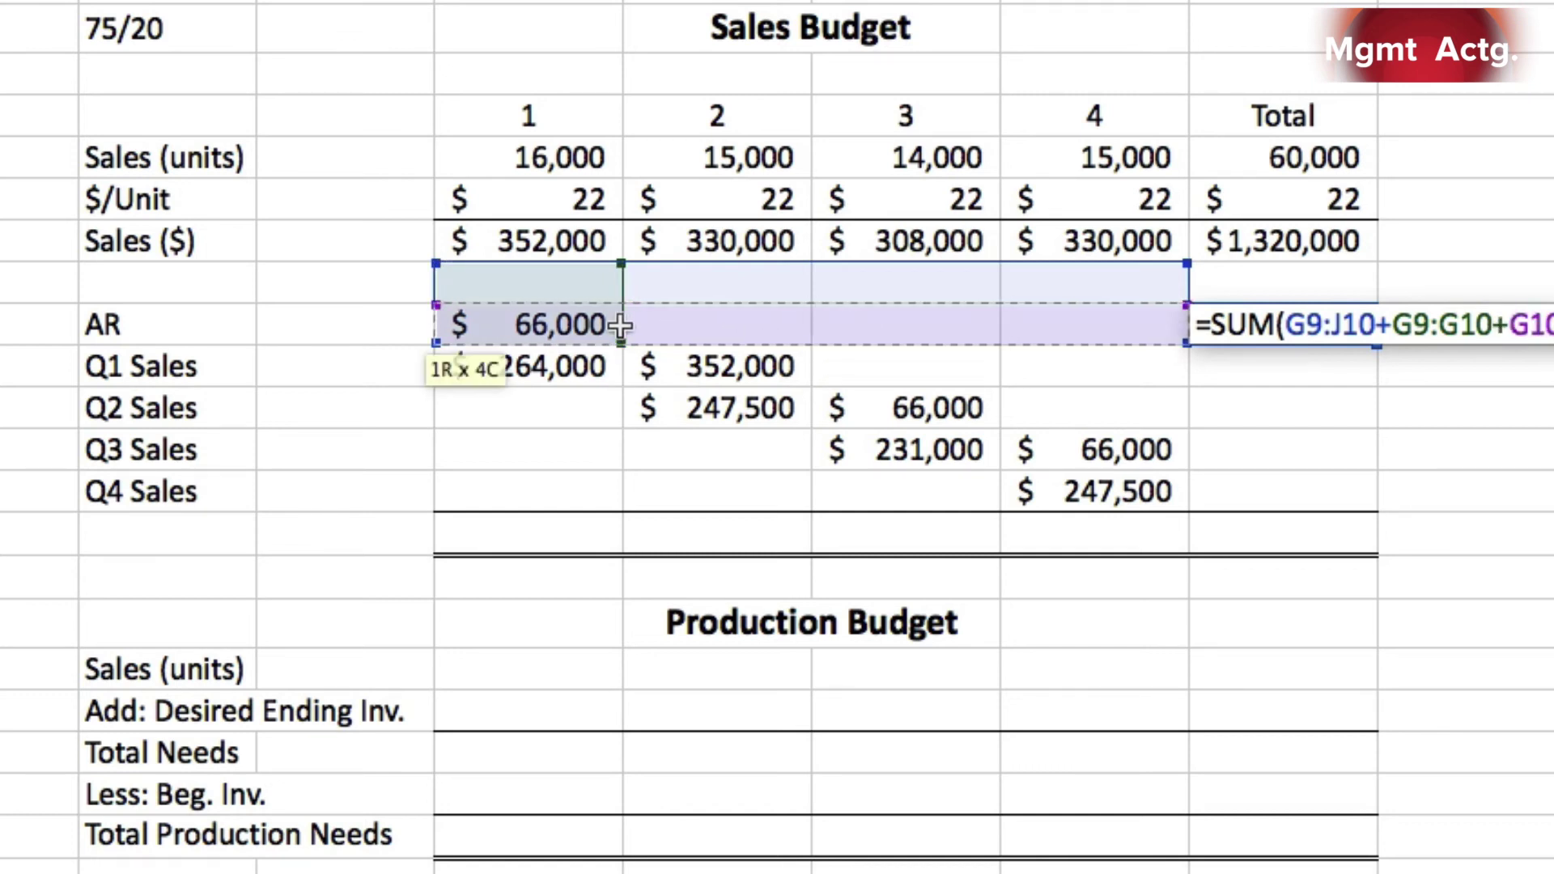
key(Escape)
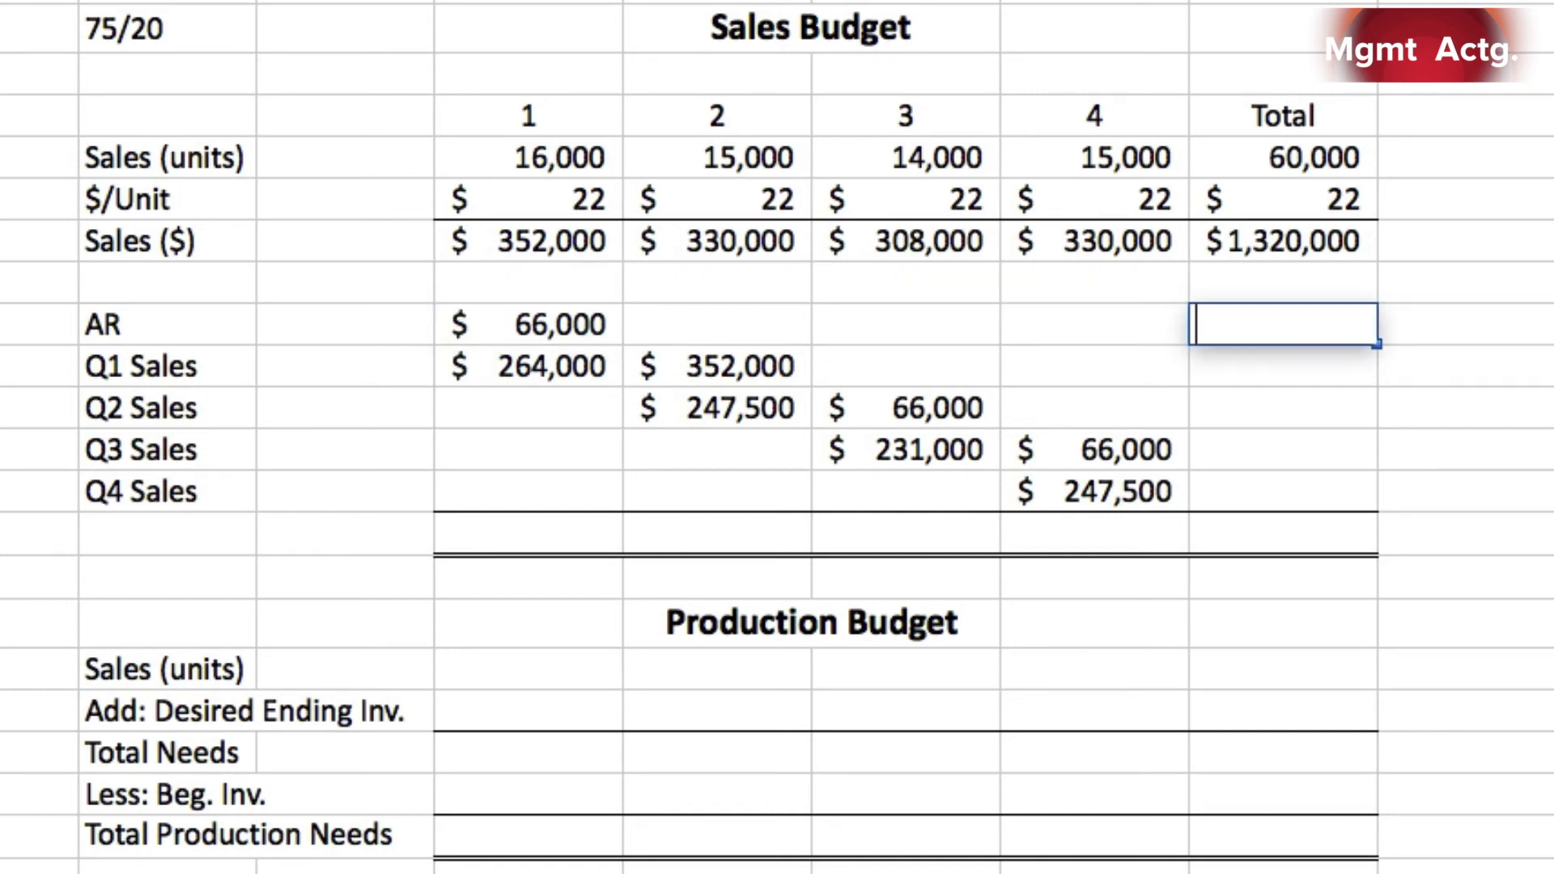
key(super+shift+t)
click(1036, 328)
drag(1036, 328, 604, 308)
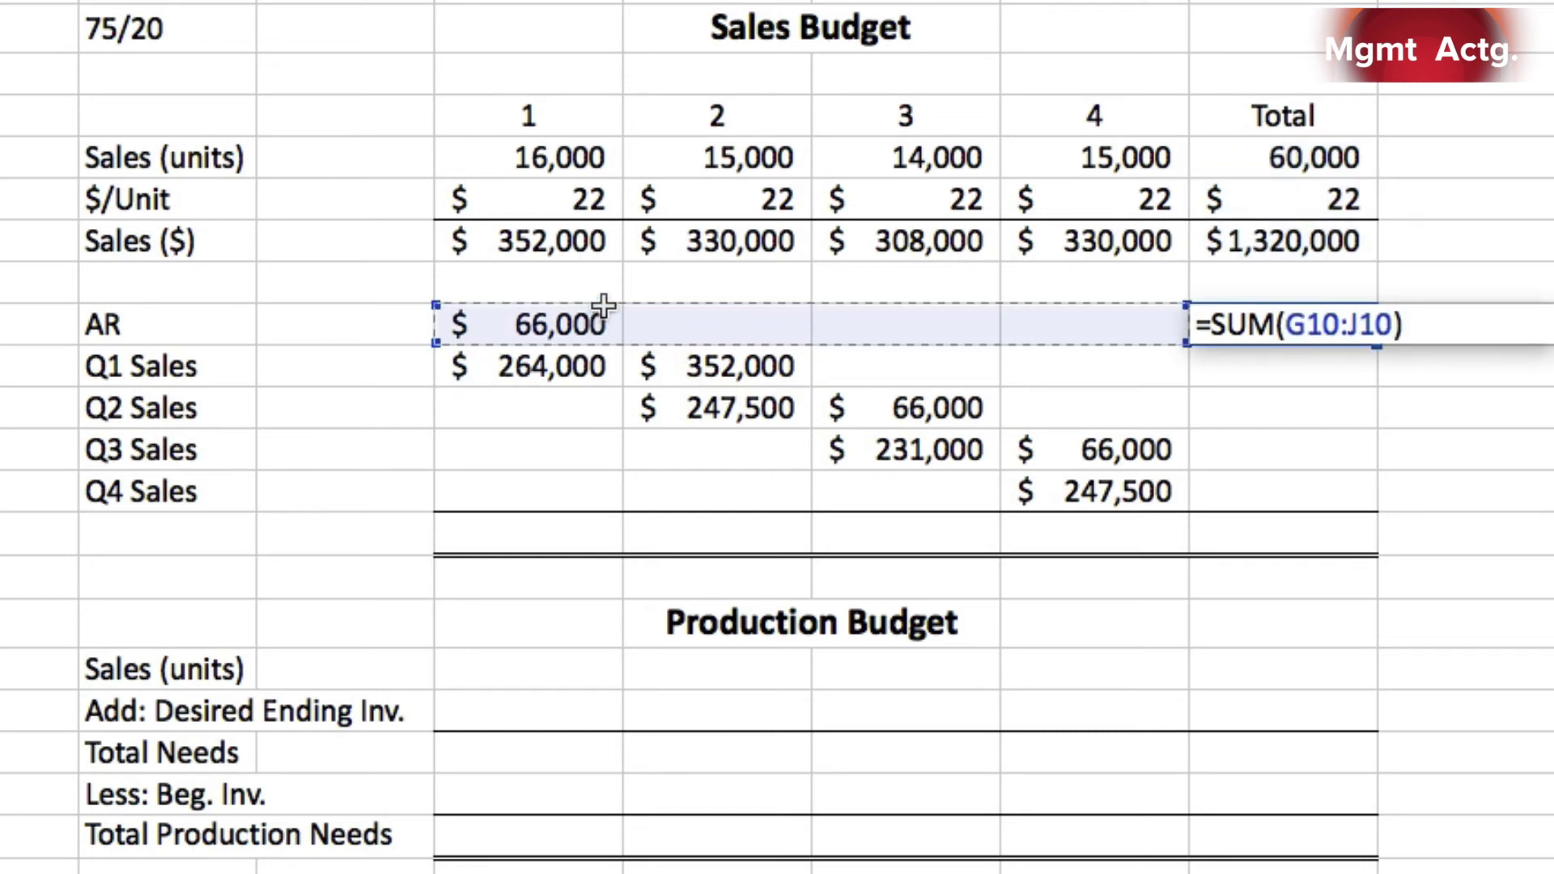
key(Return)
click(1335, 325)
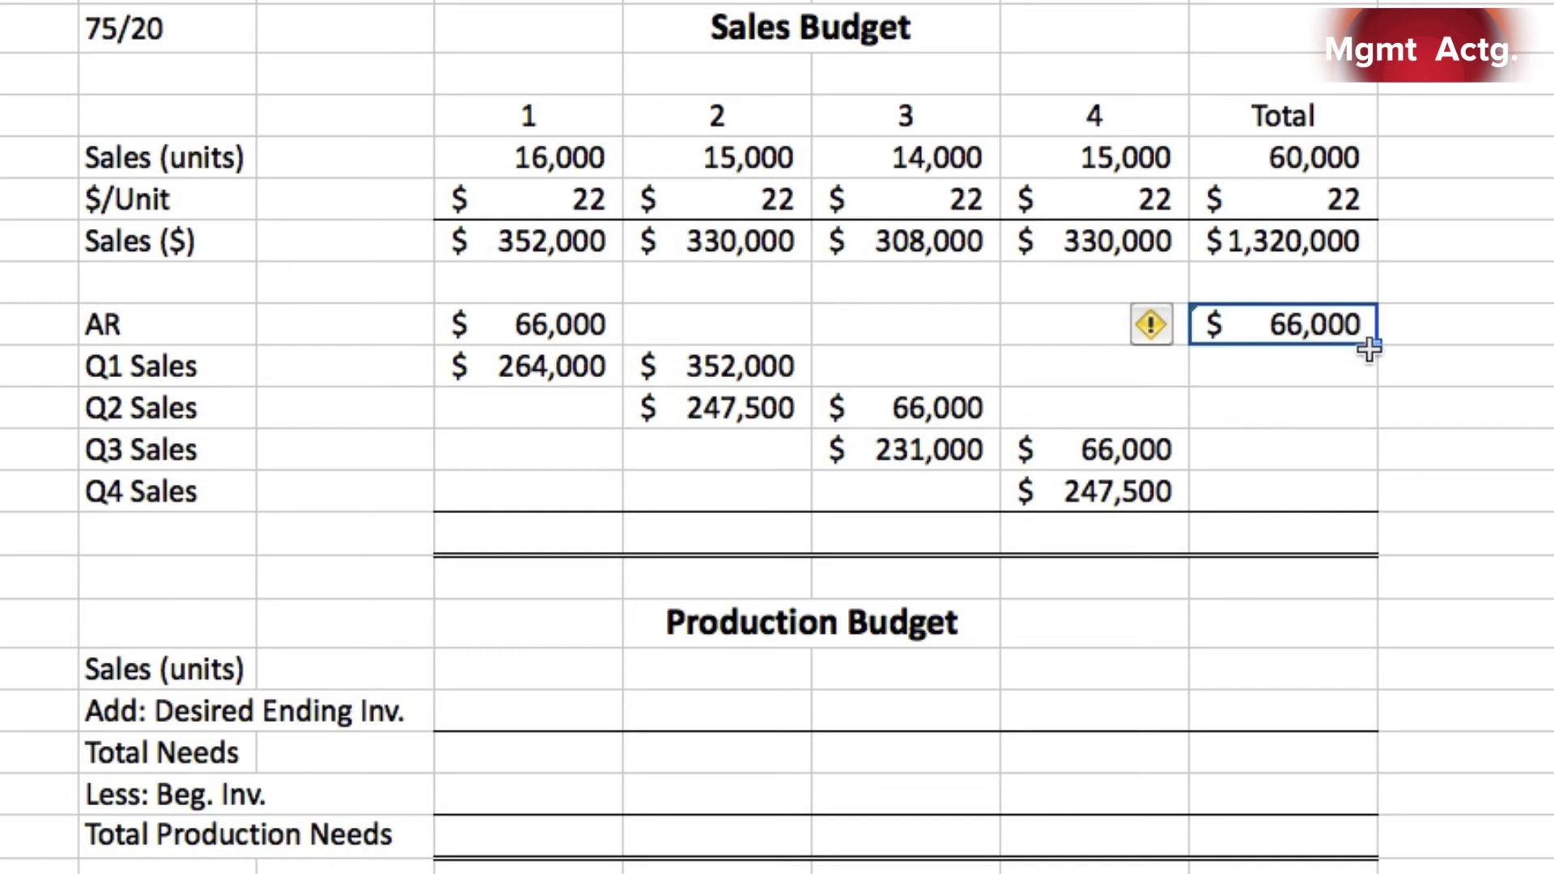
drag(1376, 346, 1372, 505)
- Sum quarter-1 collections to $330,000 and fill the totals row across to $1,540,000
click(559, 528)
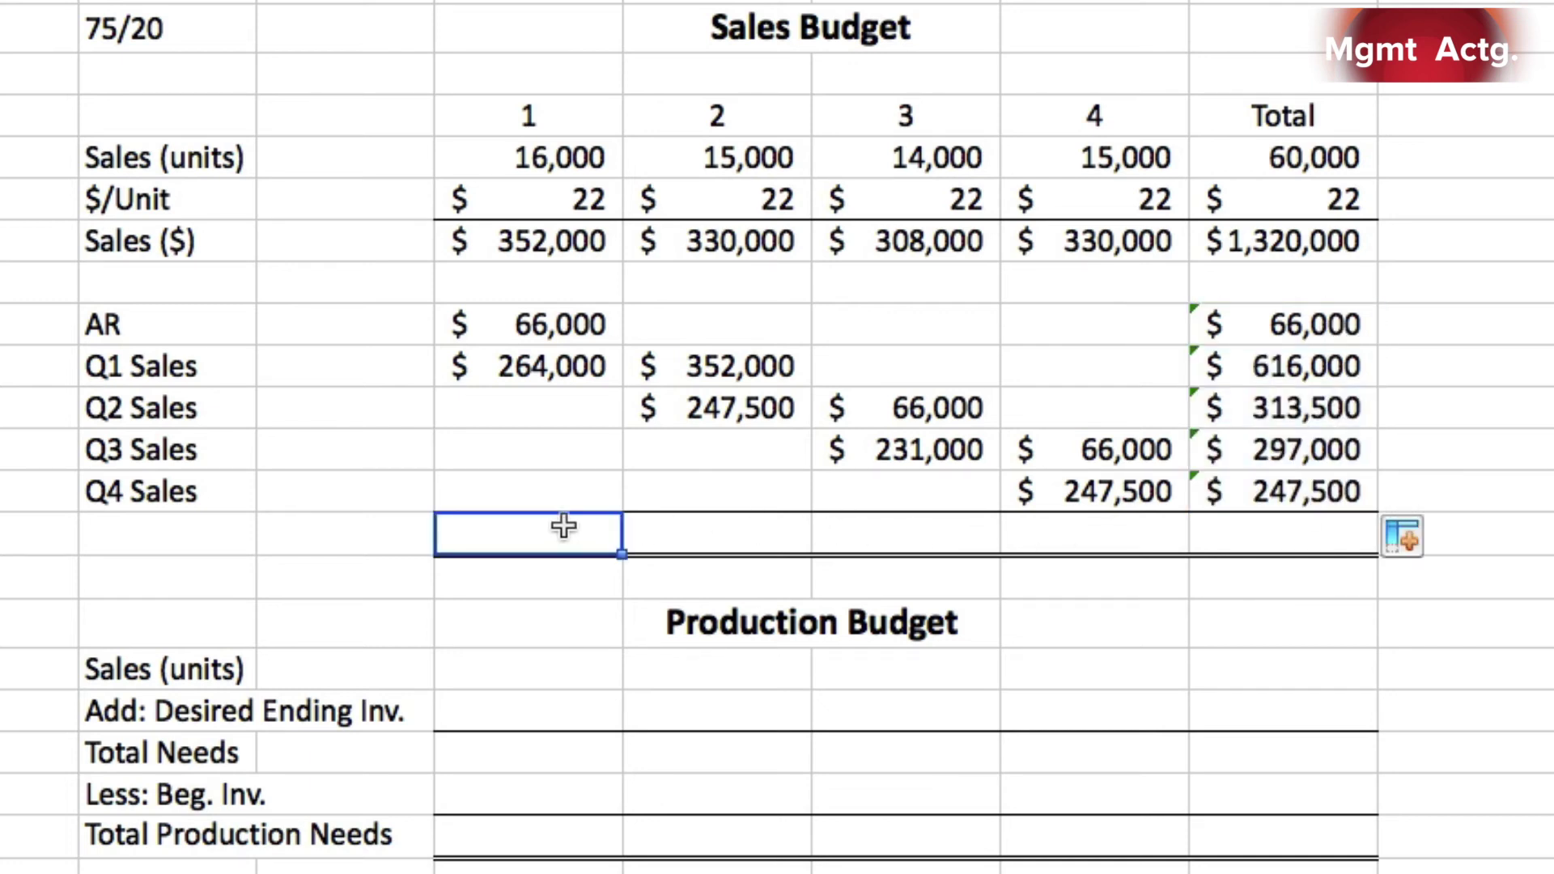
key(super+shift+t)
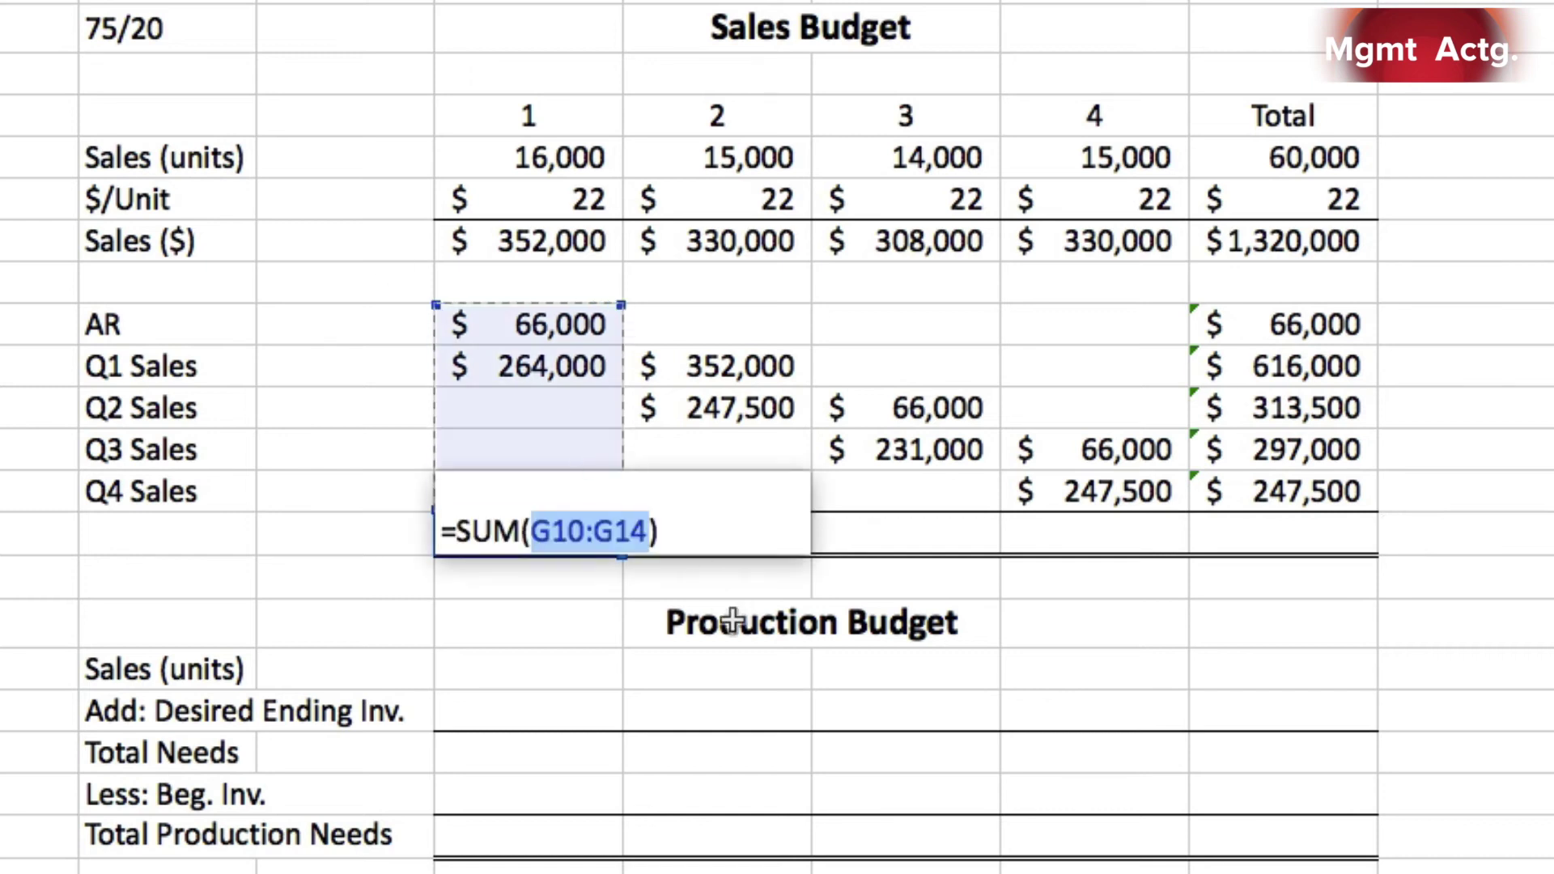
key(Return)
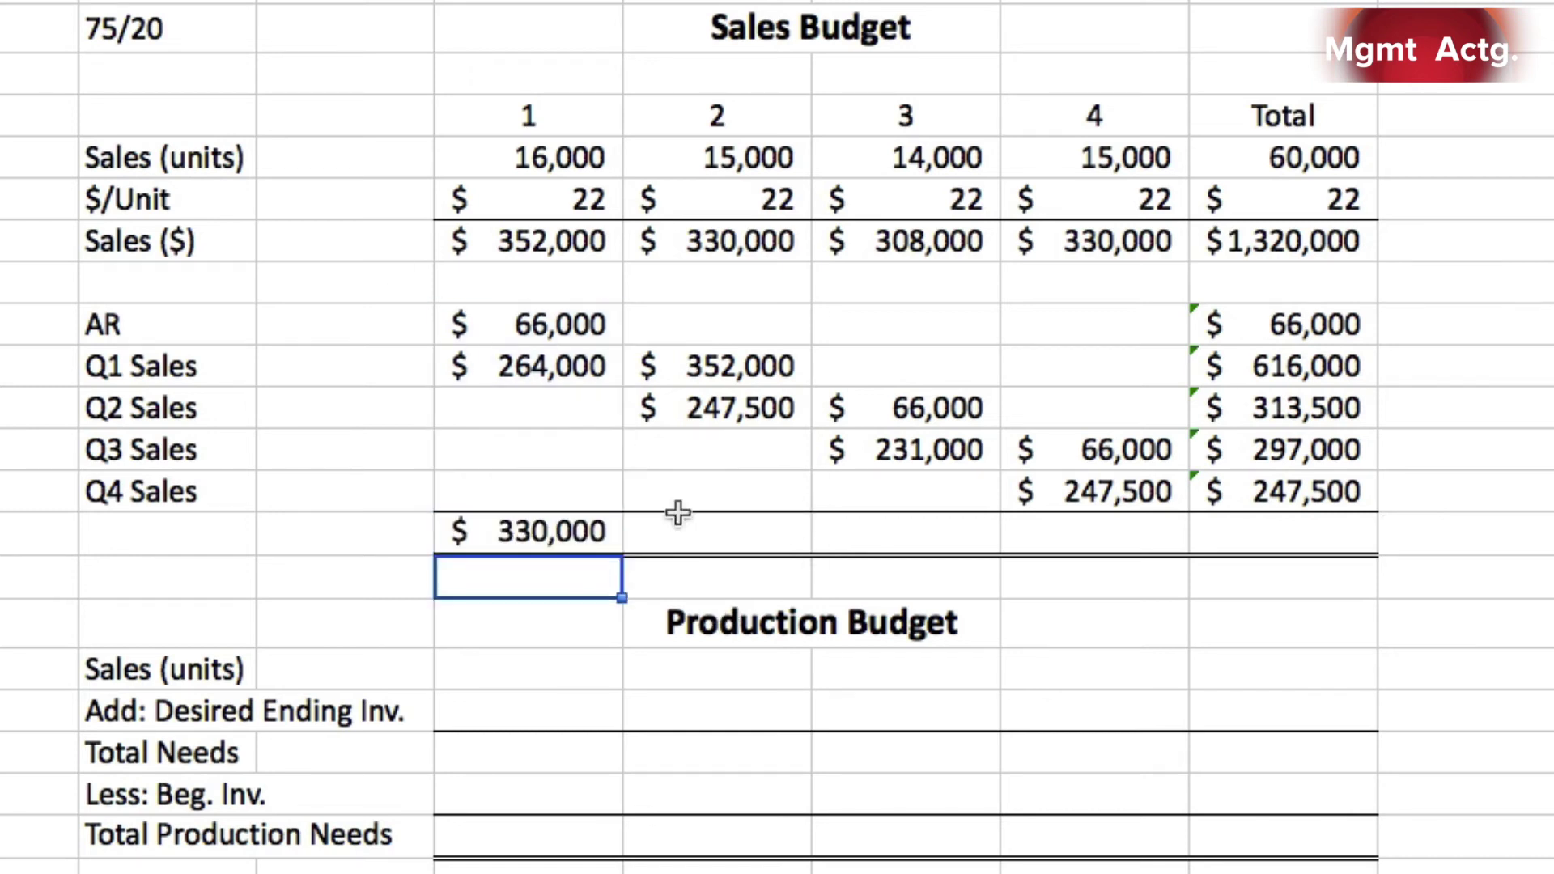
click(617, 536)
drag(622, 554, 1305, 557)
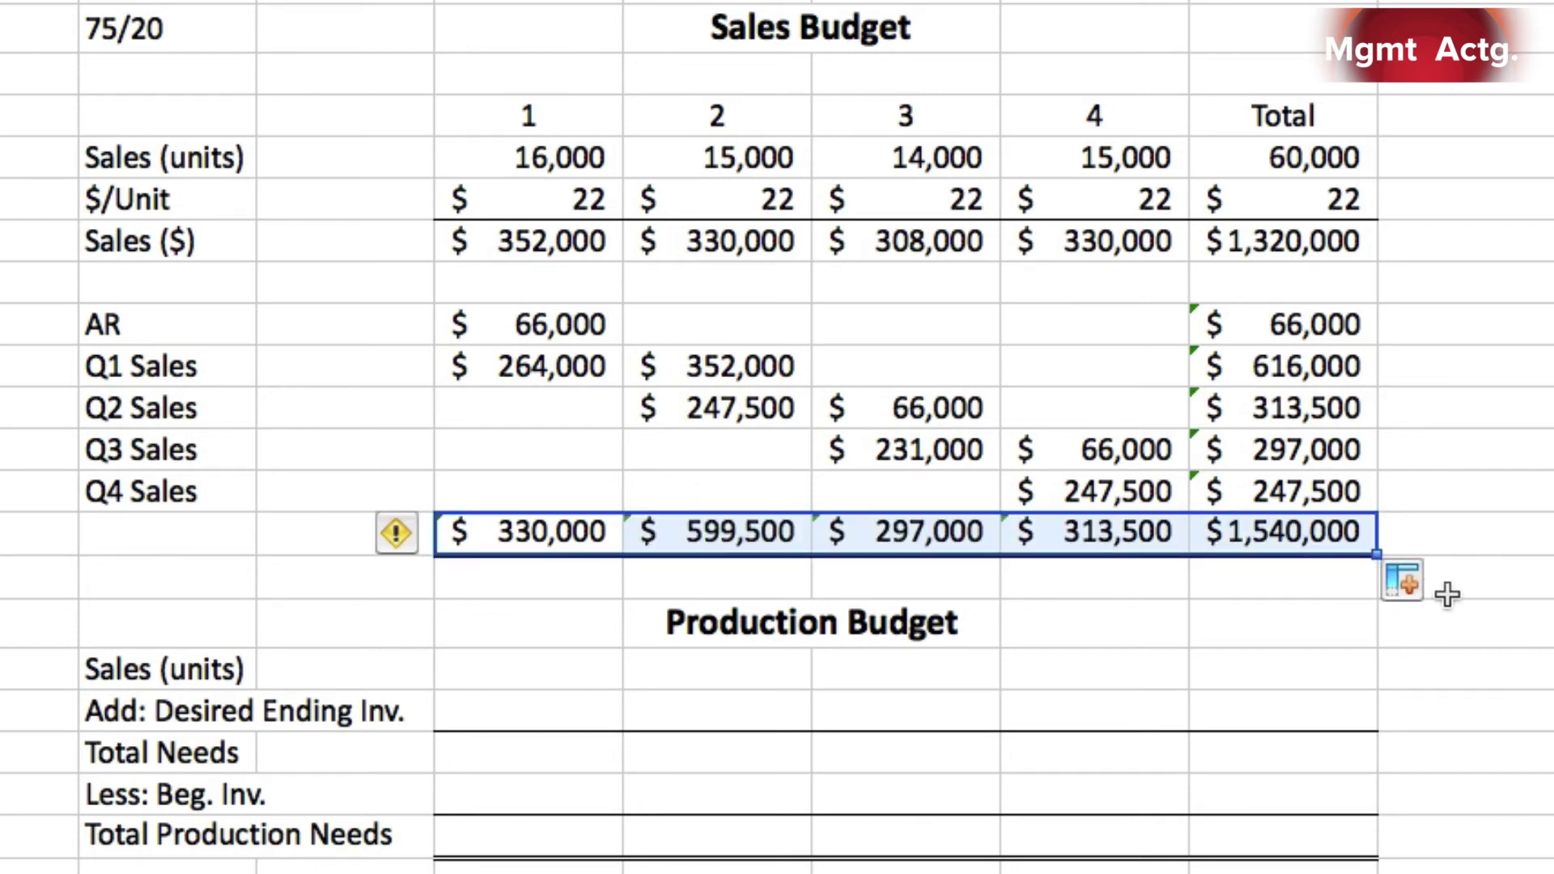
click(1442, 615)
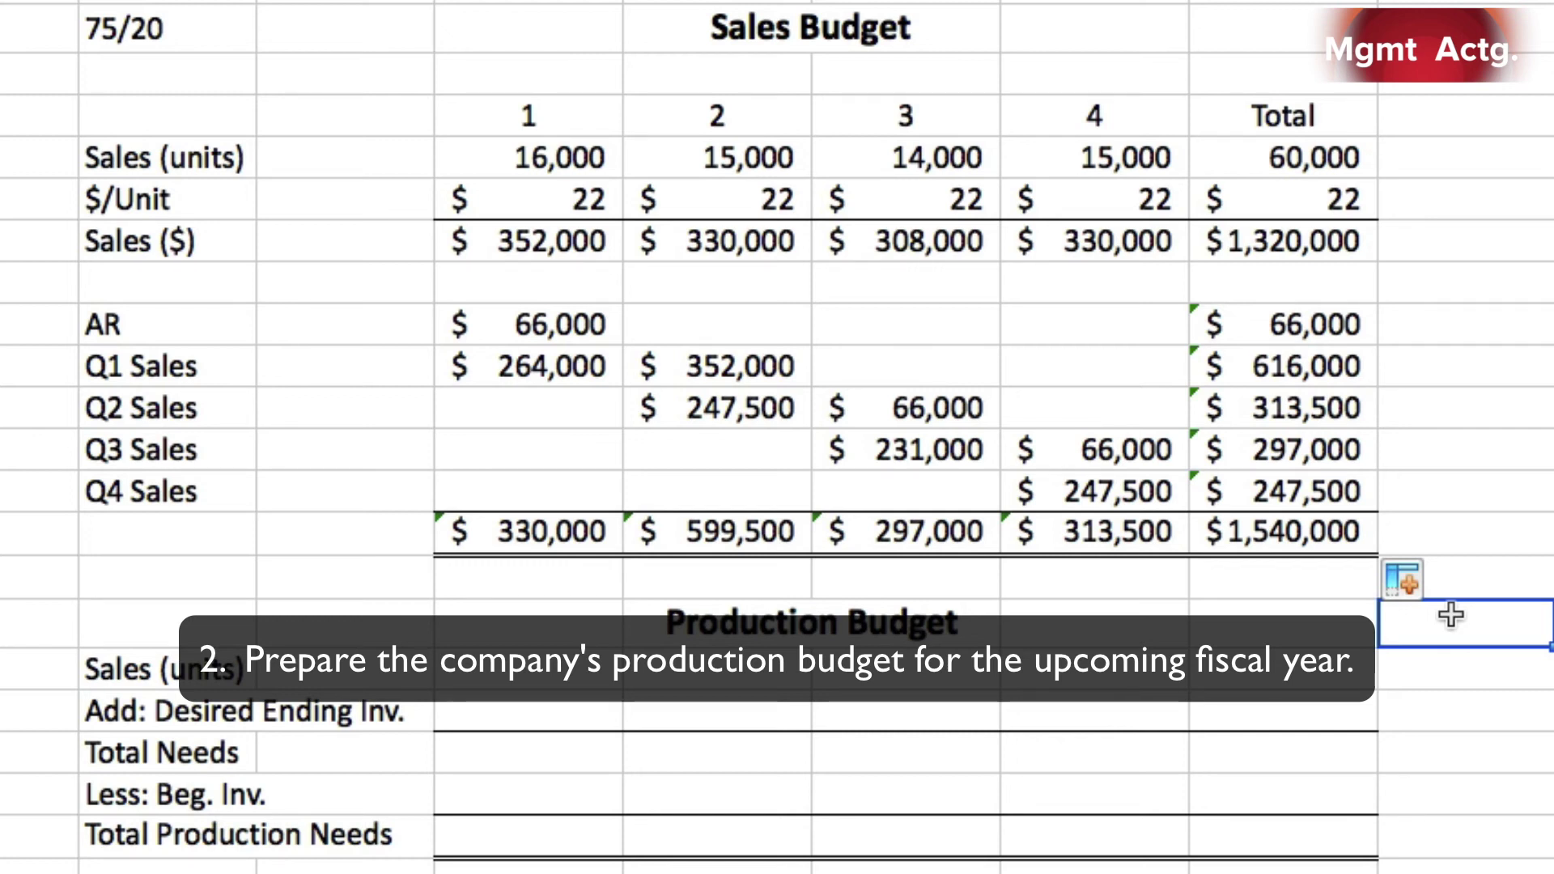
click(589, 664)
- Link Production Budget Sales (units) to G6 and fill across: 16,000, 15,000, 14,000, 15,000, 60,000
text(=)
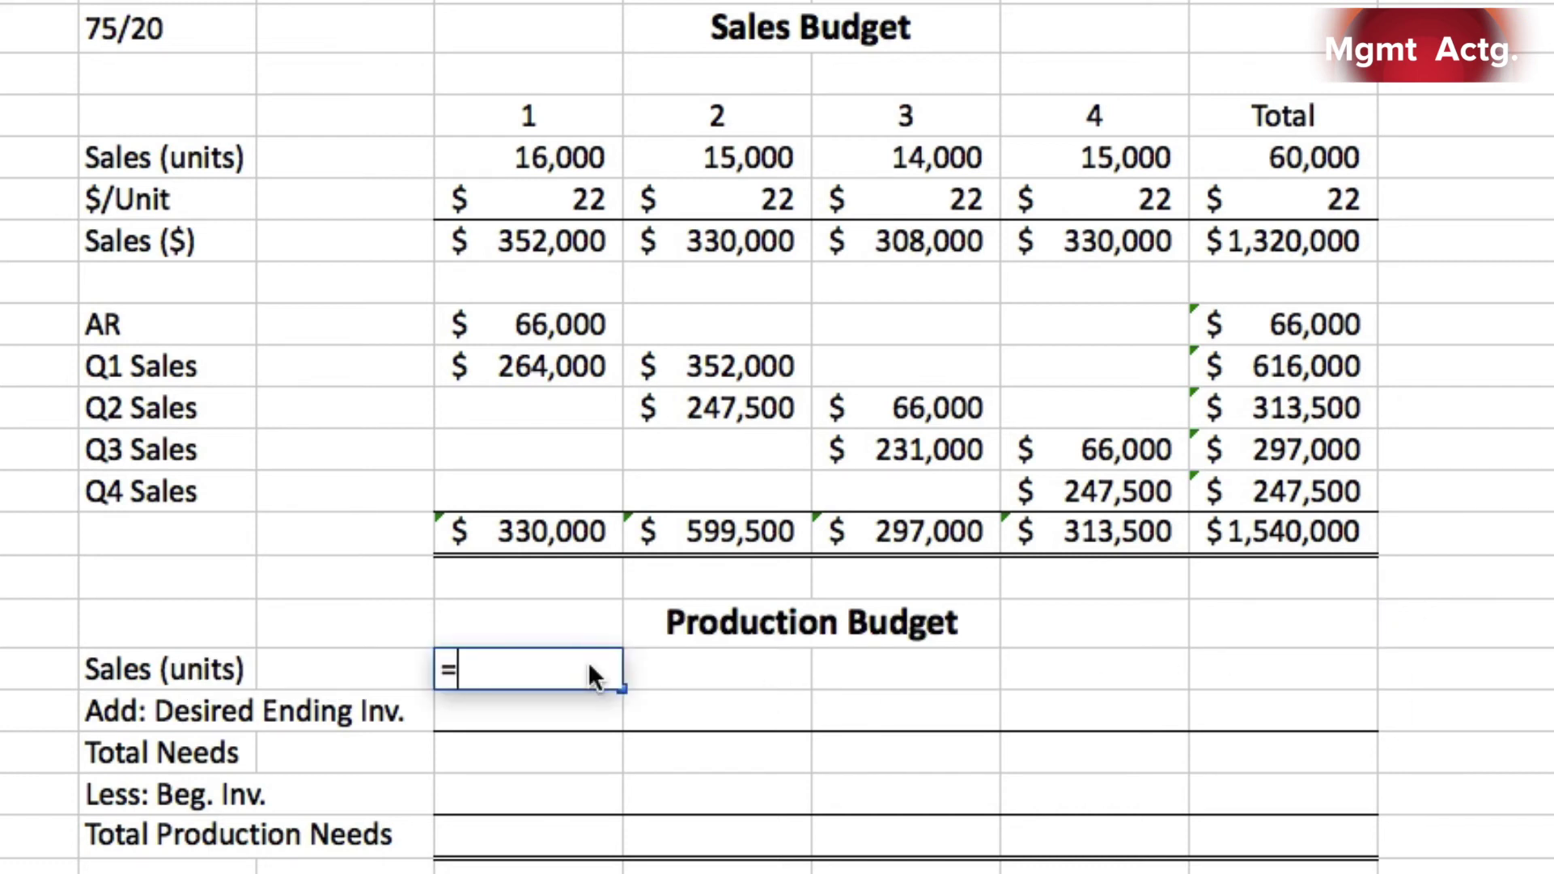
click(584, 162)
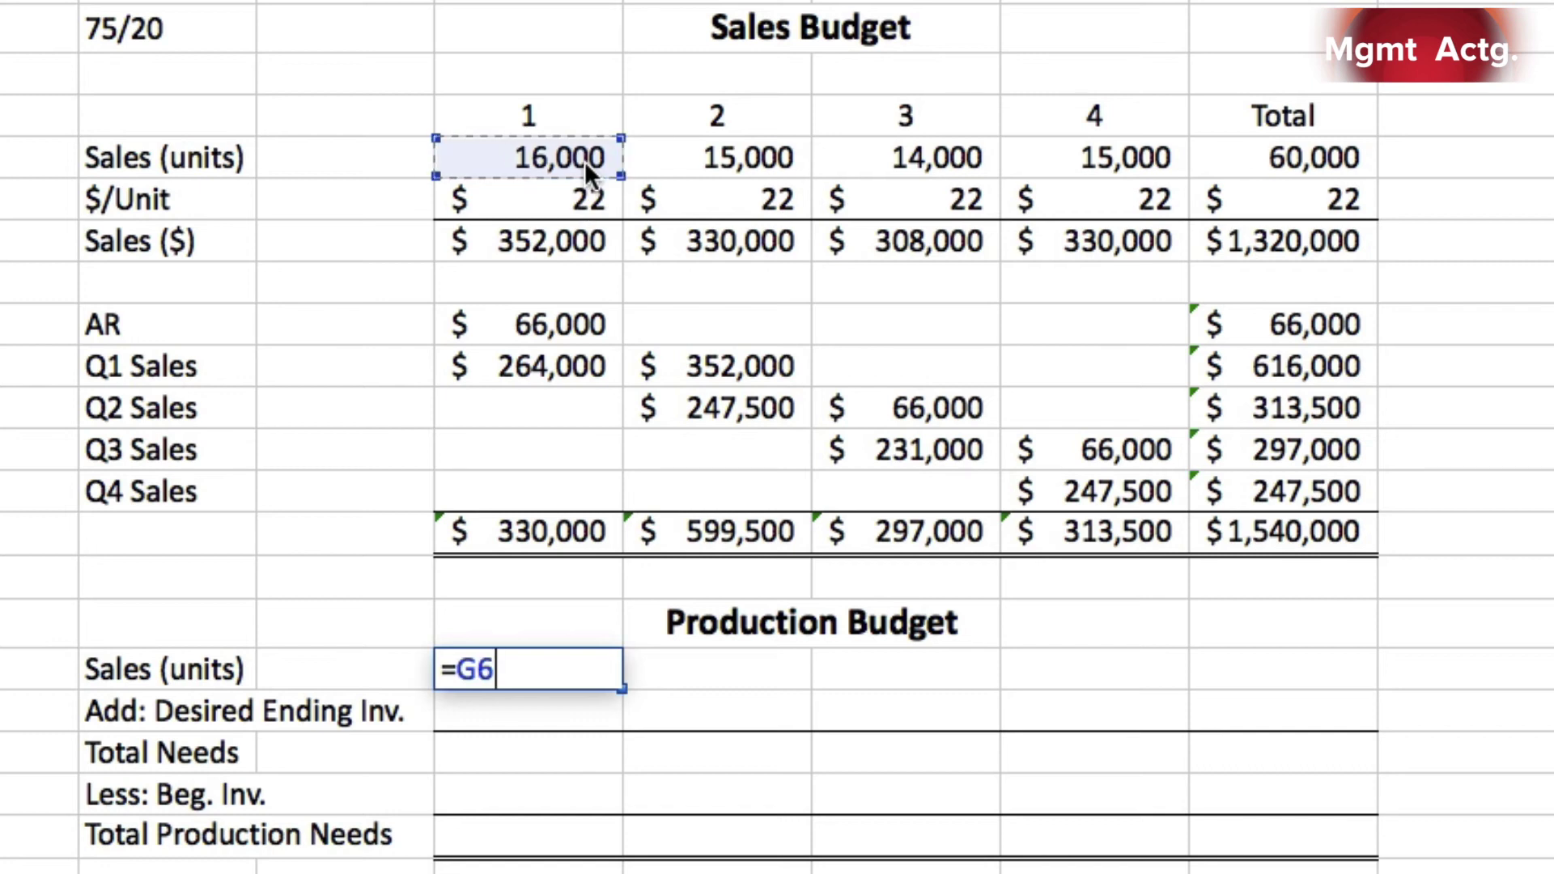
key(Return)
click(558, 655)
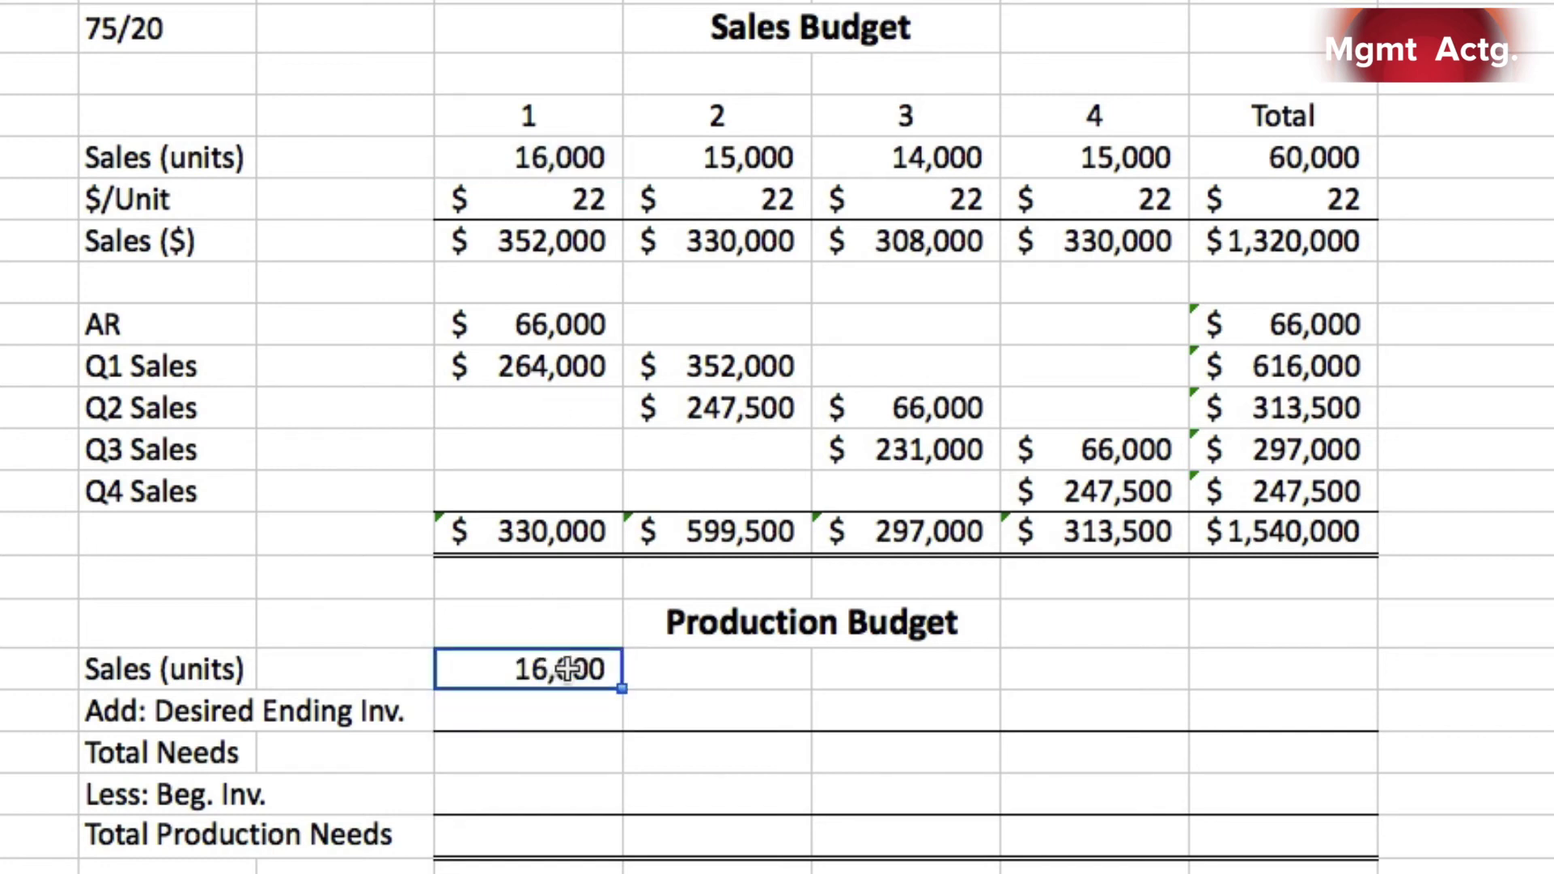
drag(620, 690, 1287, 686)
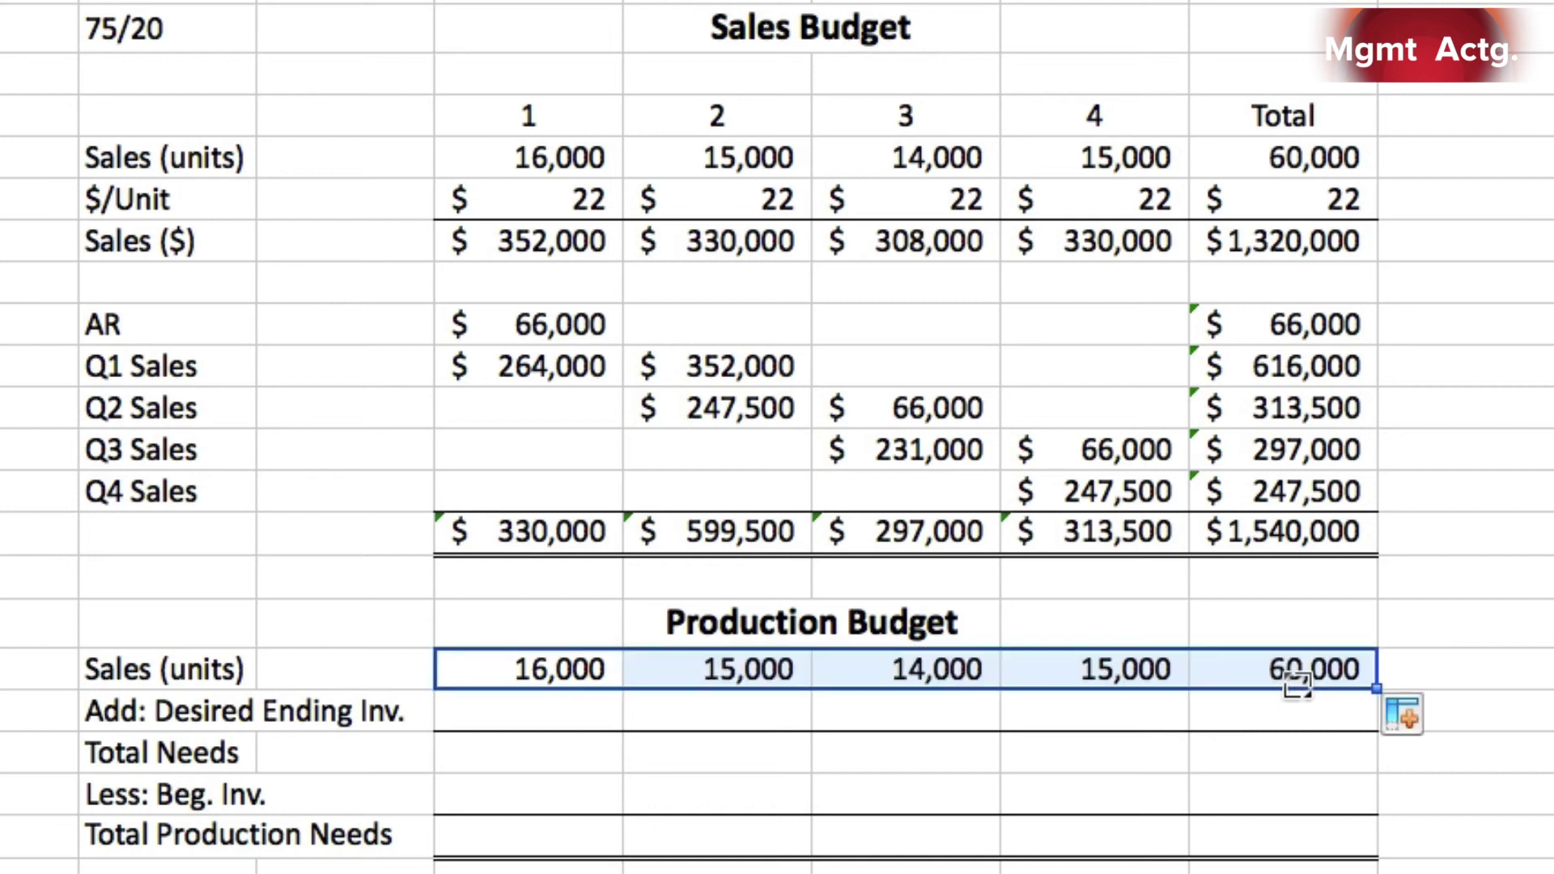
click(586, 710)
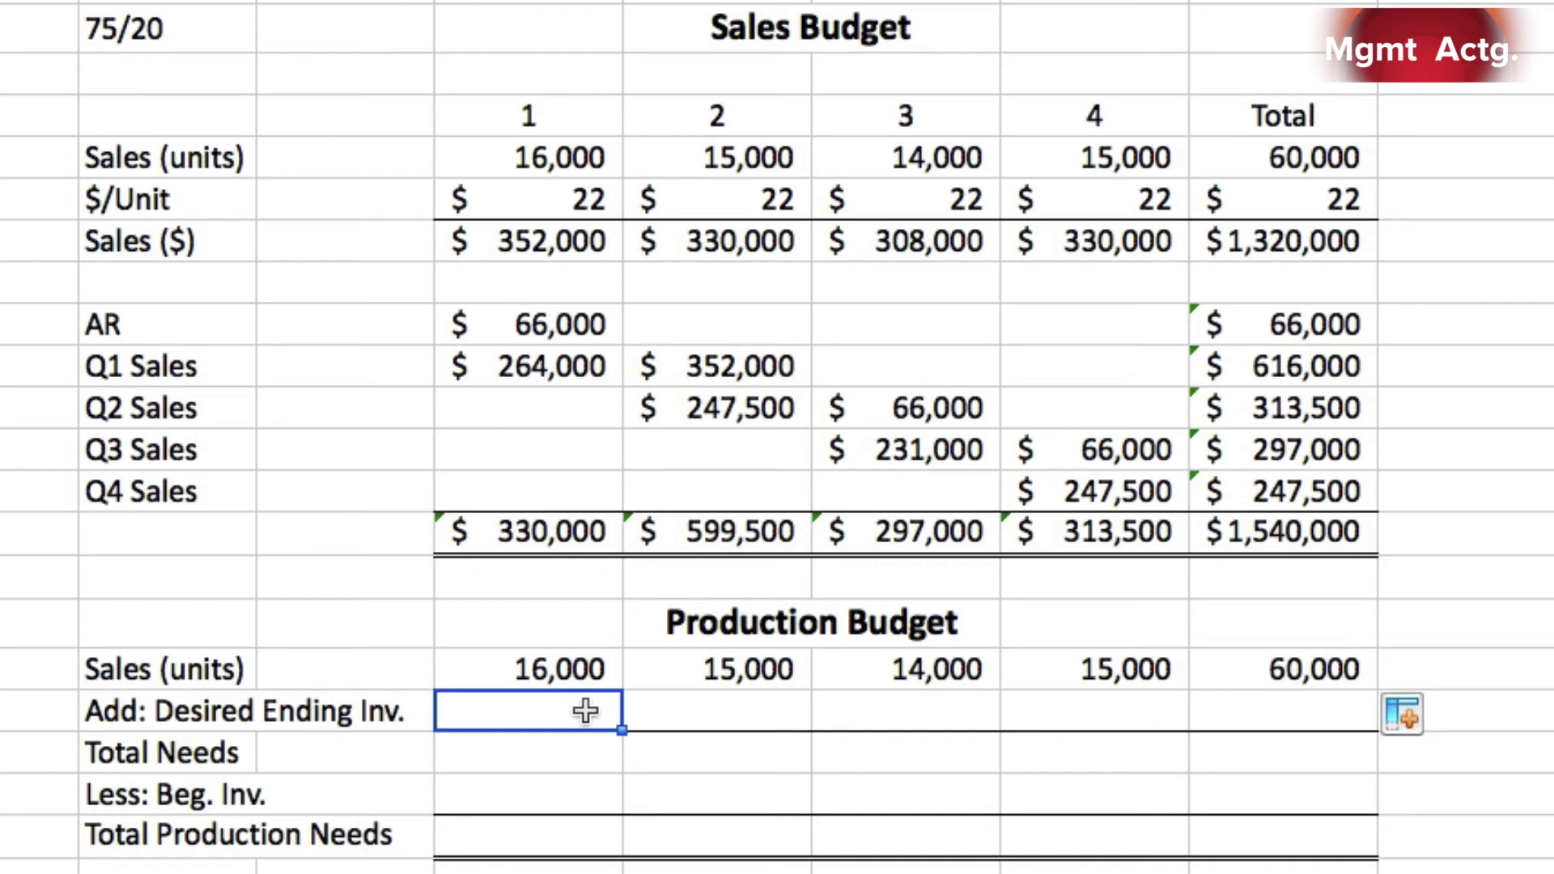
- Set desired ending inventory to 20% of next quarter's units: 3,000, 2,800, 3,000 for quarters 1–3
text(=.2)
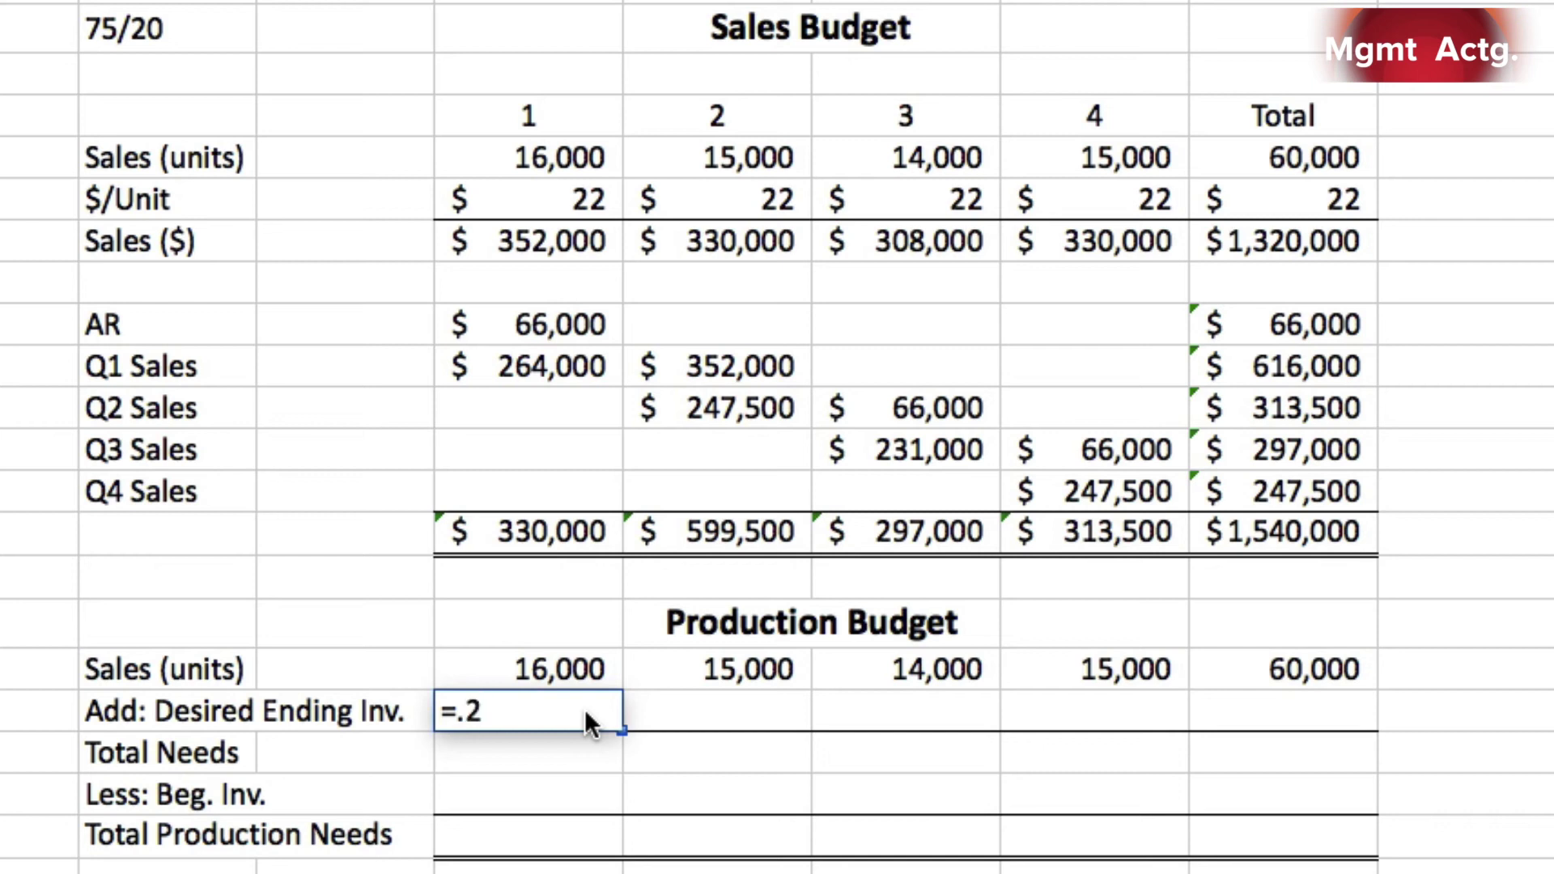
text(*)
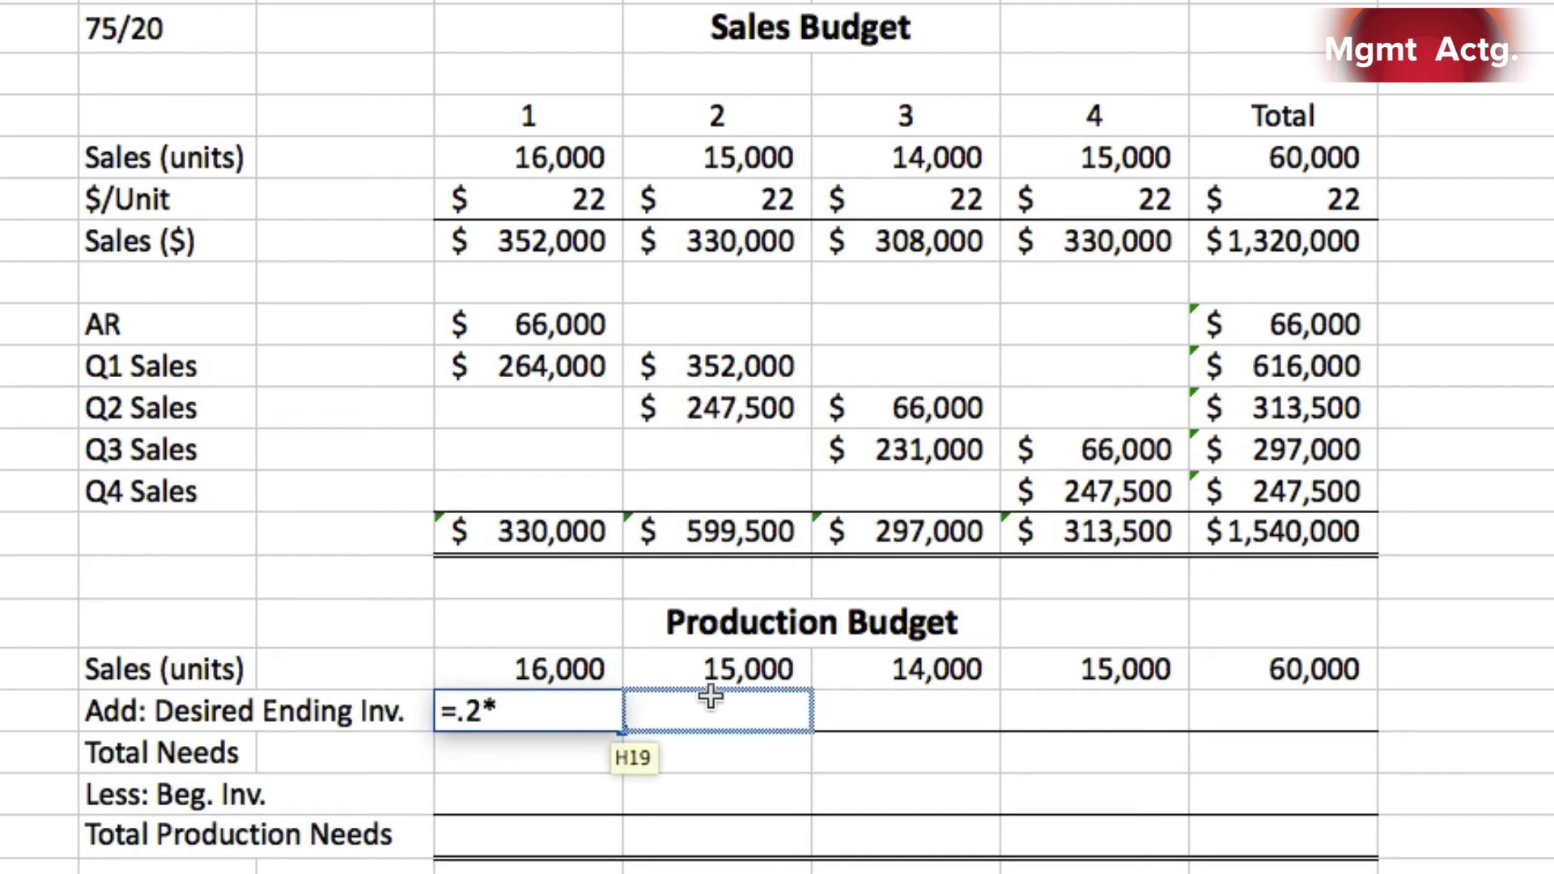
click(726, 678)
key(Return)
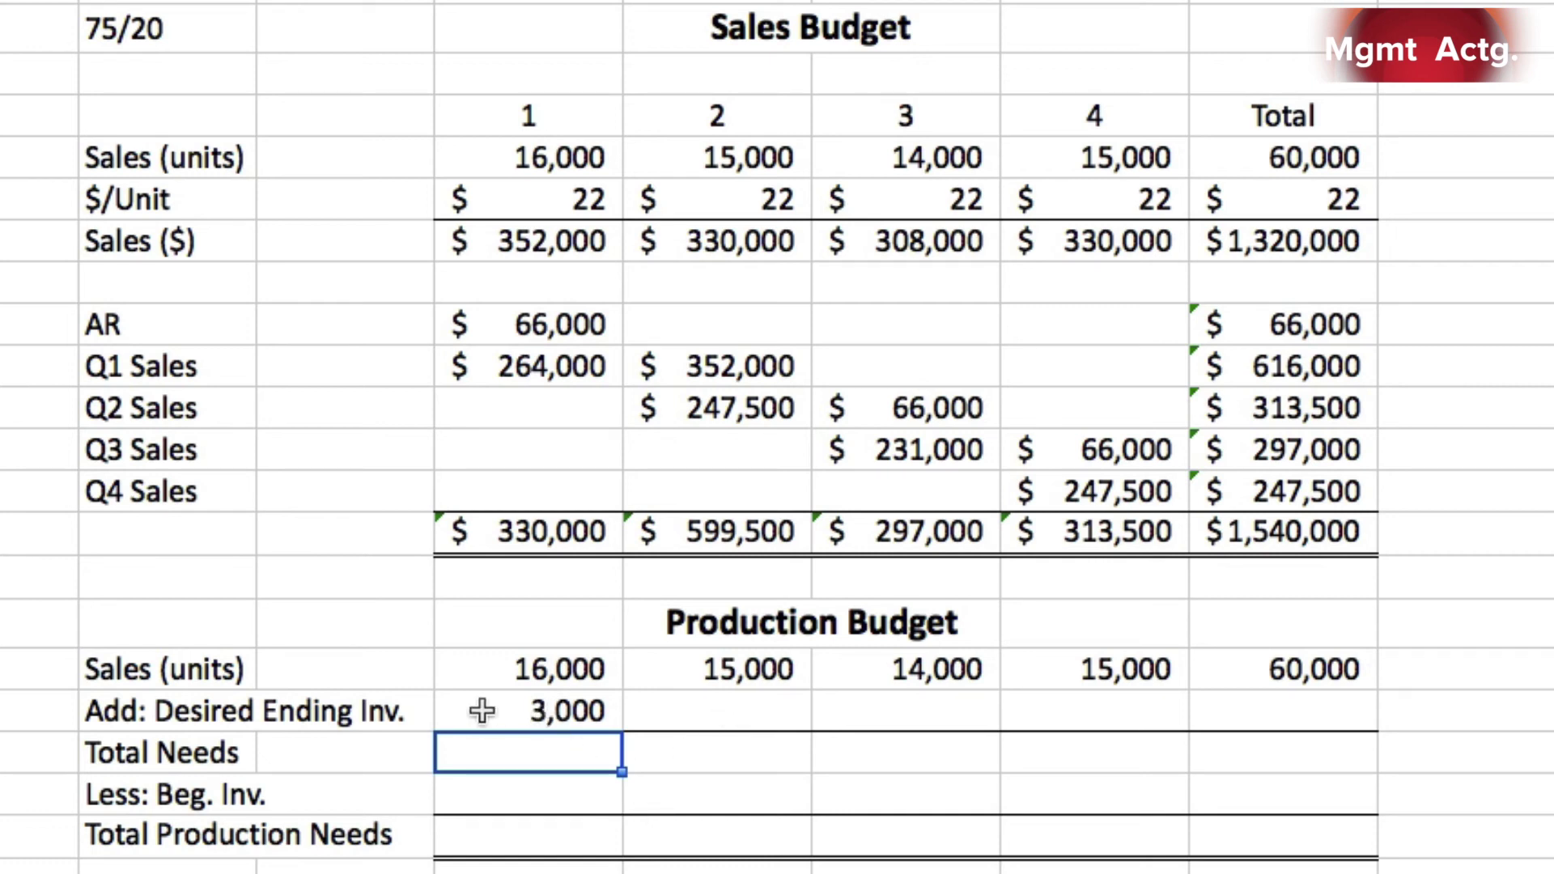
click(548, 709)
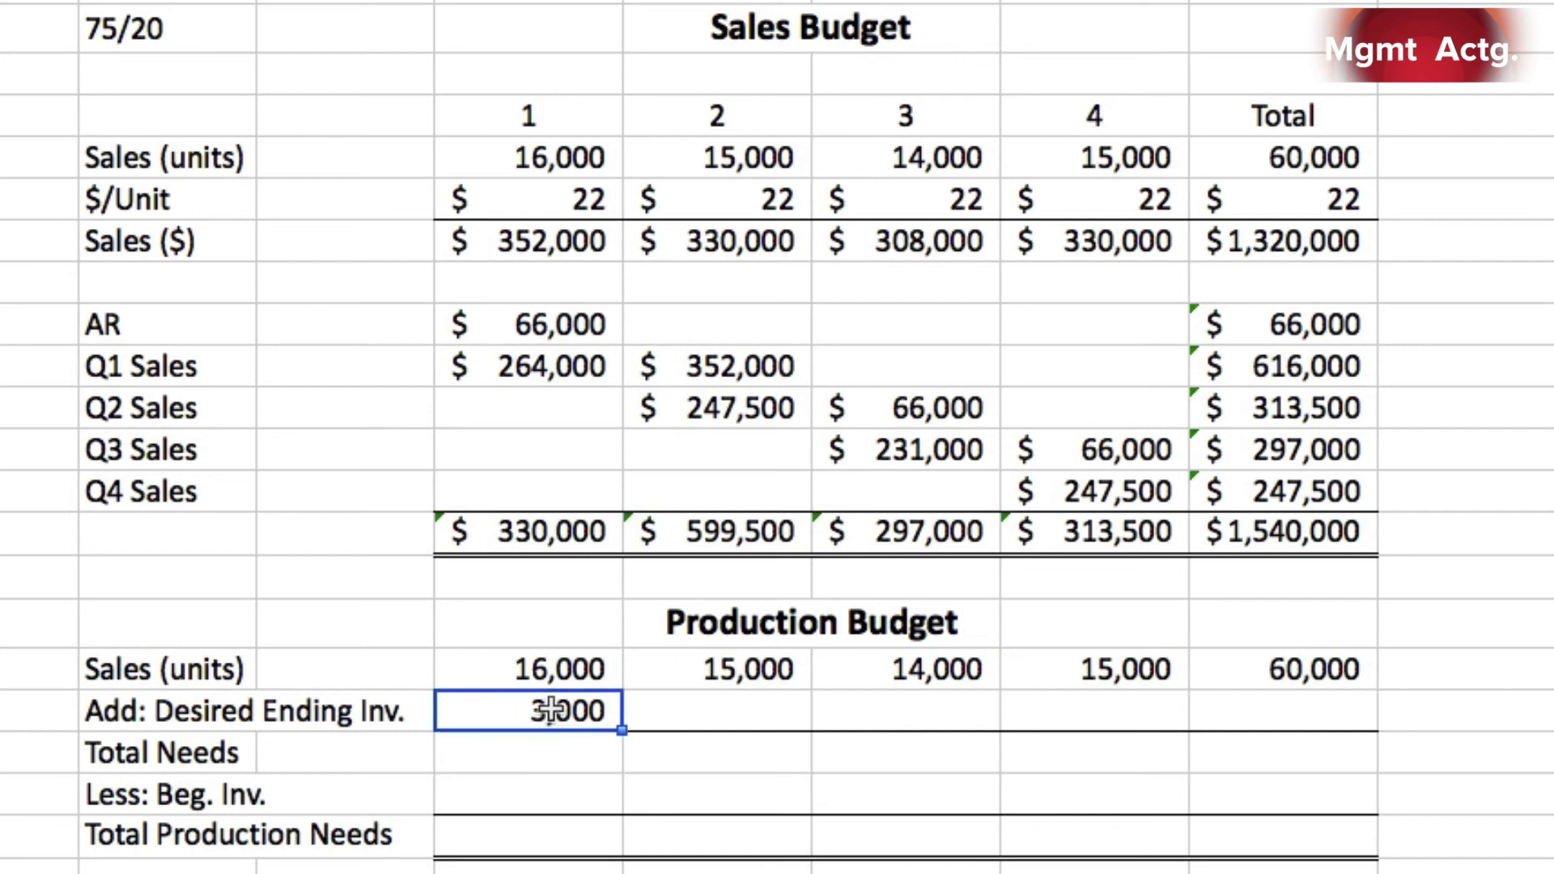
drag(621, 730, 945, 729)
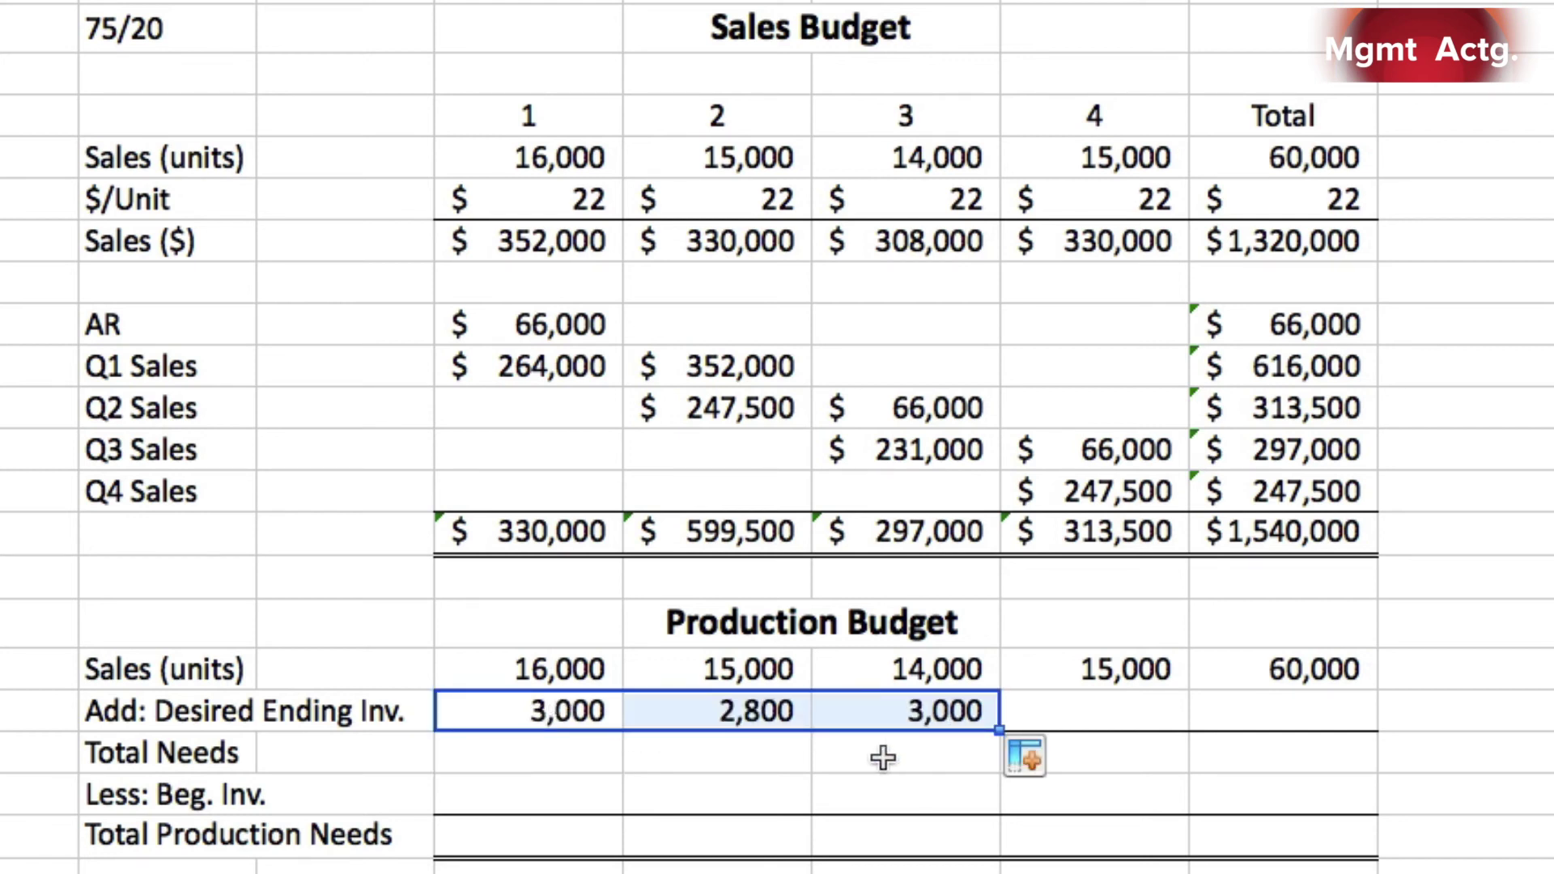
click(770, 714)
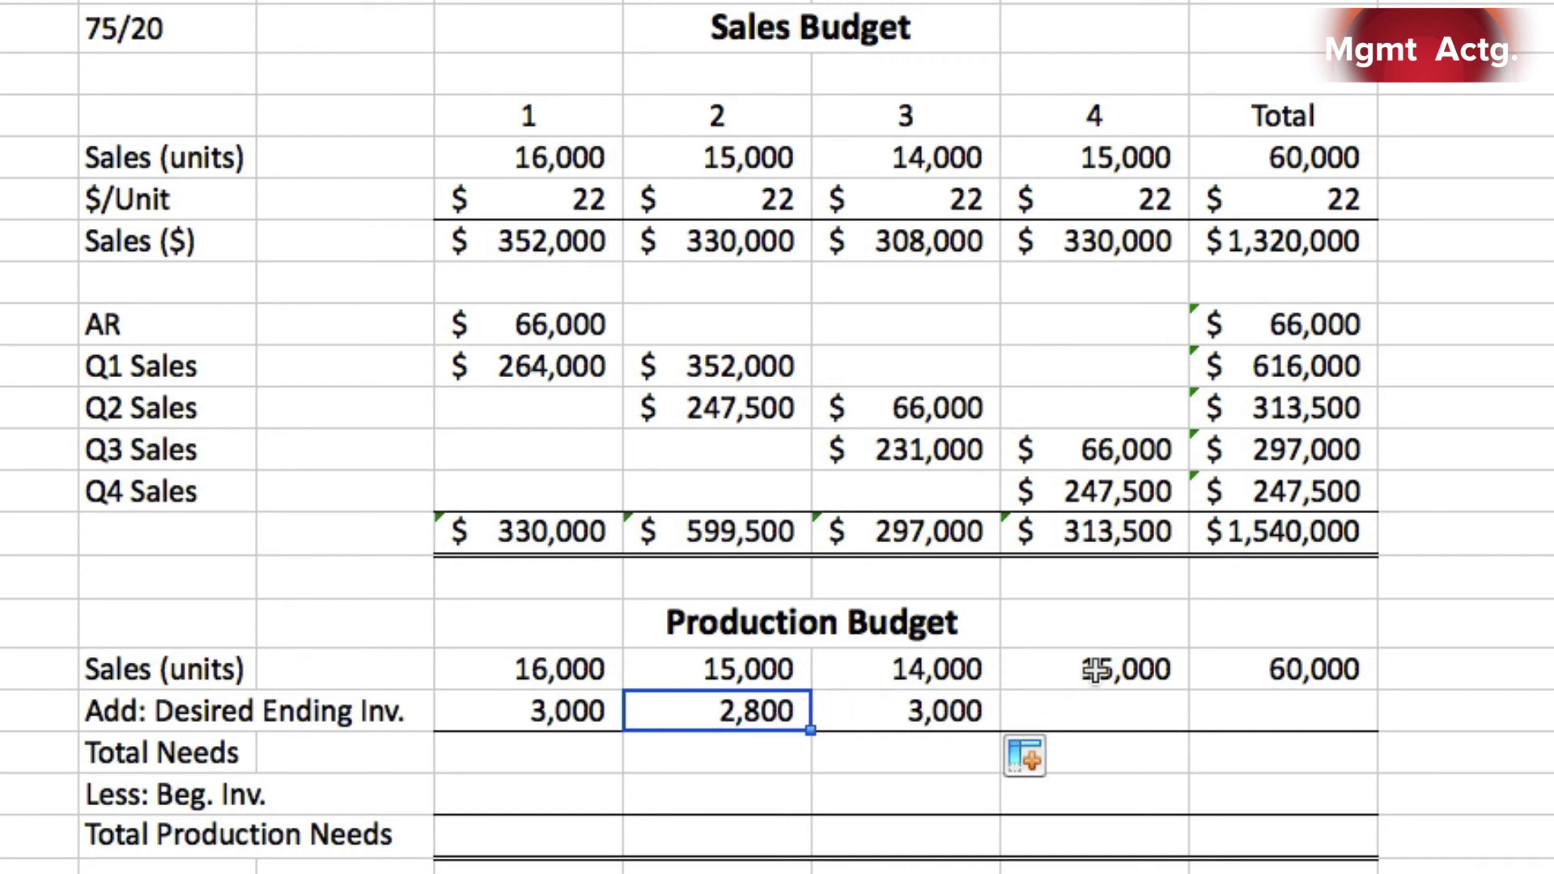
- Enter 3,400 as both the quarter-4 and total desired ending inventory
click(1092, 705)
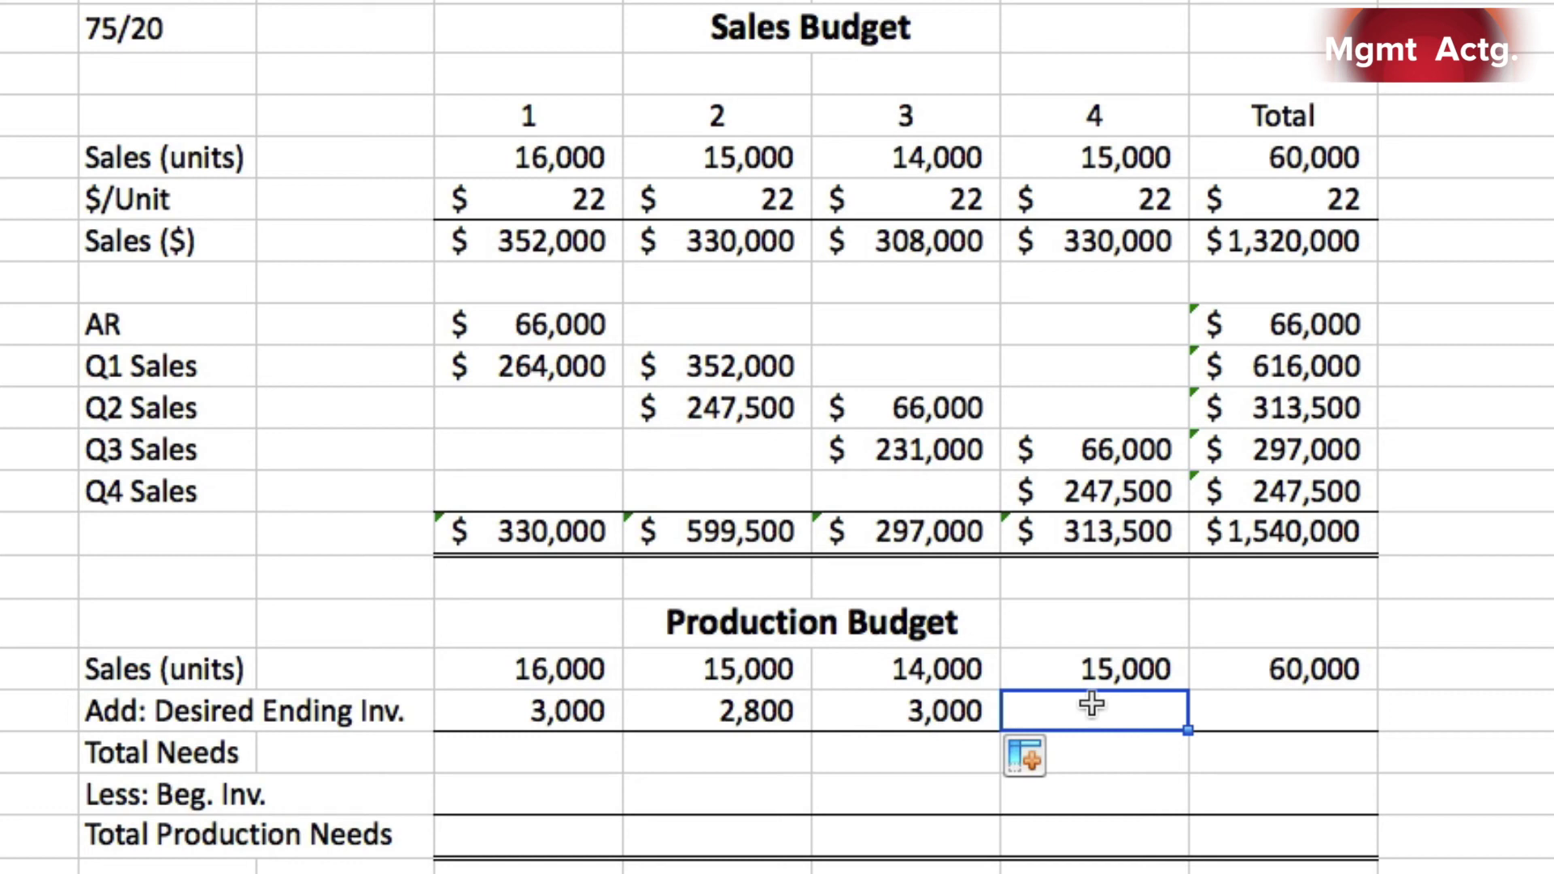
text(3400)
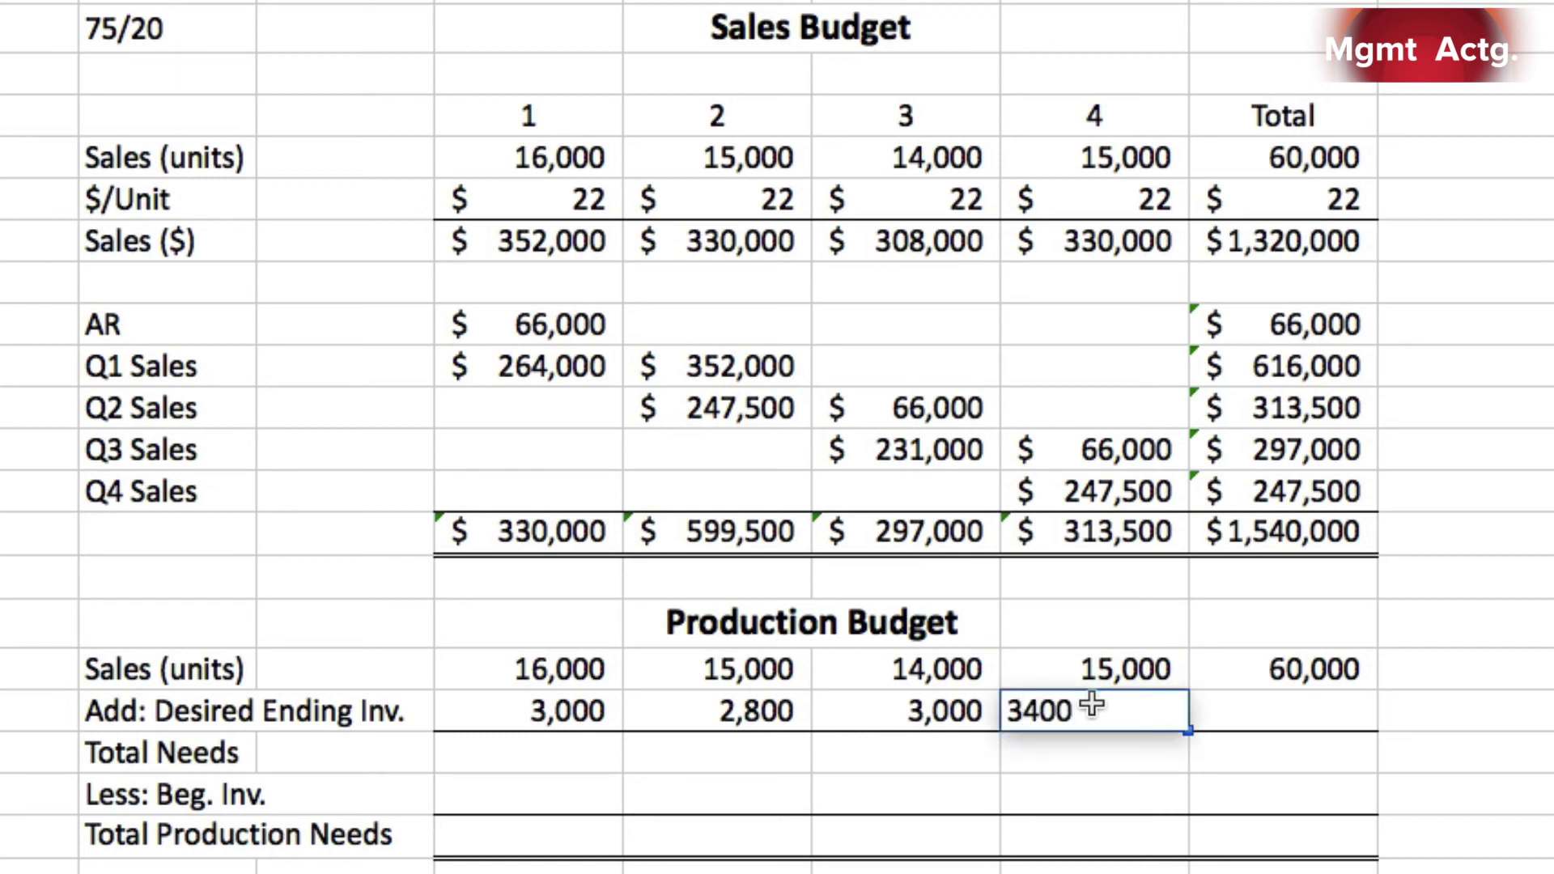
key(Return)
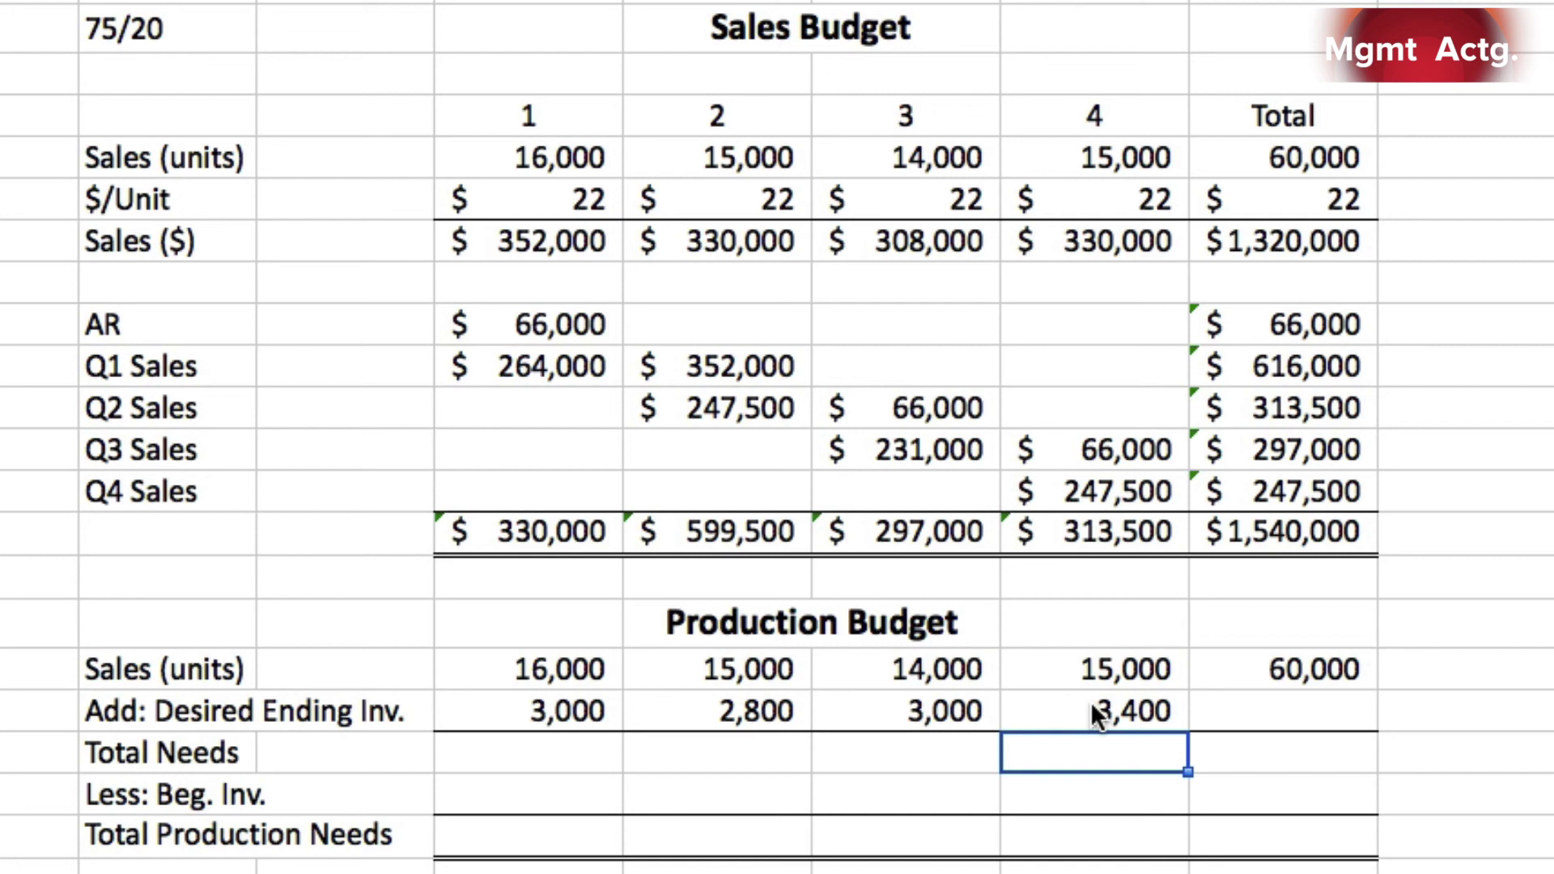
click(1257, 706)
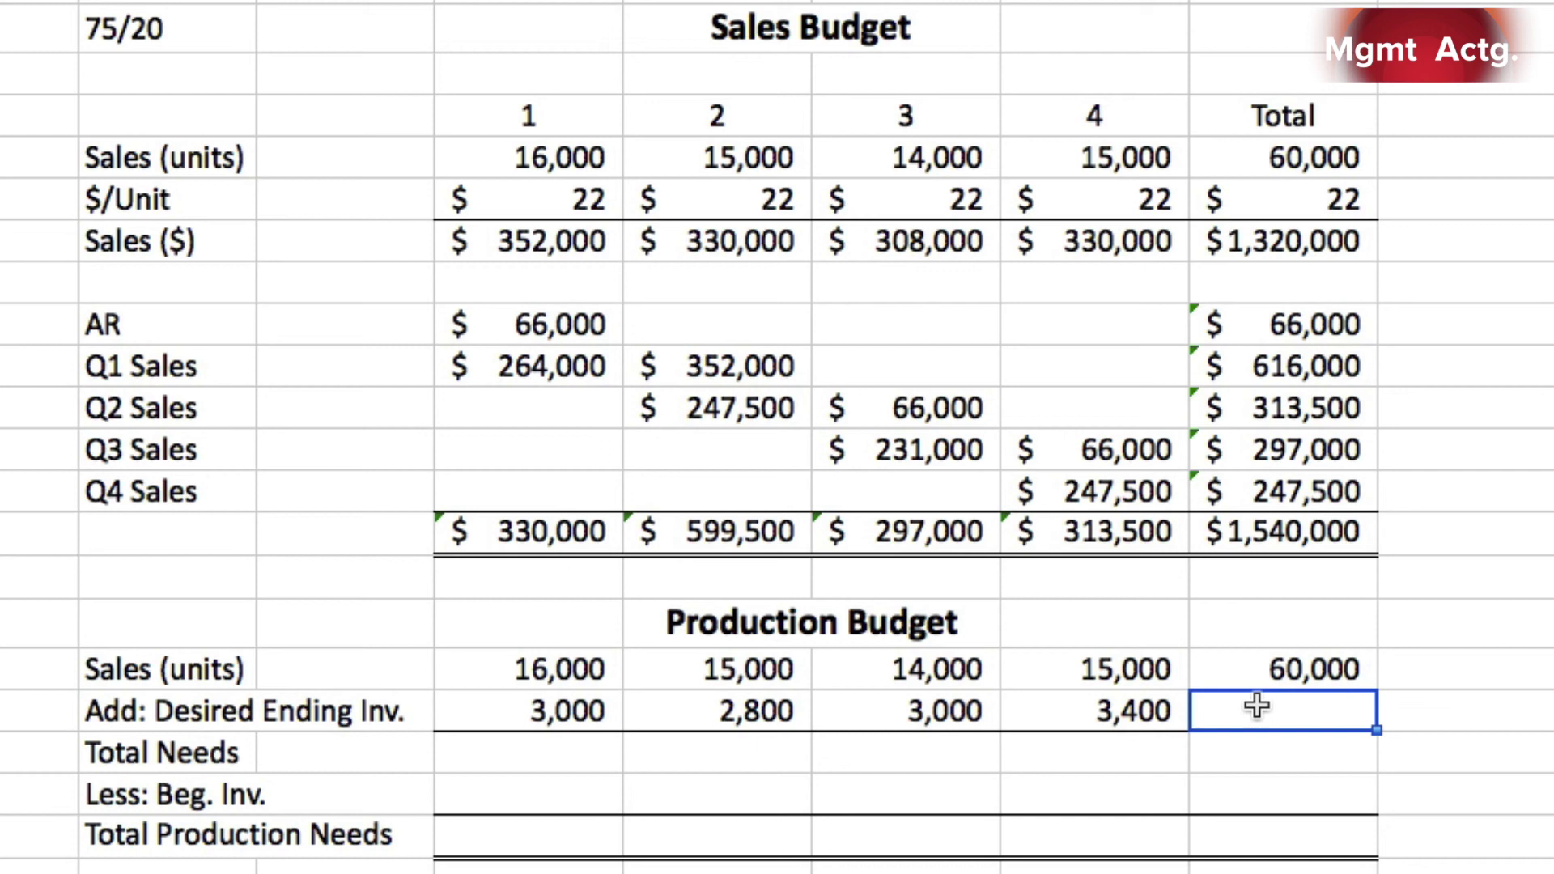
text(3400)
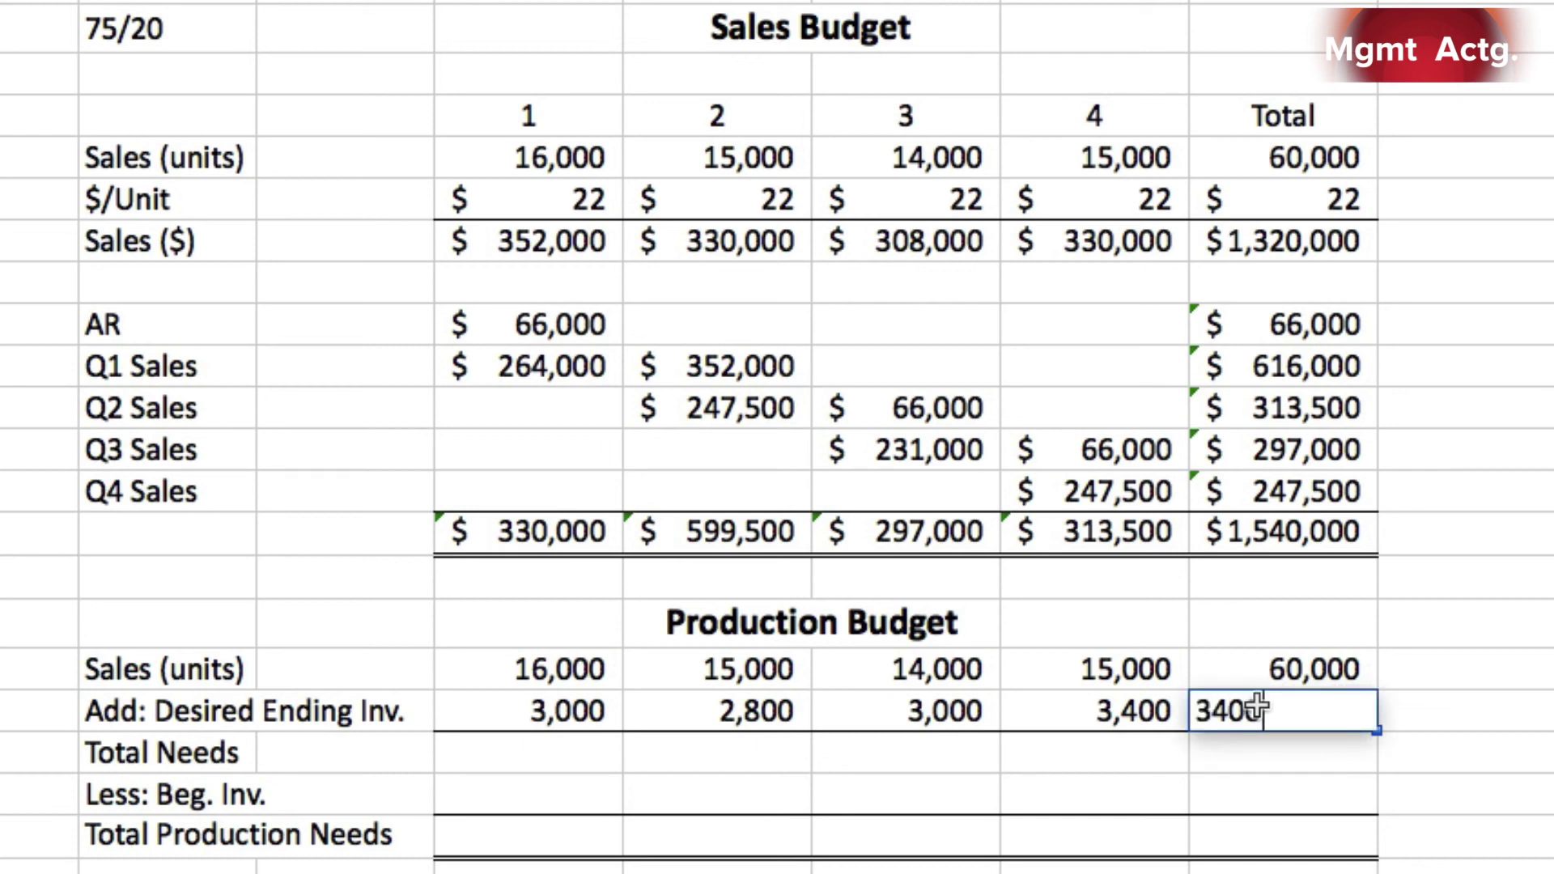
key(Return)
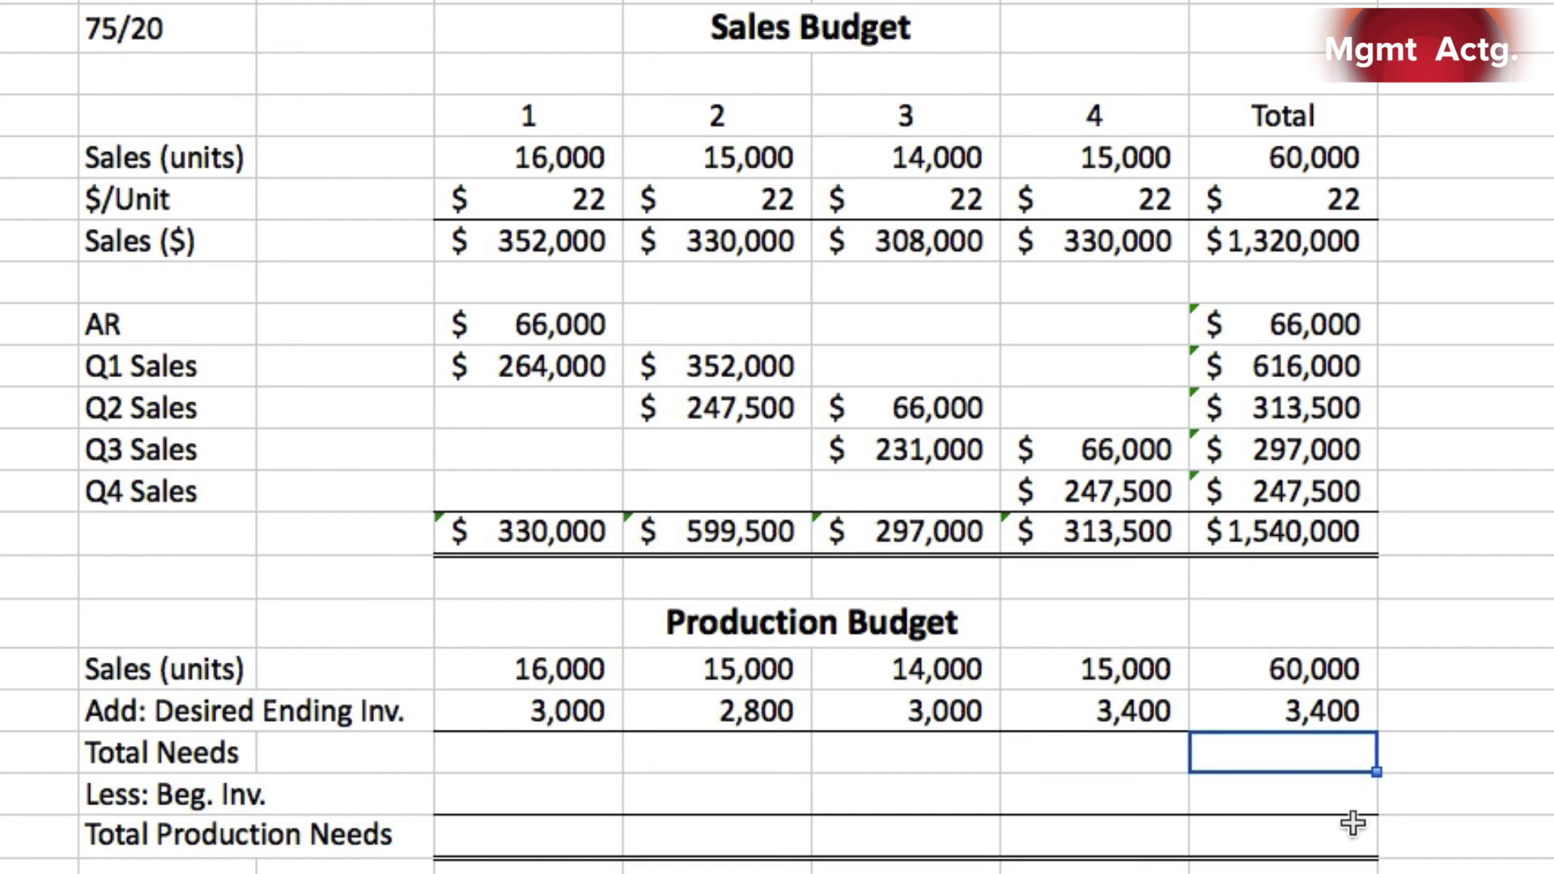
- Enter Total Needs =G18+G19 and fill across: 19,000, 17,800, 17,000, 18,400 and 63,400 total
click(1329, 710)
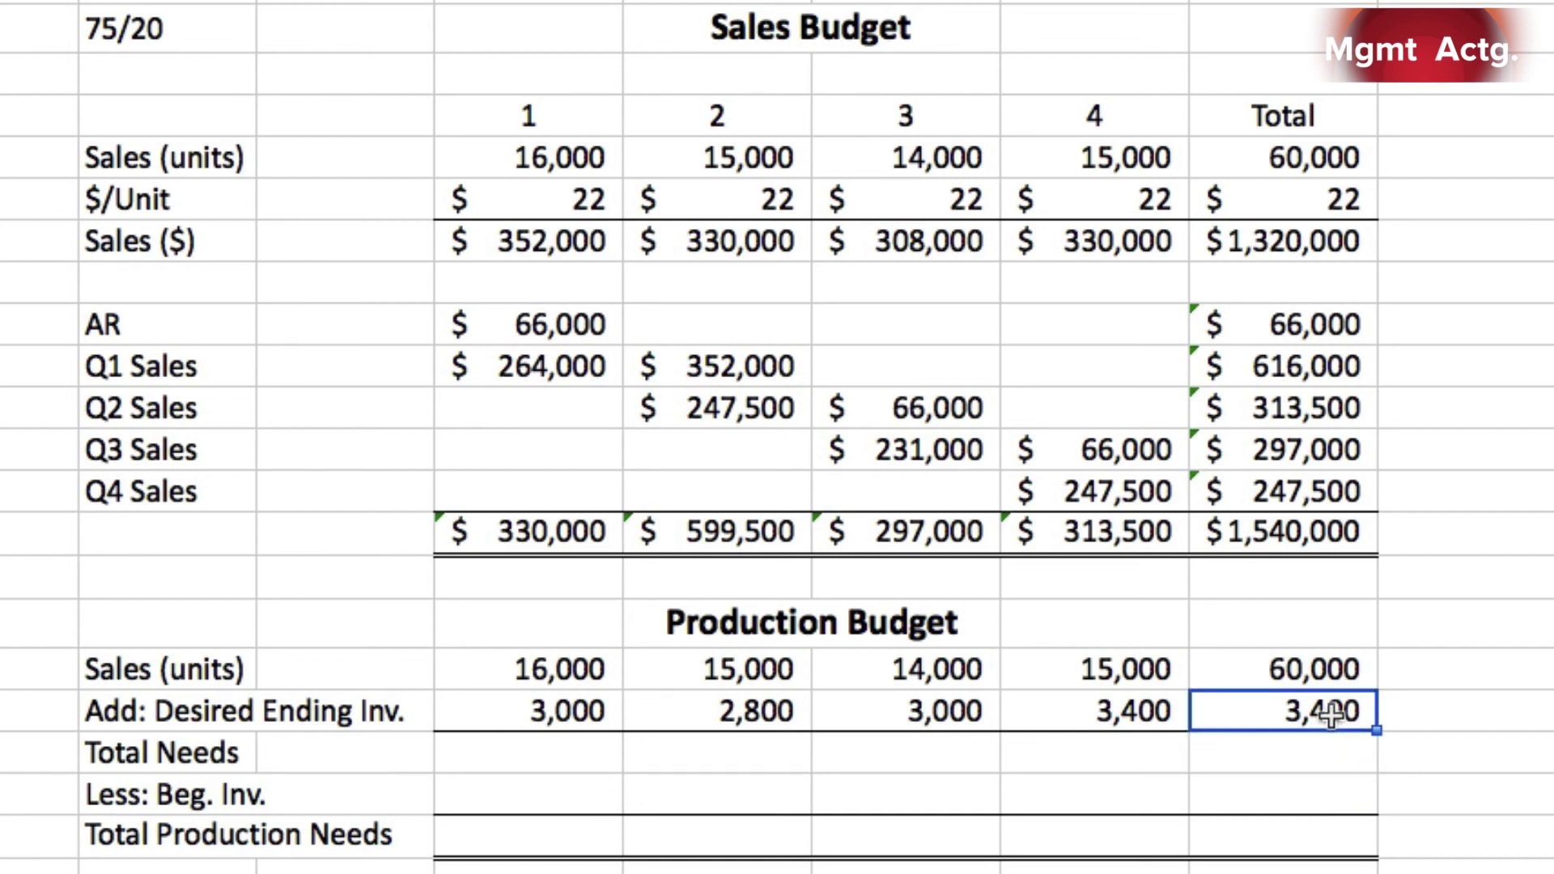
click(1142, 705)
click(1279, 703)
click(588, 743)
text(=)
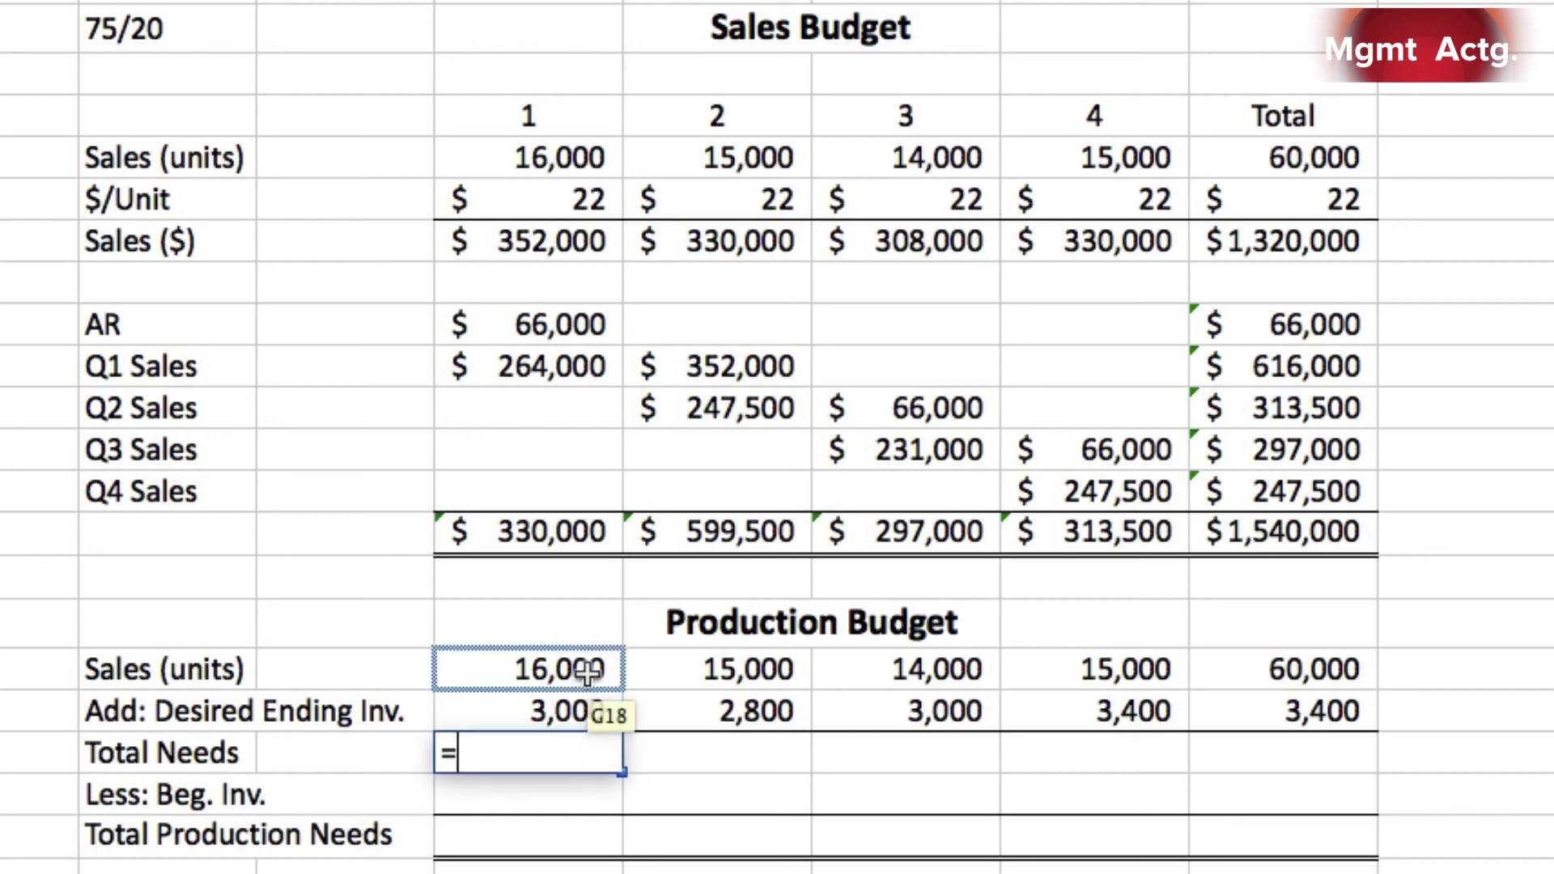
click(586, 671)
text(+)
click(577, 705)
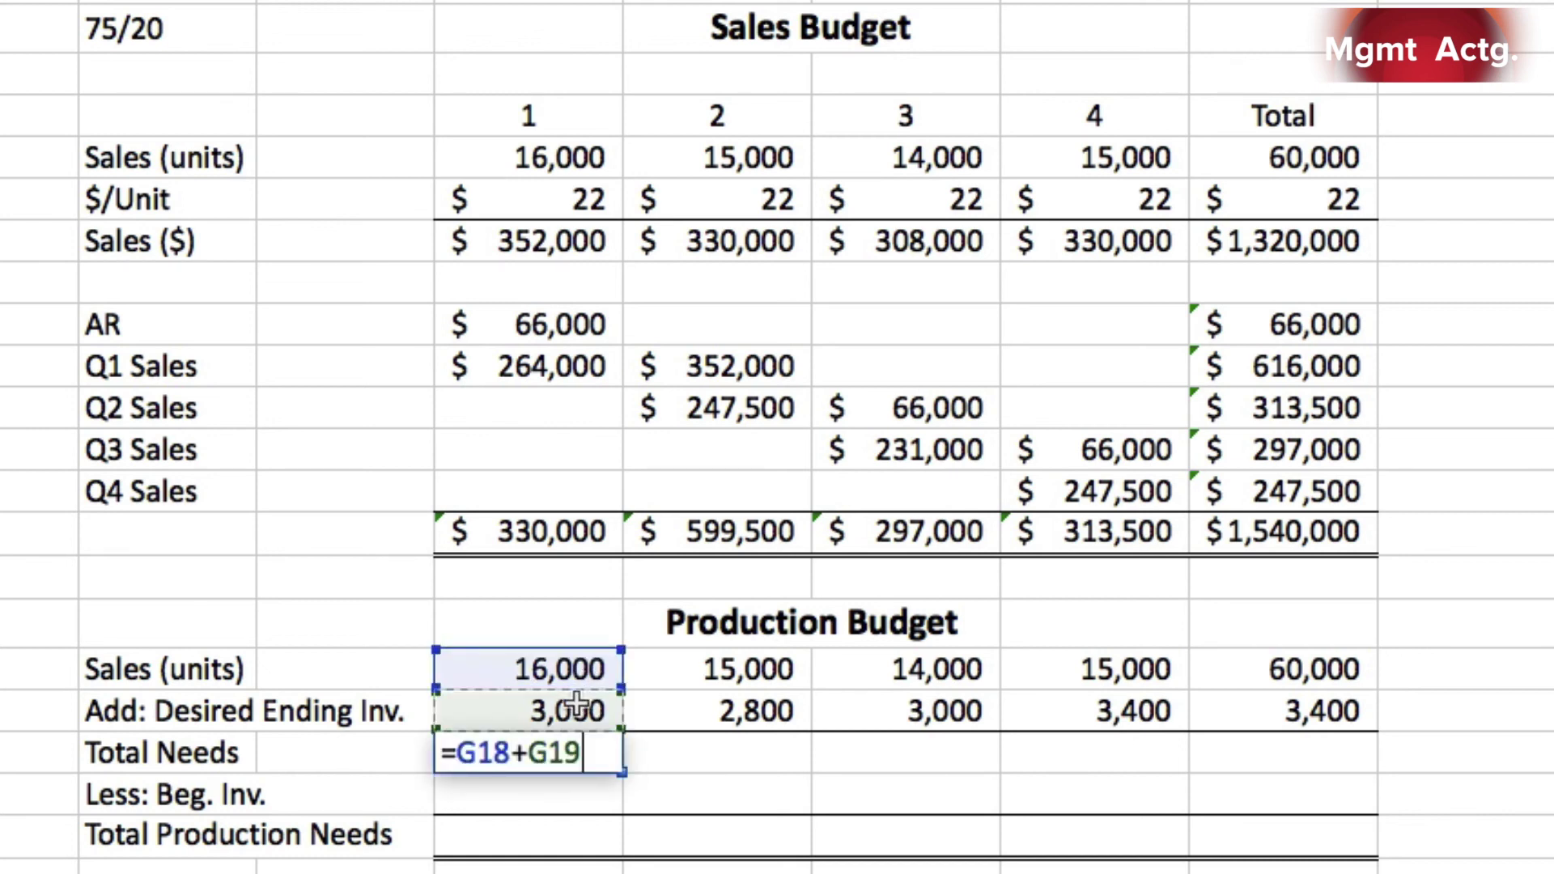
key(Return)
click(557, 752)
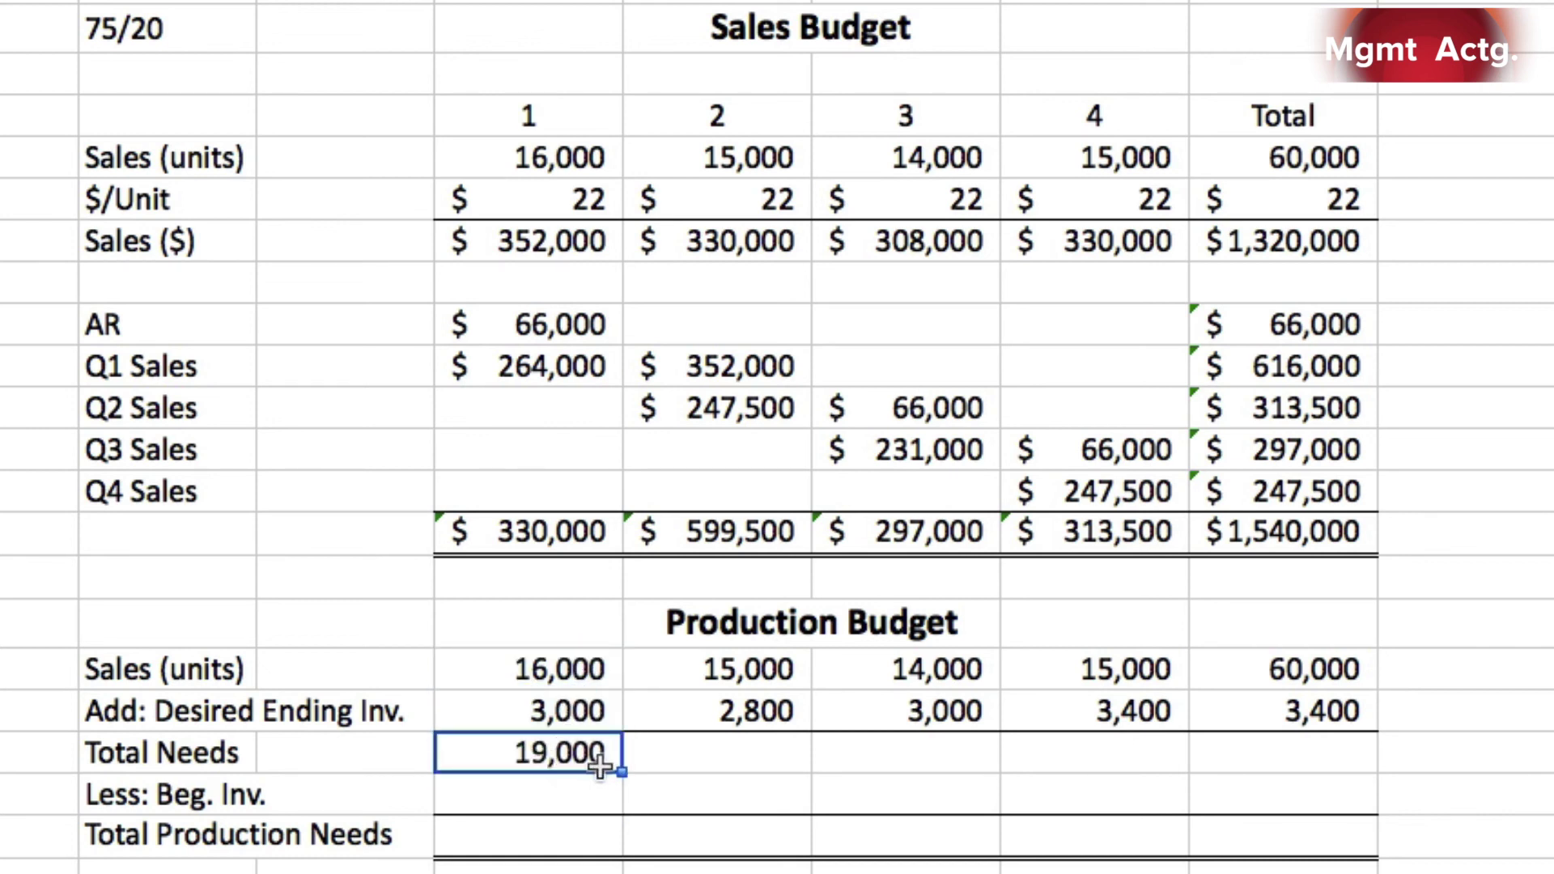
drag(621, 772, 1311, 769)
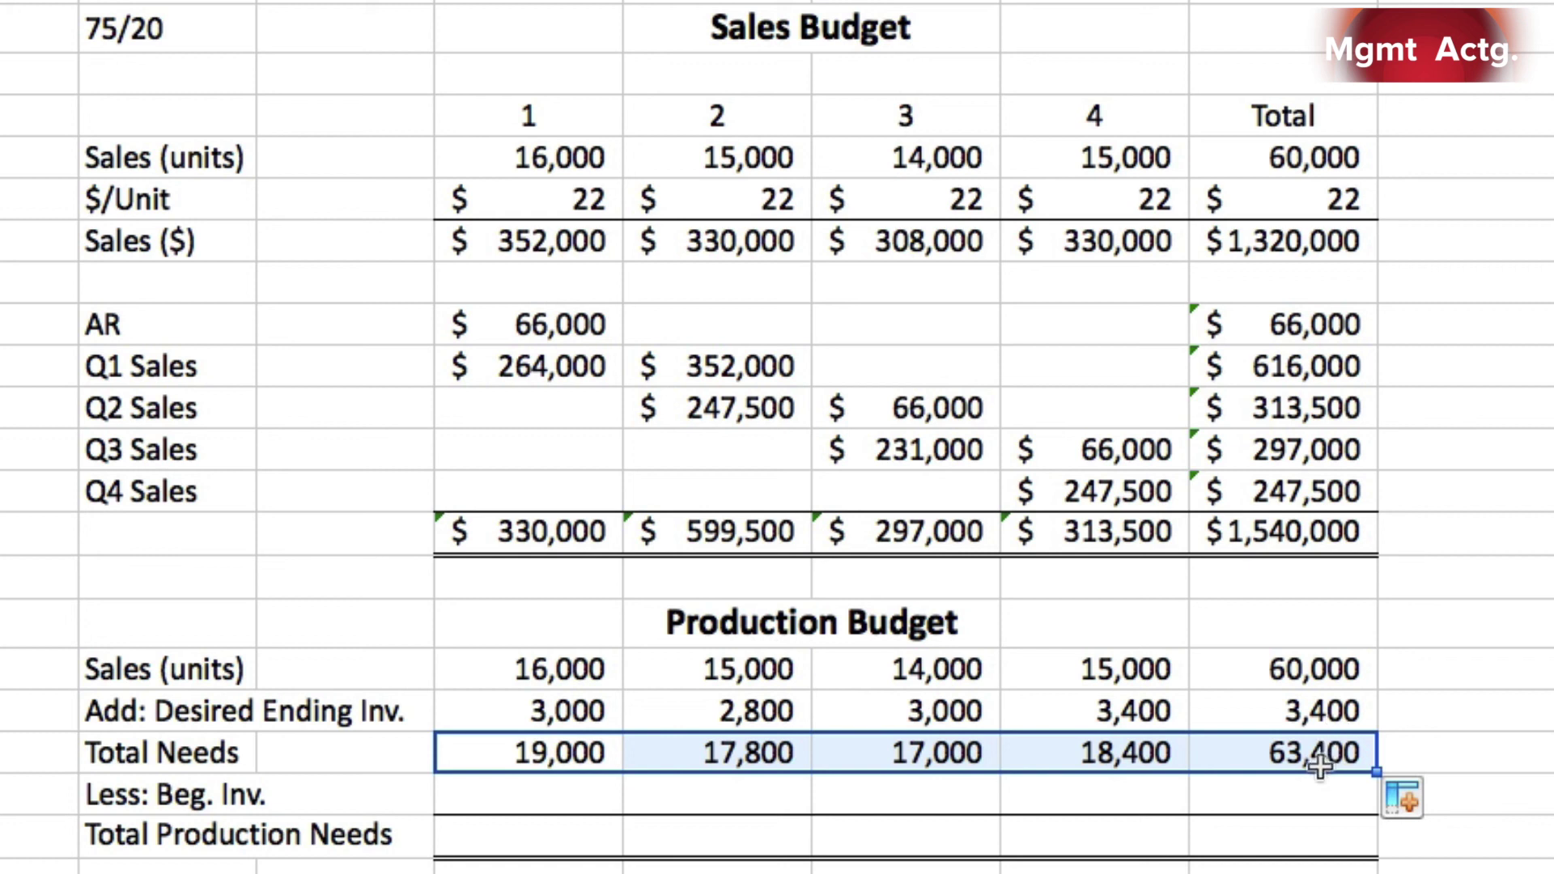
click(565, 793)
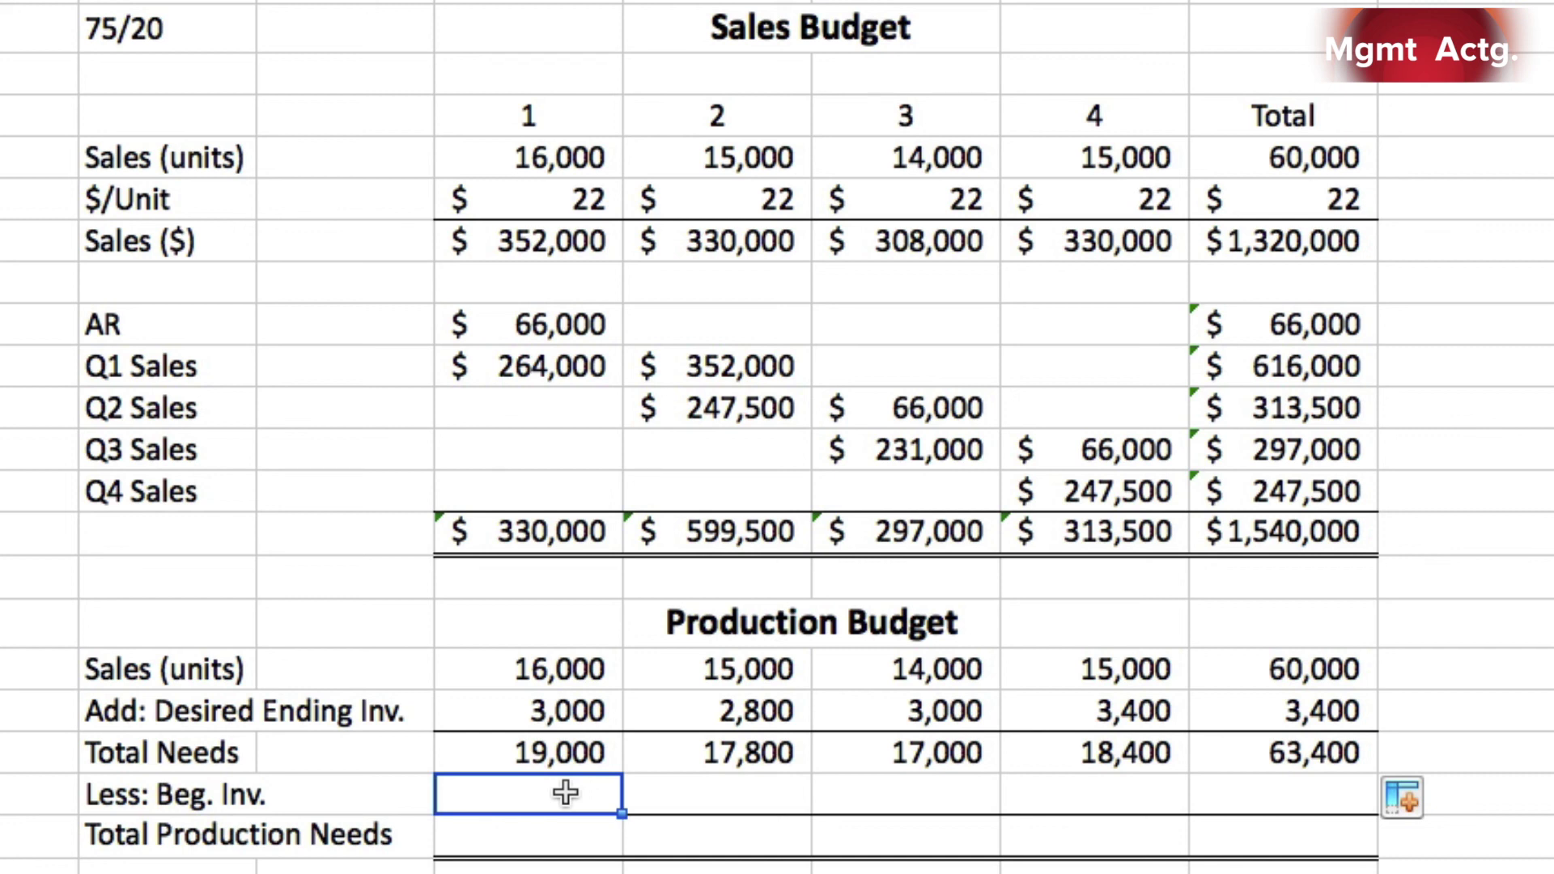
- Enter 3,200 quarter-1 beginning inventory and link quarters 2–4 to the prior quarter's ending inventory
text(3200)
key(Return)
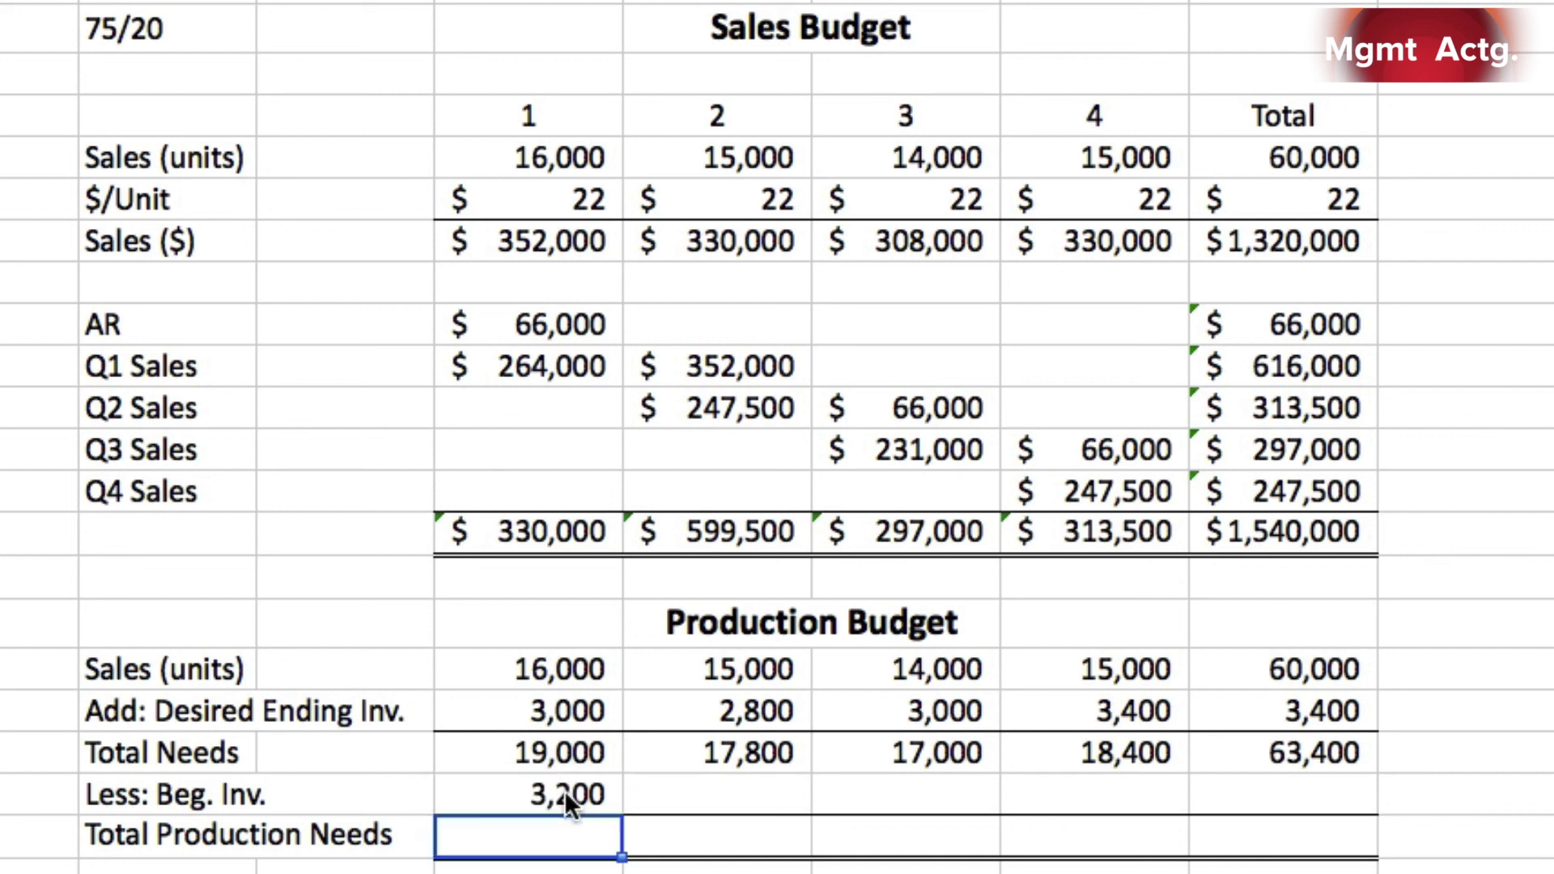
click(668, 790)
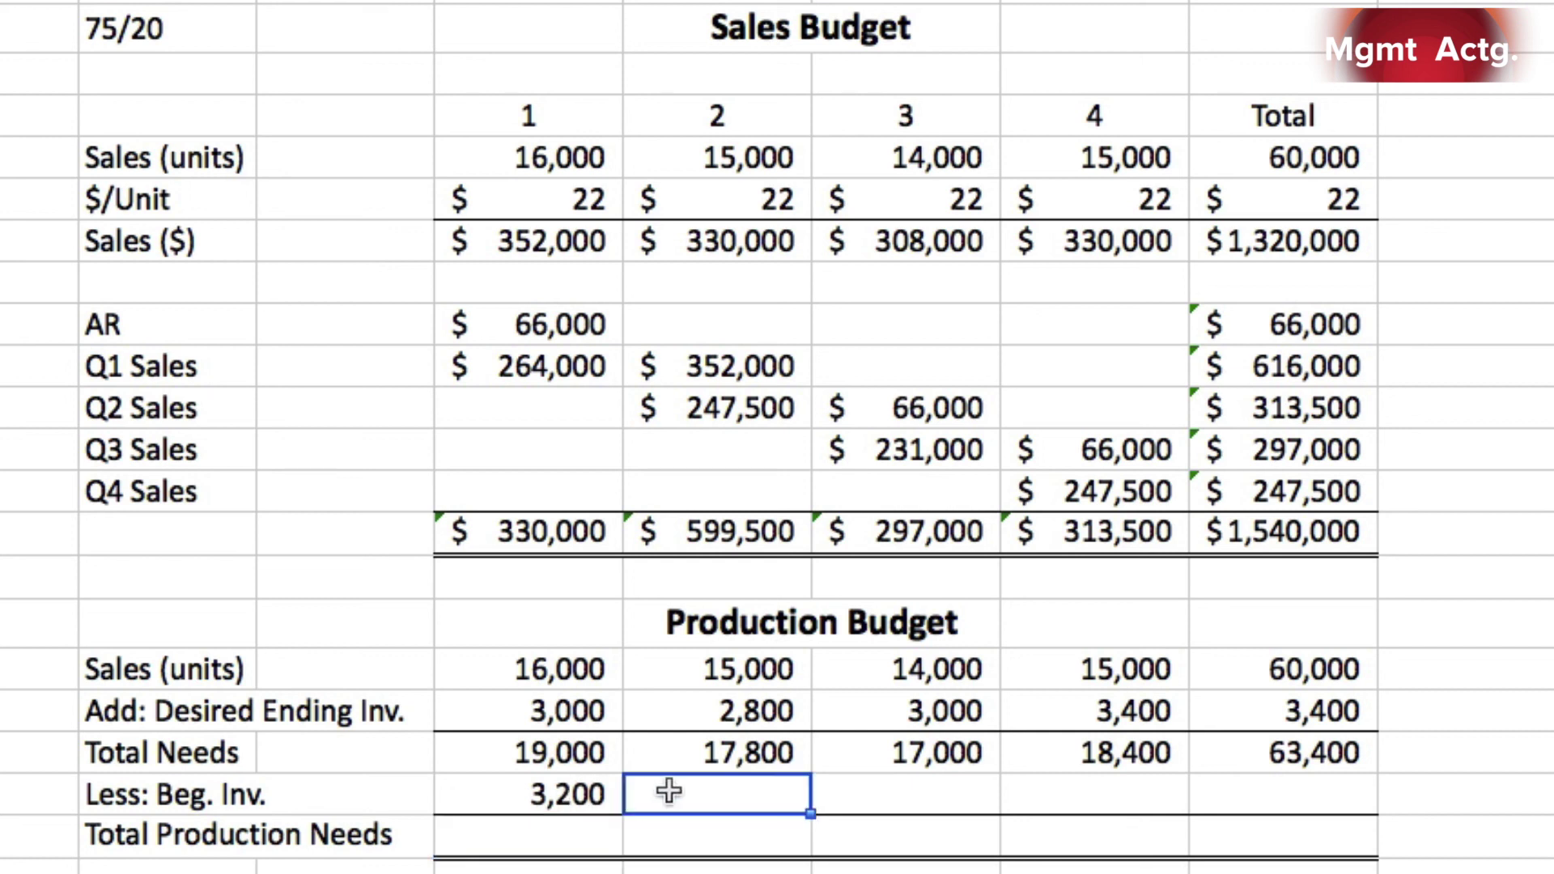
text(=)
click(574, 709)
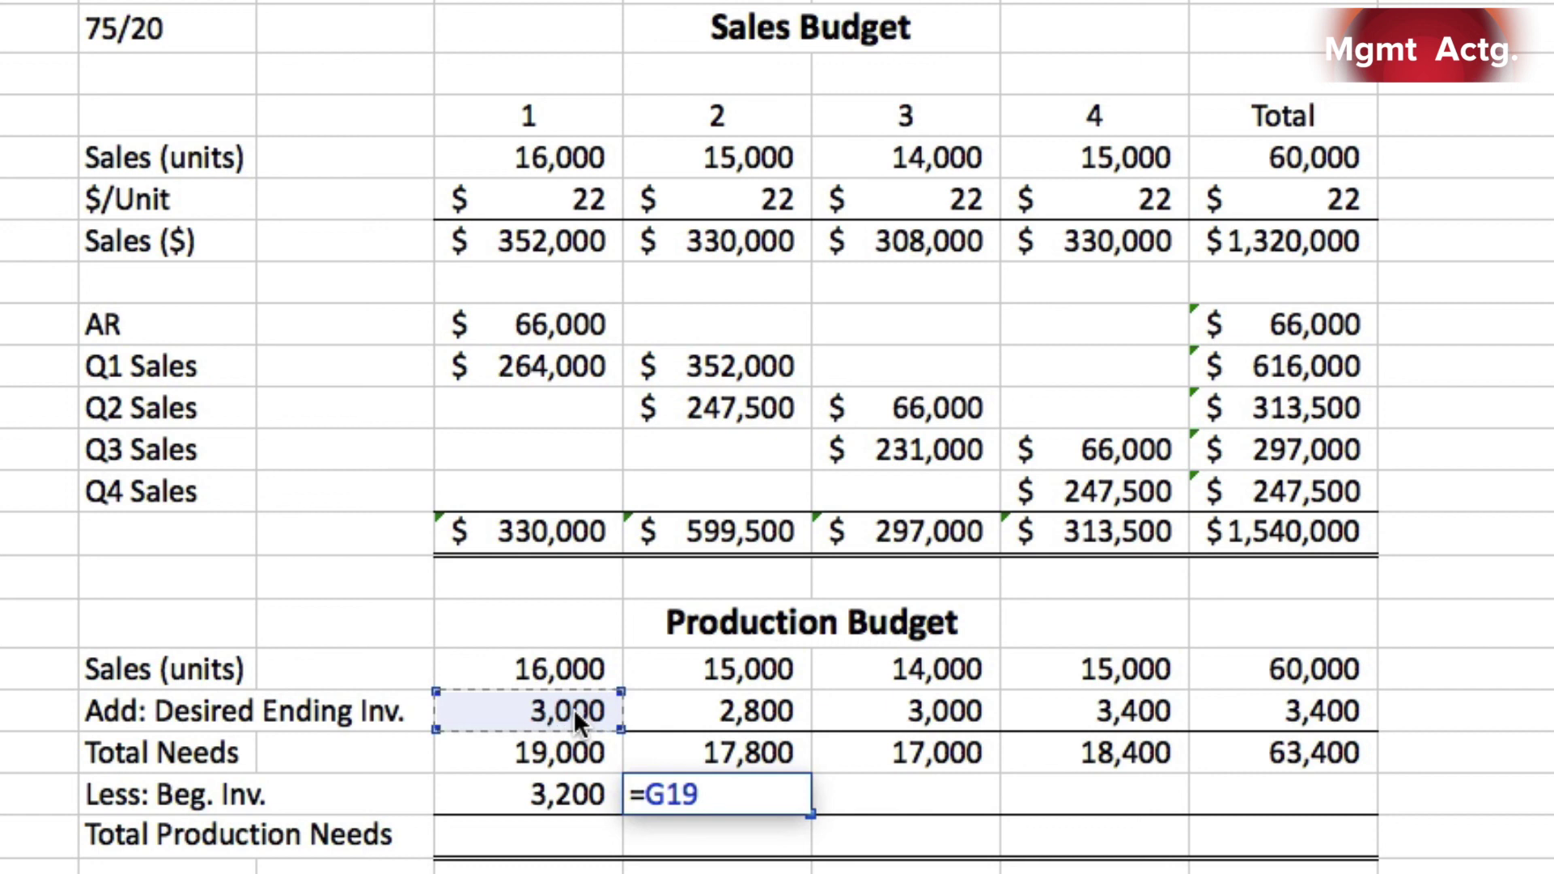
key(Return)
click(726, 790)
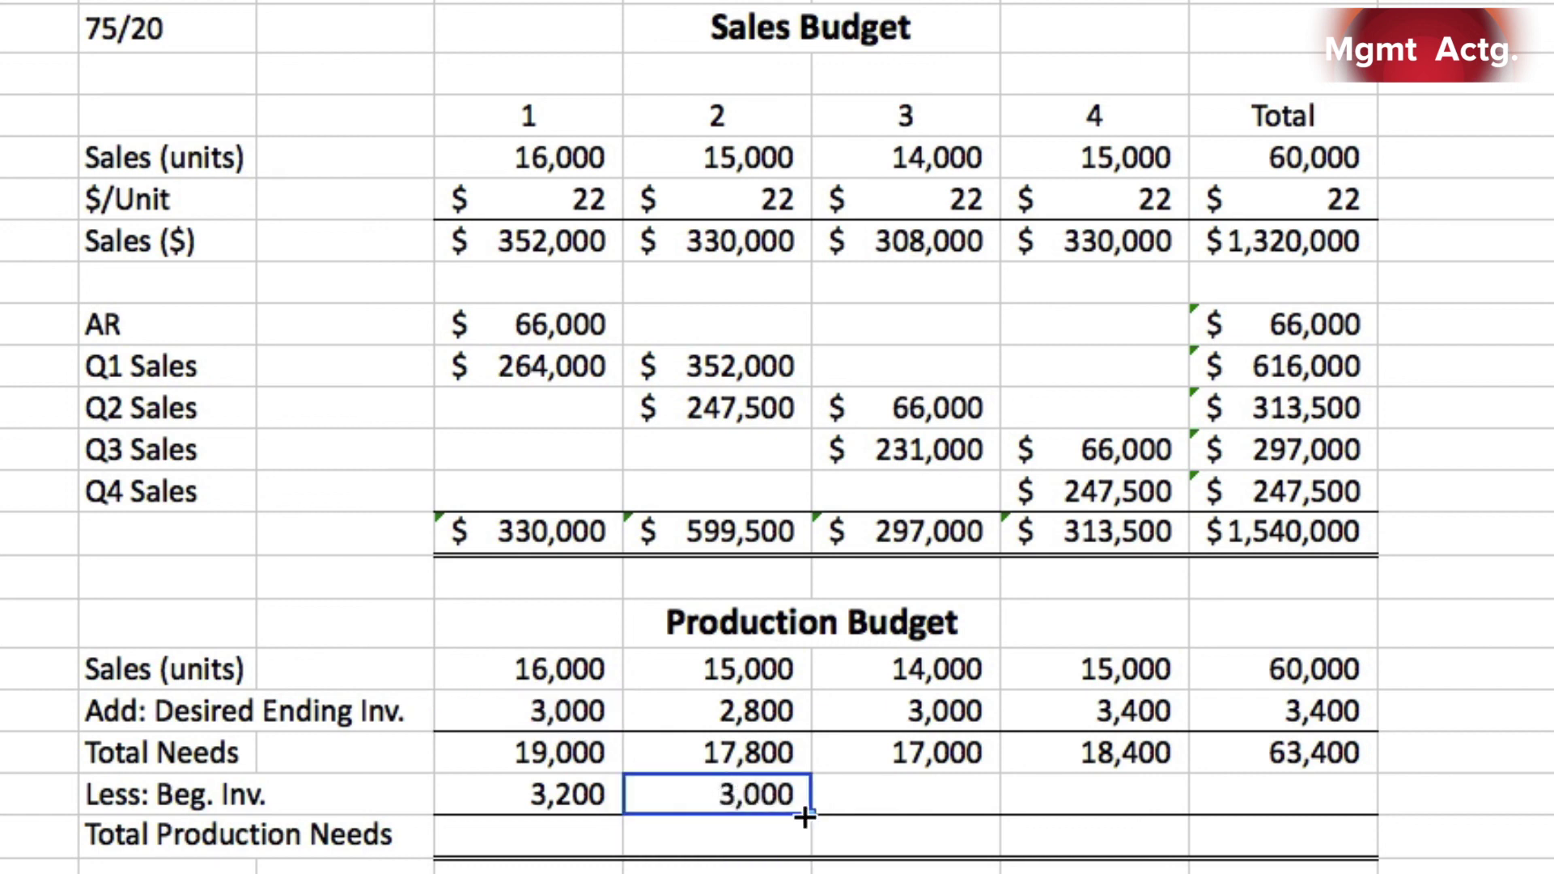
drag(810, 813, 1182, 815)
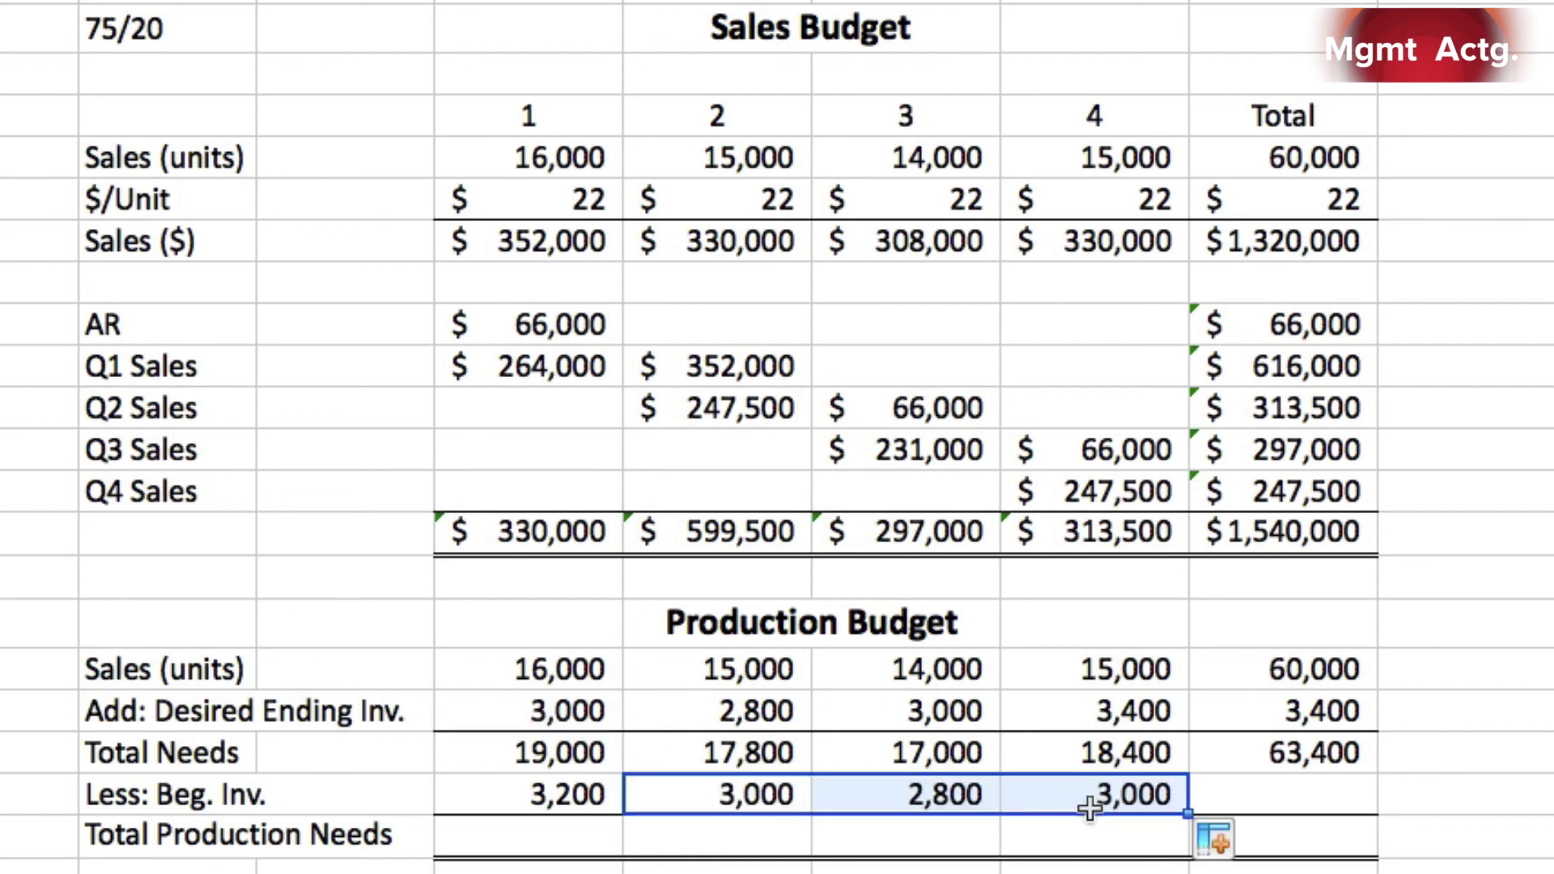
- Enter 3,200 as the total beginning inventory
click(1284, 801)
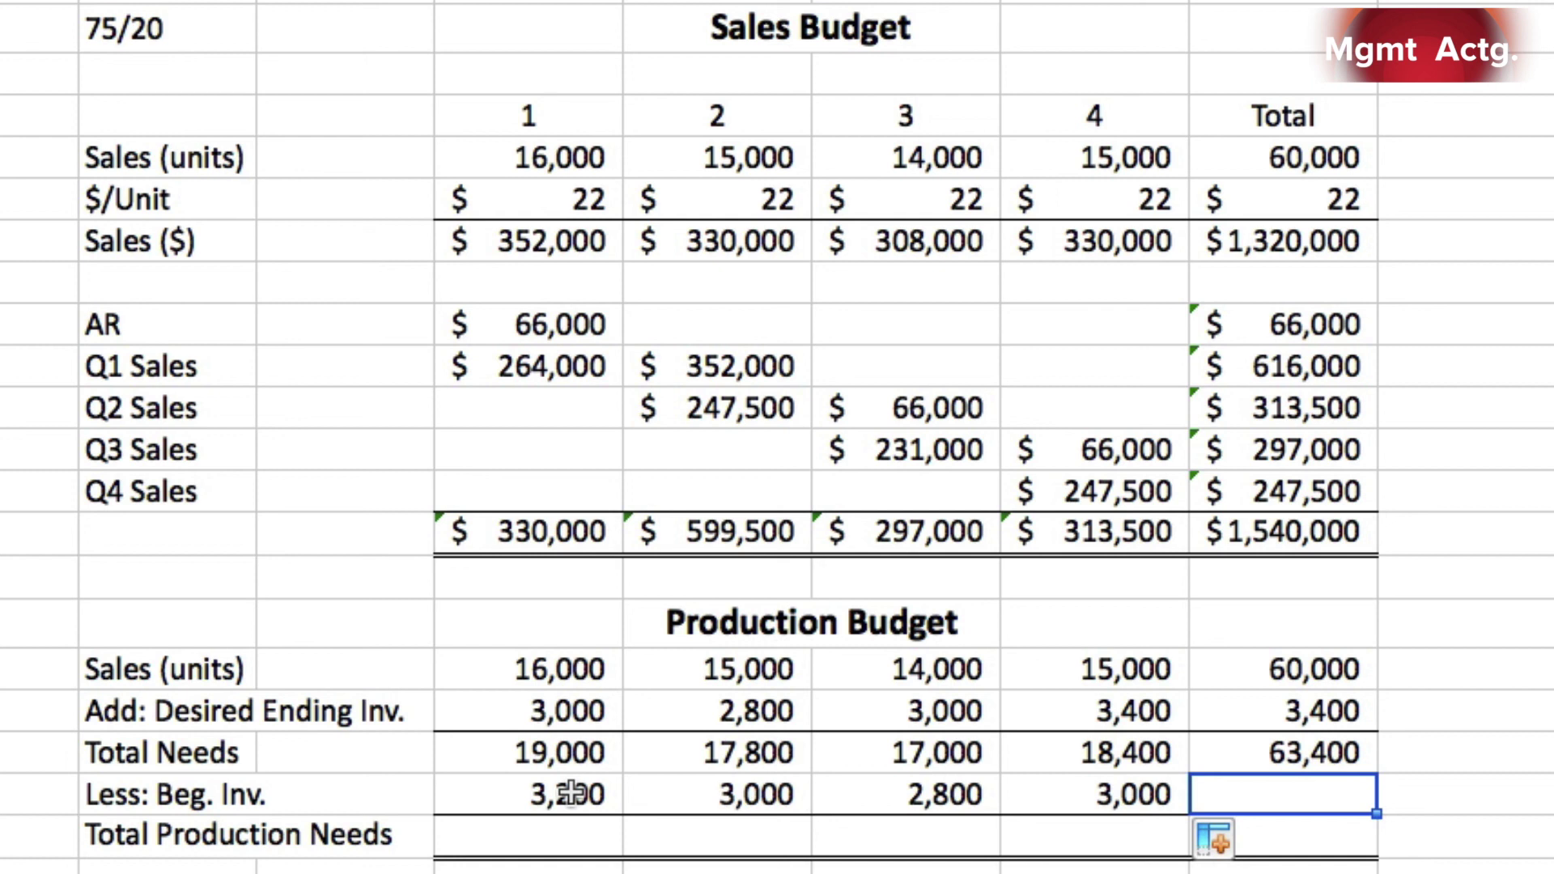
text(3200)
key(Return)
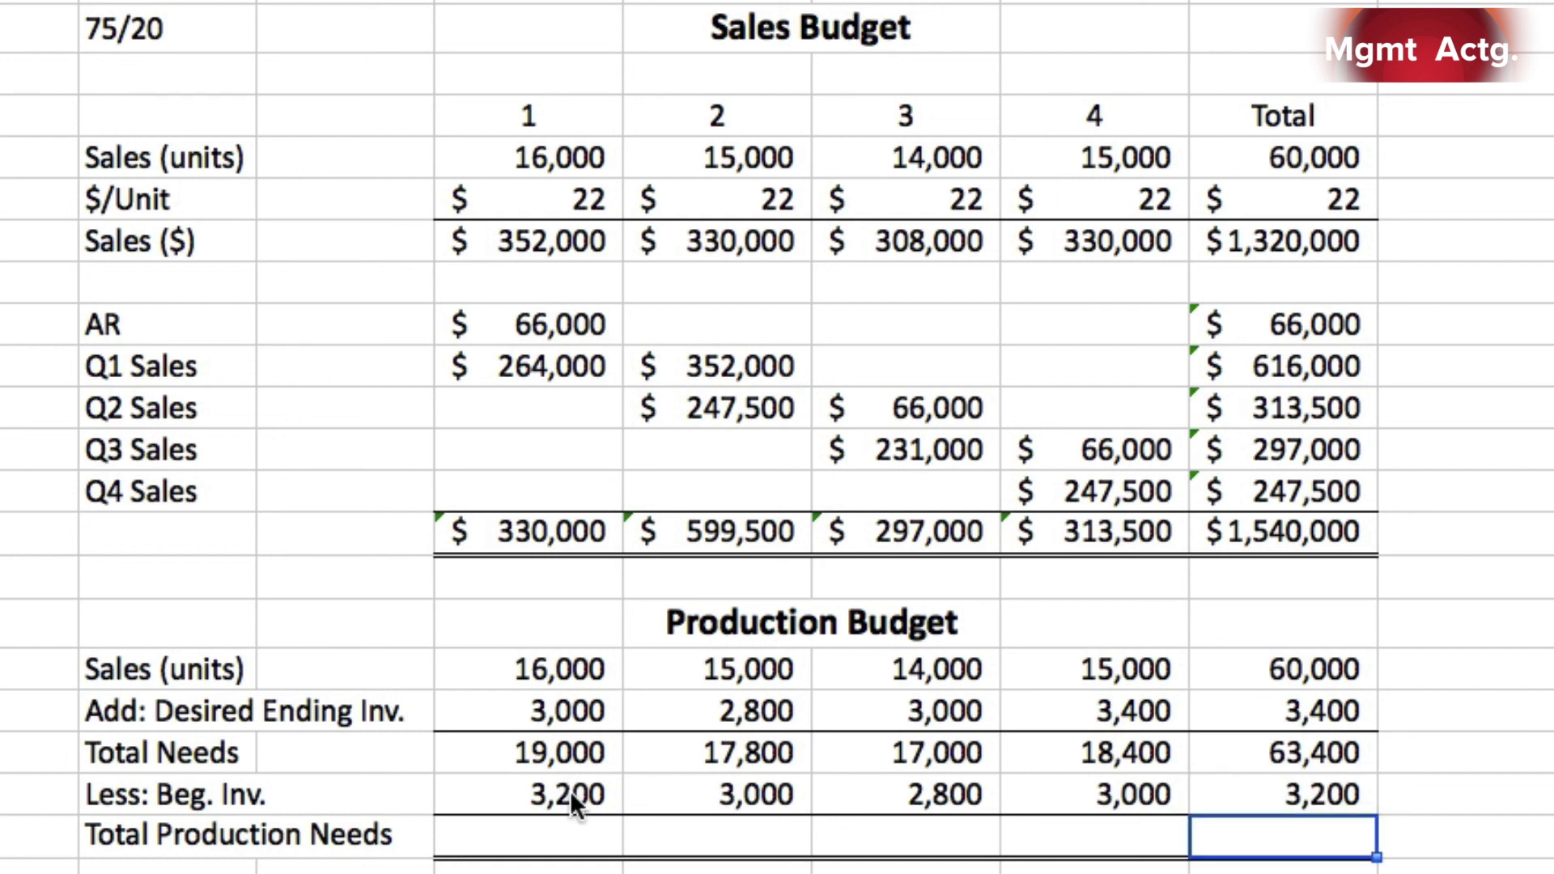
click(524, 838)
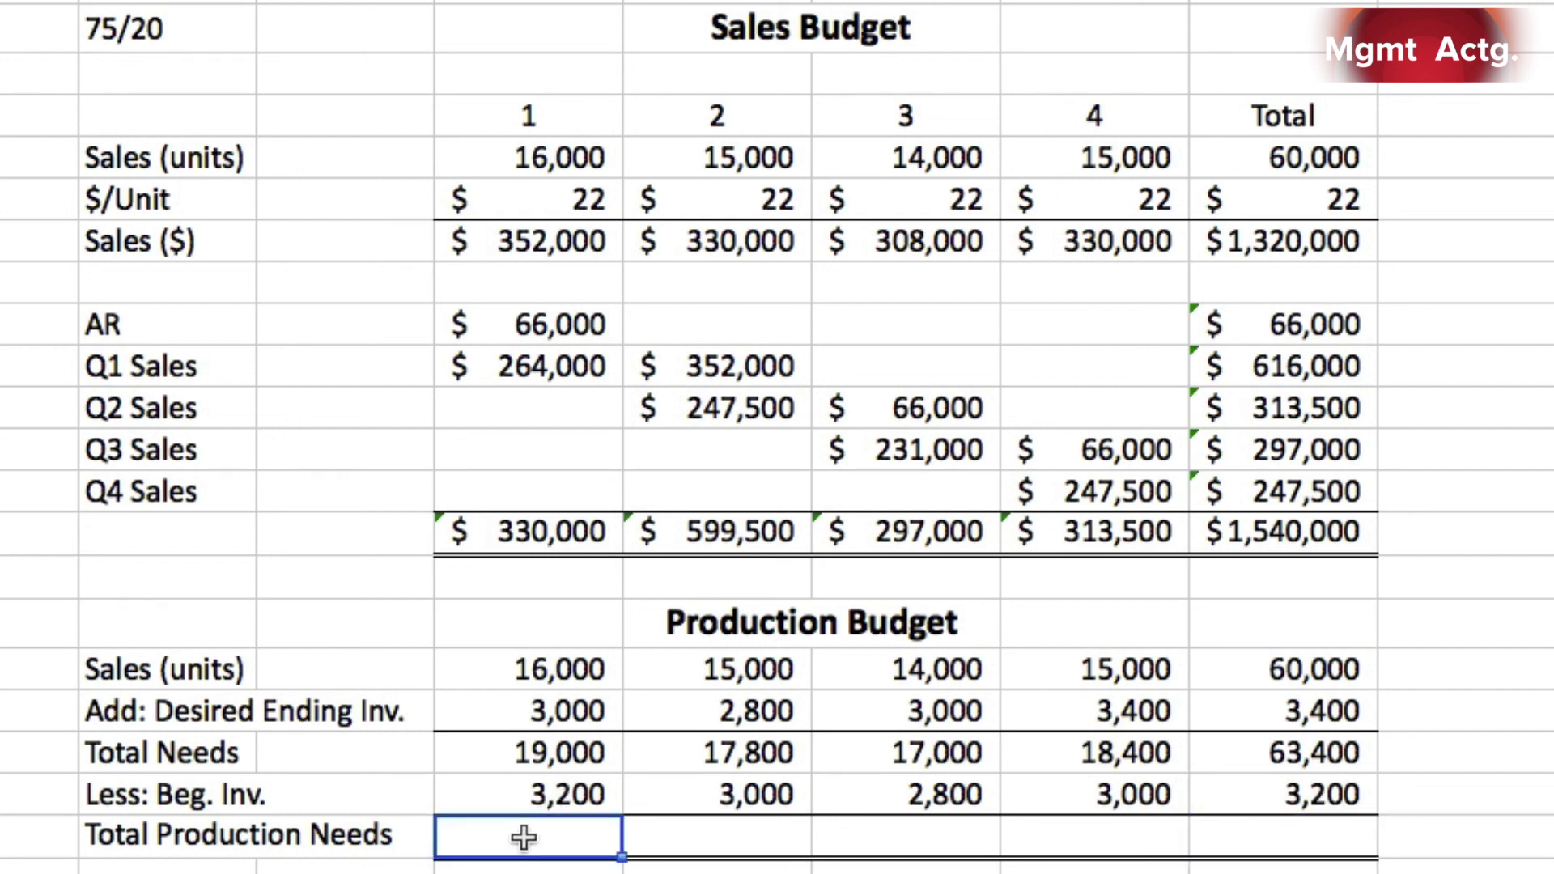
- Compute Total Production Needs as =G20-G21 and fill it across to Total (15,800 through 60,200)
text(=)
click(546, 757)
text(-G21)
key(Return)
click(538, 829)
drag(619, 858, 1376, 856)
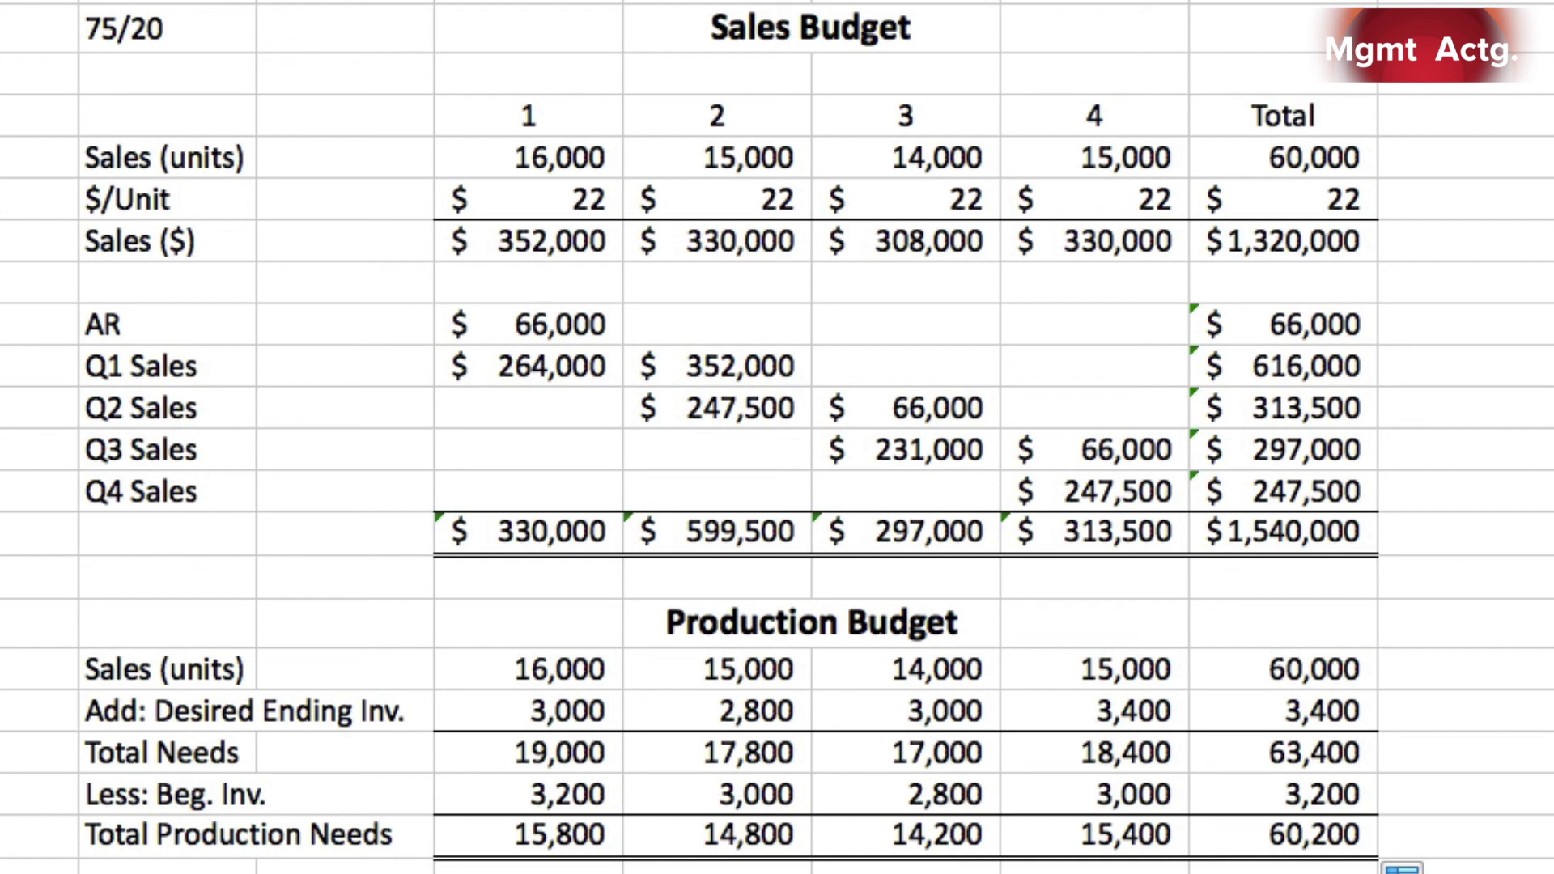
- Label the Total column header 'Year'
click(1293, 616)
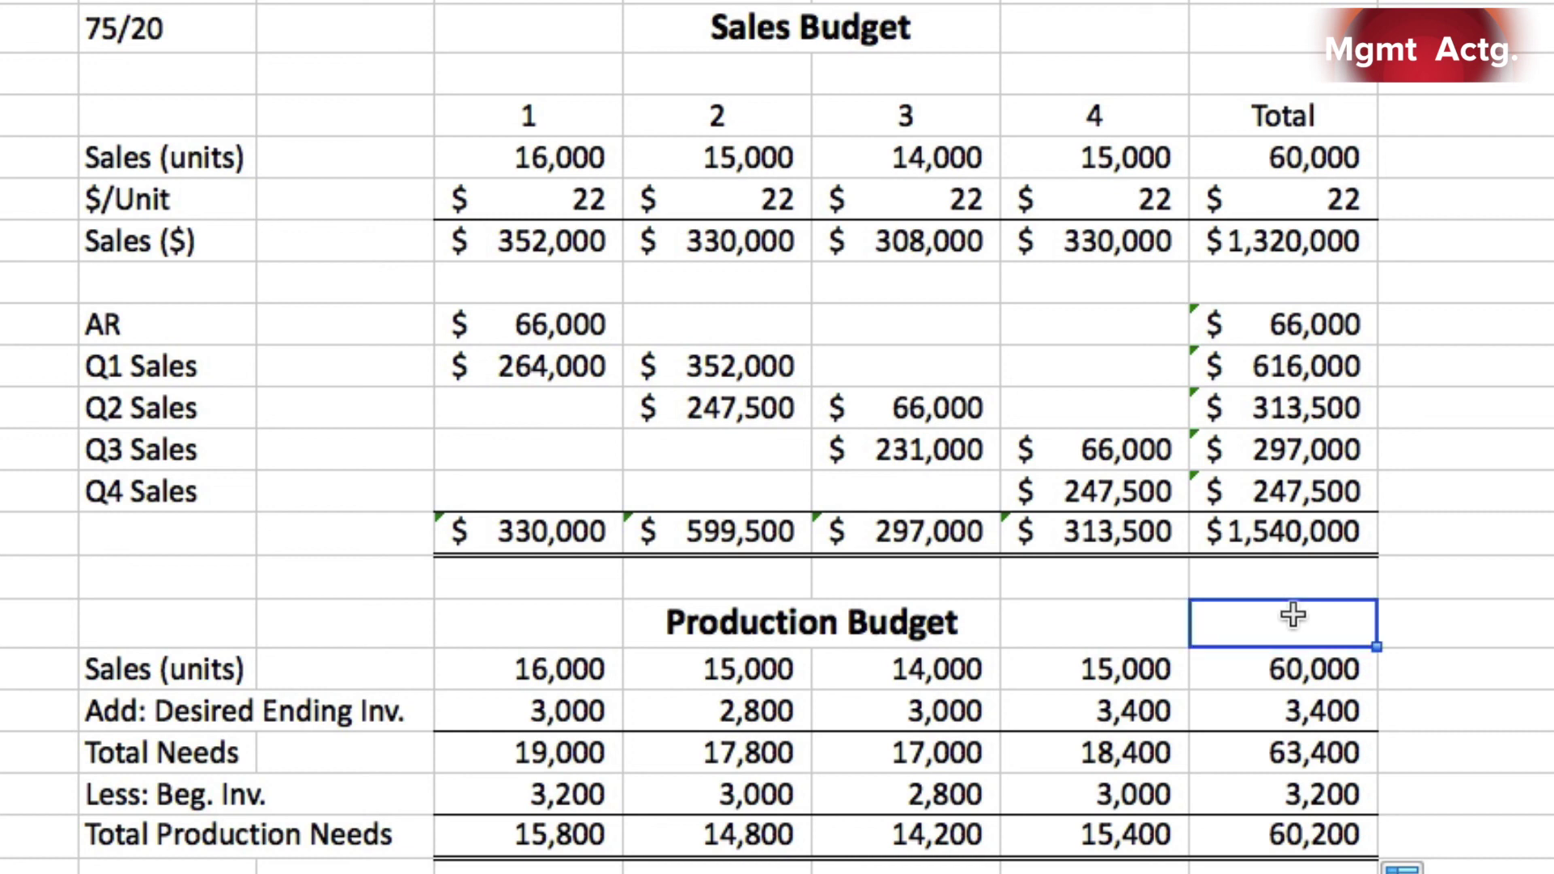
text(Year)
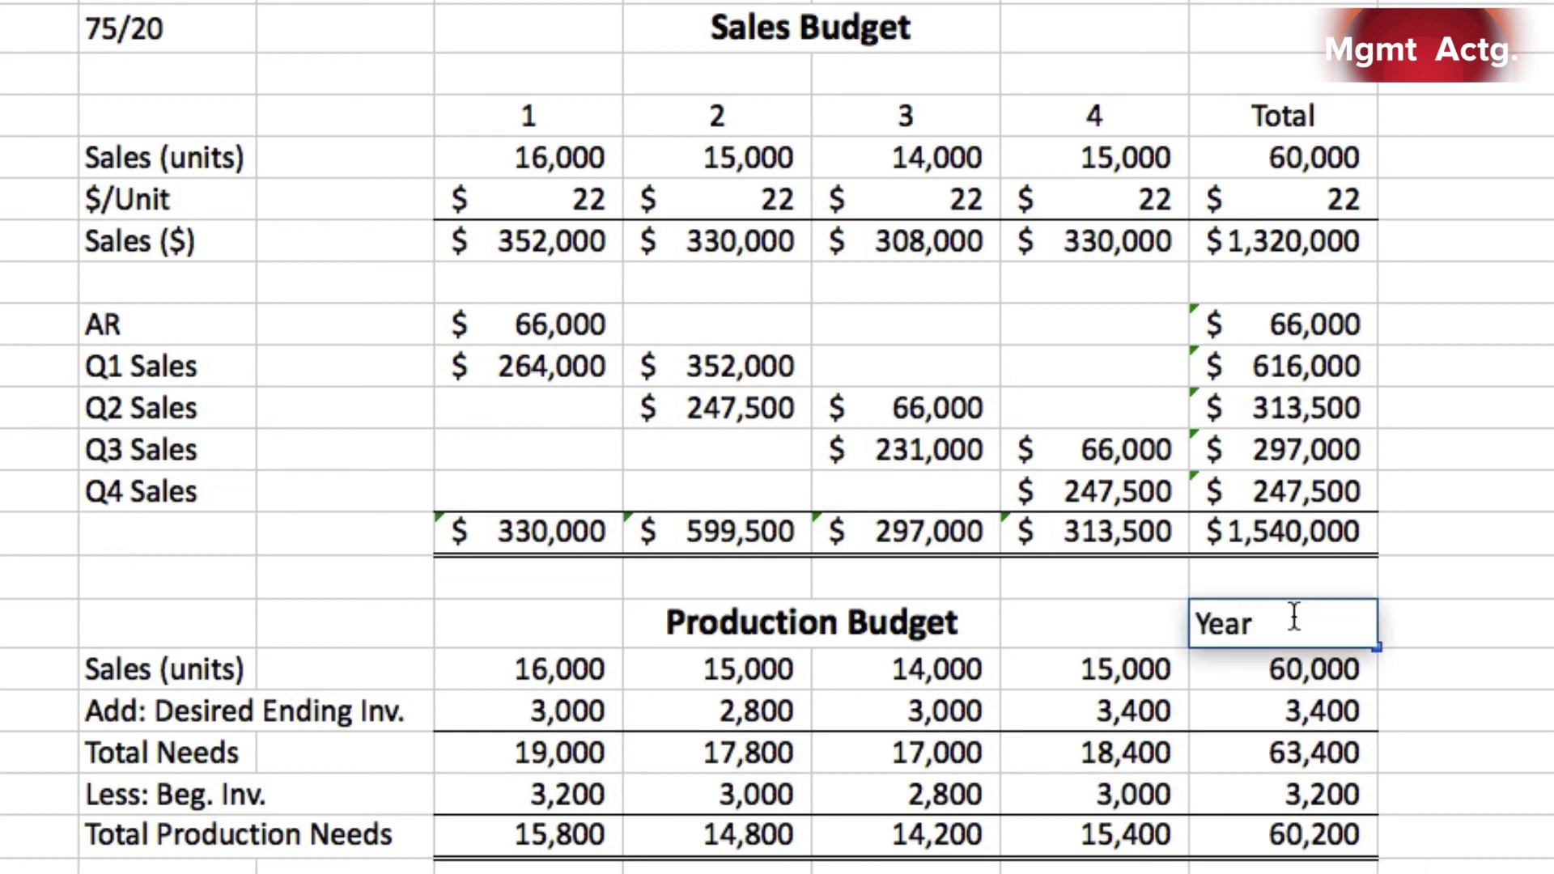
key(Return)
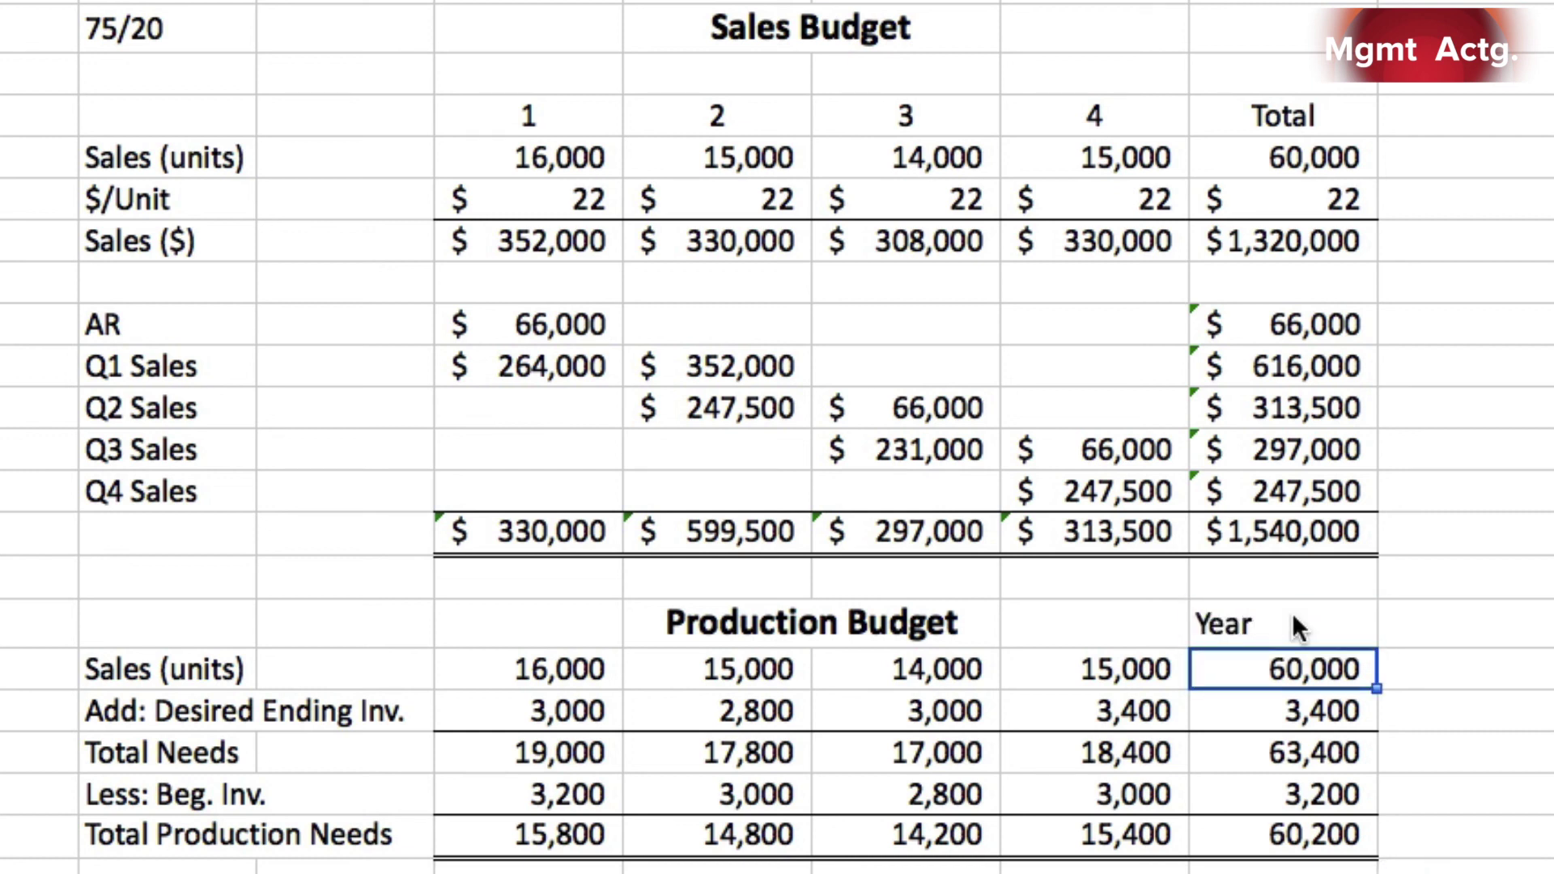